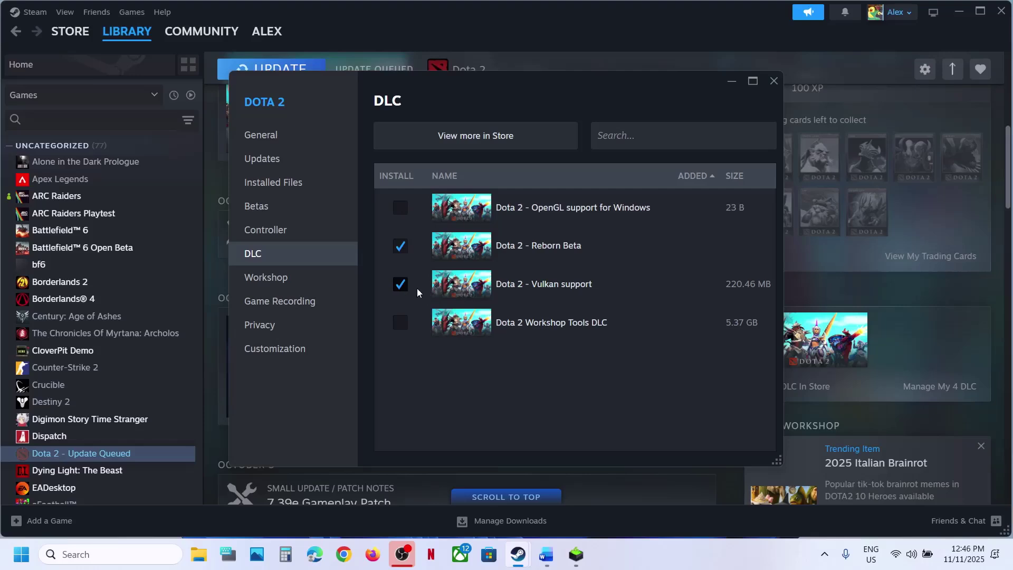
# Step: Close the Dota 2 DLC settings and check step 1 of the Word notes for the Vulkan launch option
pyautogui.click(773, 80)
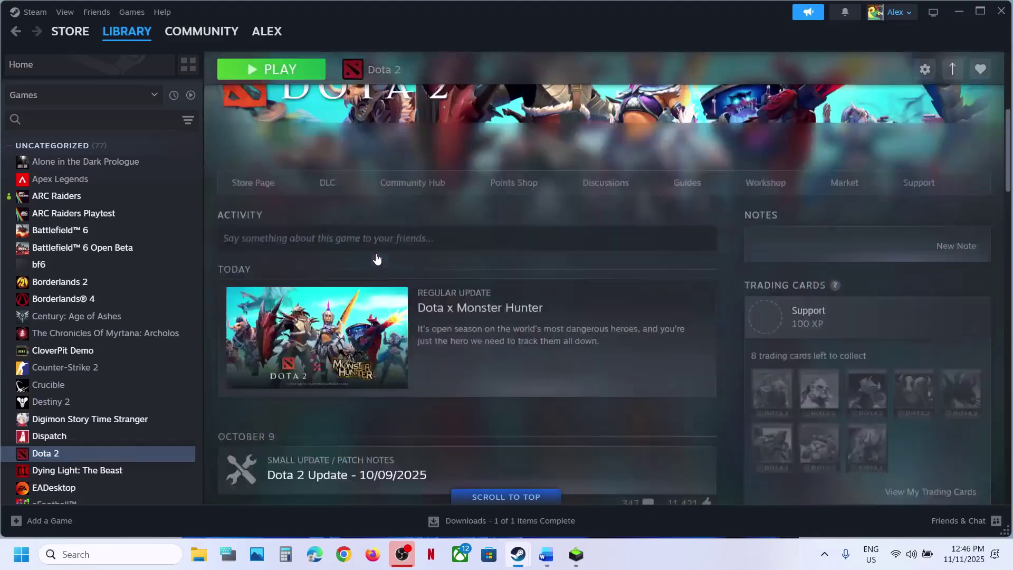
pyautogui.scroll(3, 377, 259)
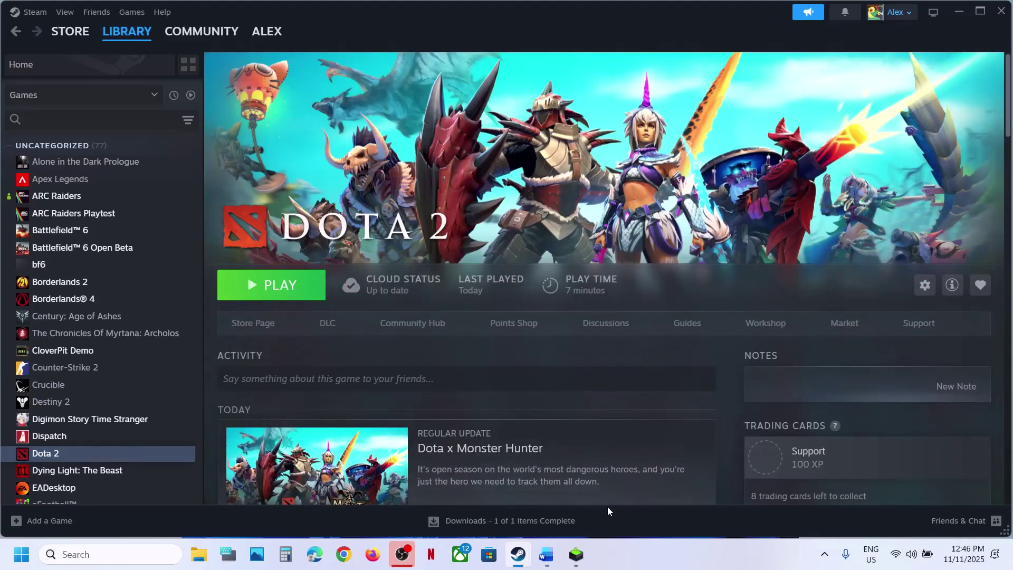
pyautogui.click(547, 555)
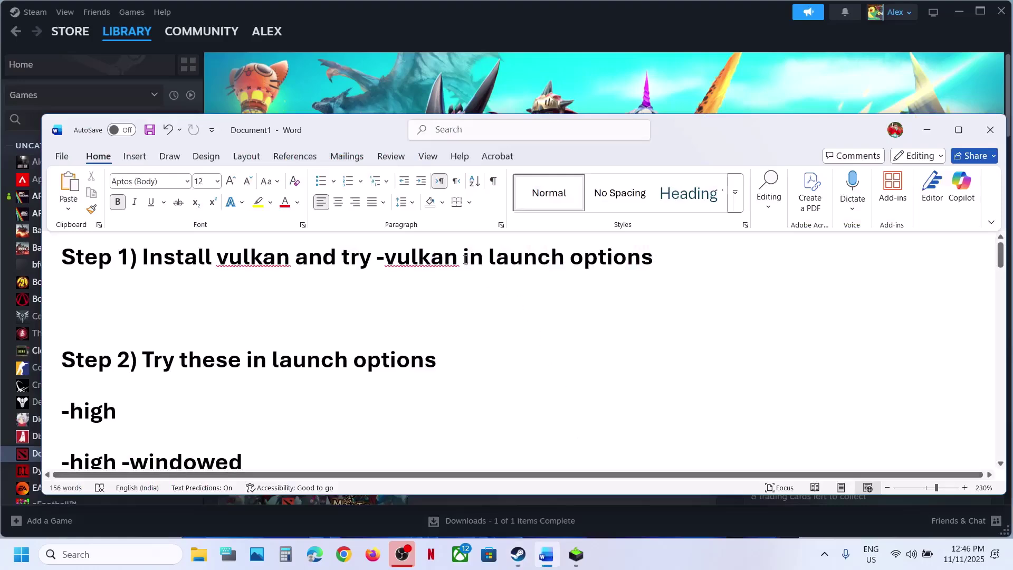
pyautogui.click(479, 82)
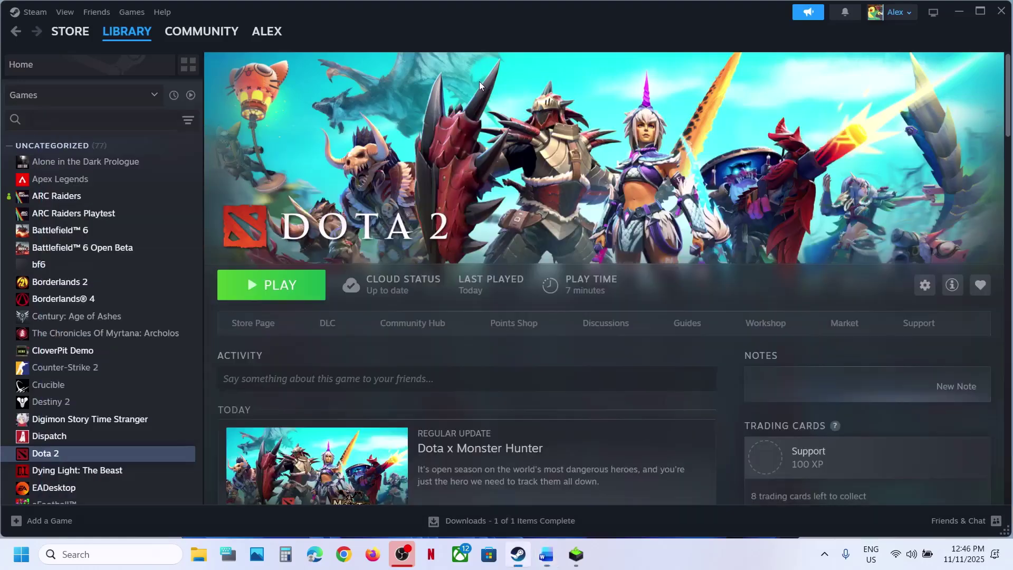
# Step: Set Dota 2's launch options to -vulkan in its Steam properties and close the properties window
pyautogui.rightClick(56, 450)
pyautogui.click(94, 442)
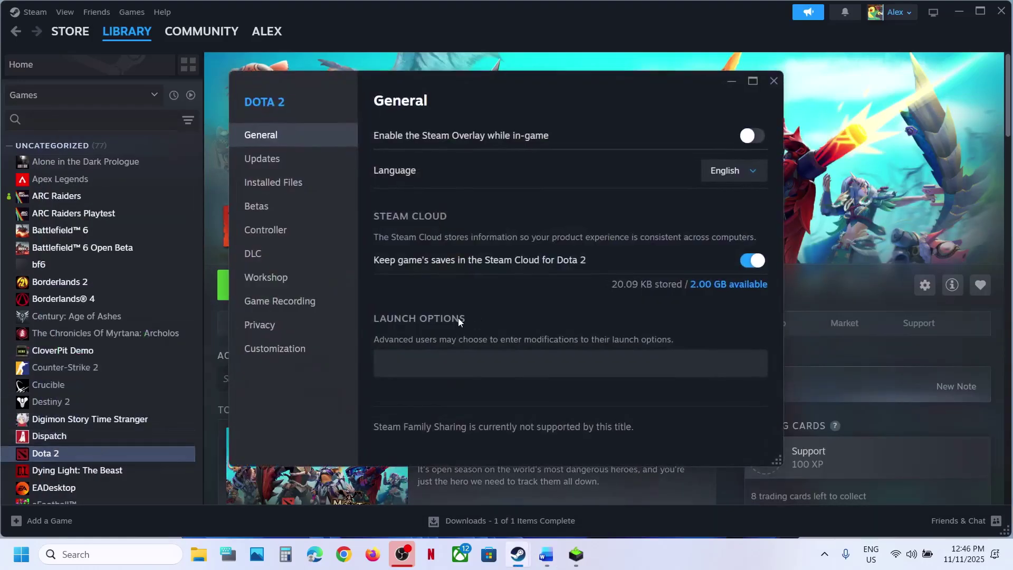
pyautogui.click(417, 355)
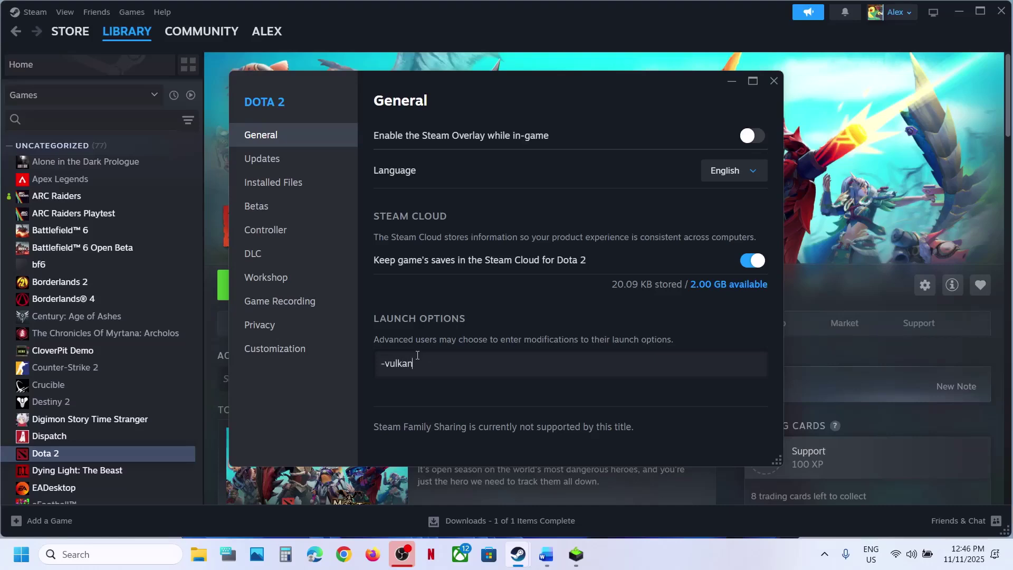
pyautogui.click(774, 83)
# Step: Switch to the Word notes, maximize the window and copy the -high line from step 2
pyautogui.click(547, 554)
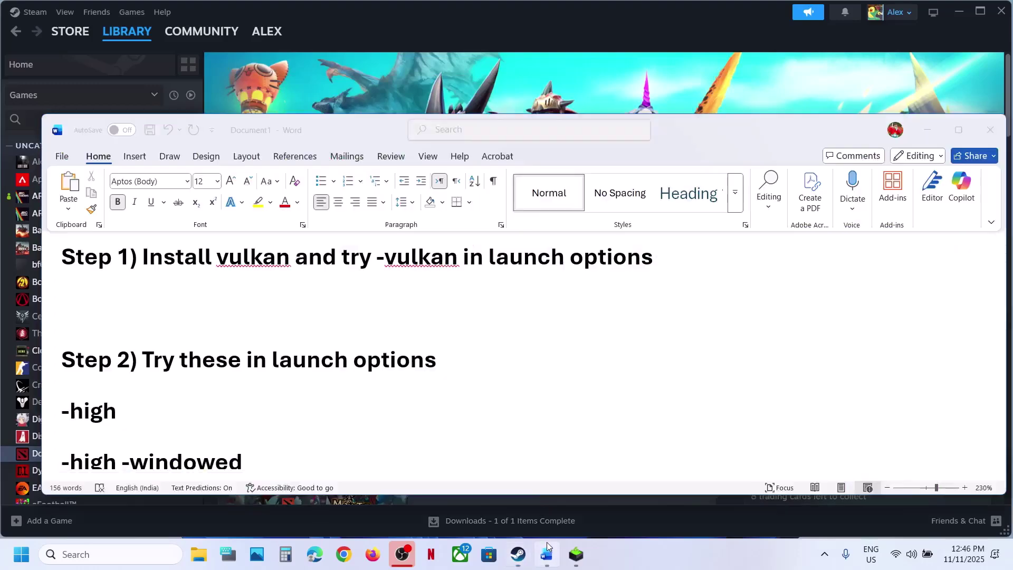
pyautogui.scroll(-2, 406, 345)
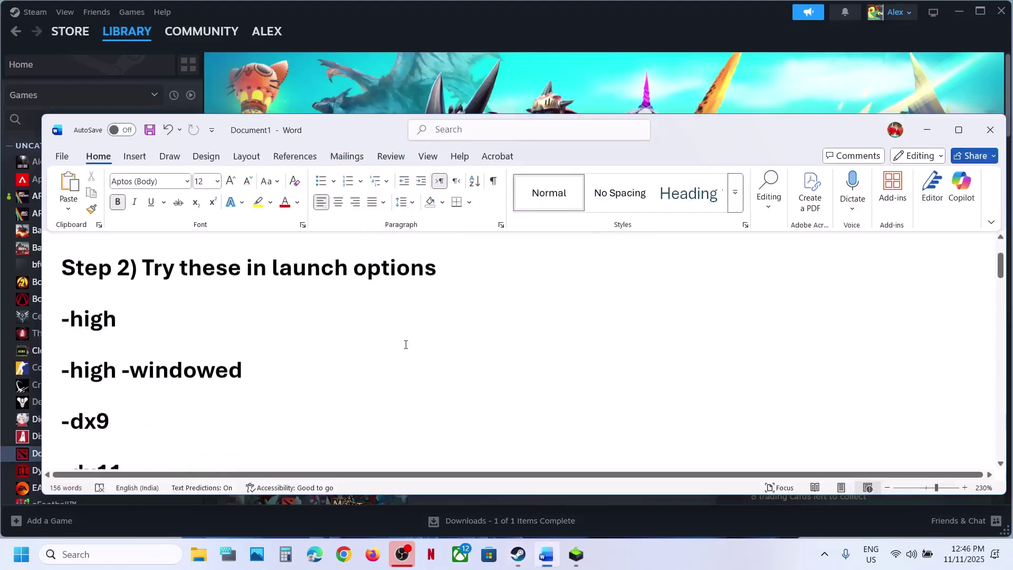
pyautogui.click(959, 130)
pyautogui.moveTo(86, 203); pyautogui.dragTo(19, 202)
pyautogui.hotkey('ctrl', 'c')
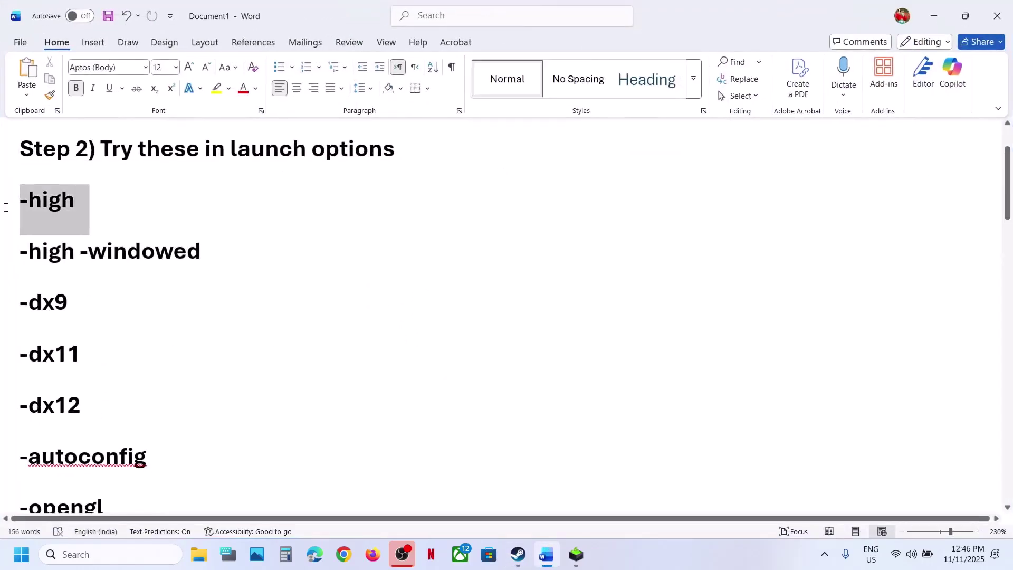
# Step: Switch to Steam and replace Dota 2's launch options with the copied -high
pyautogui.hotkey('alt', 'Tab')
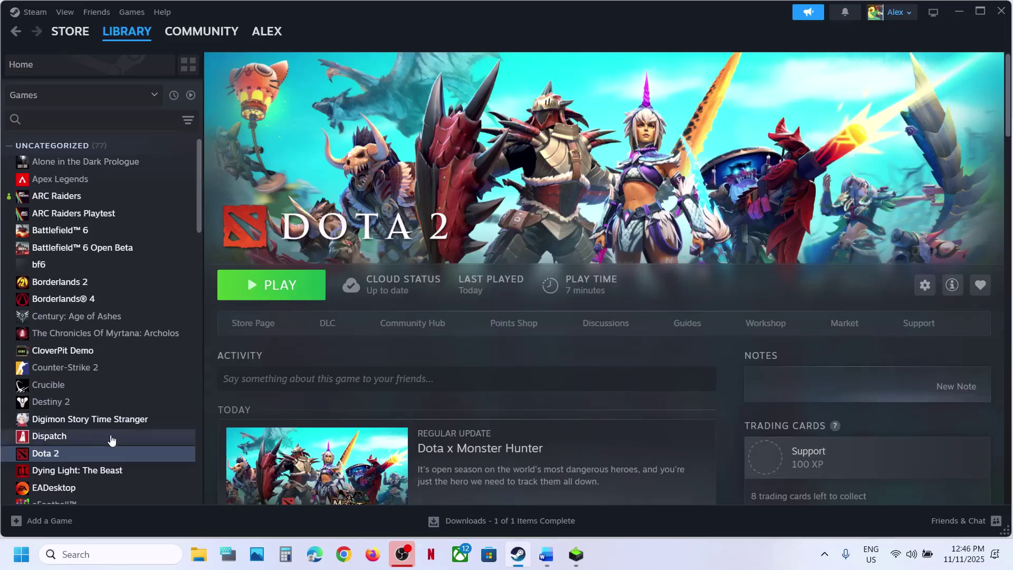
pyautogui.rightClick(150, 453)
pyautogui.click(152, 443)
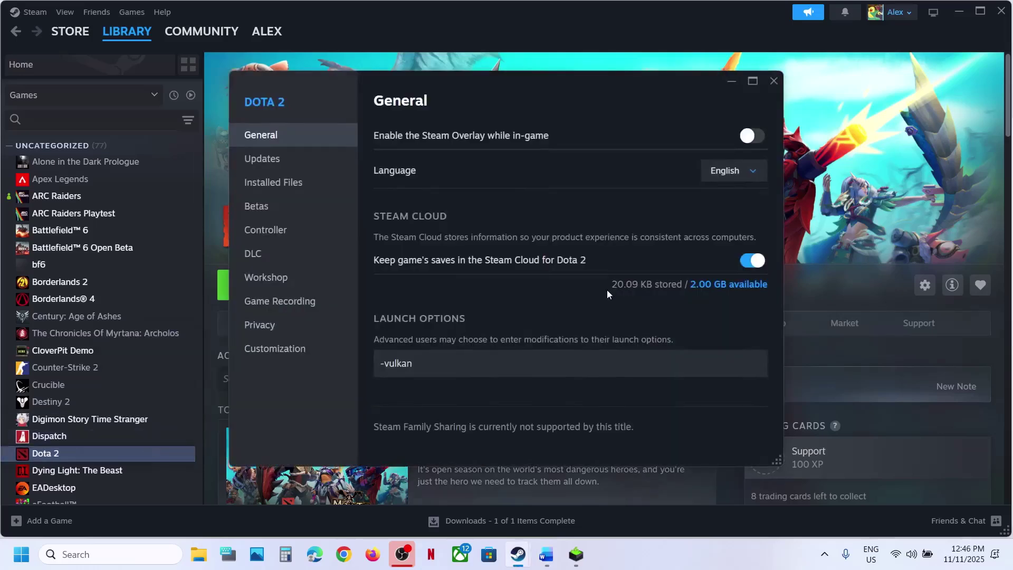
pyautogui.click(461, 366)
pyautogui.hotkey('ctrl', 'a')
pyautogui.hotkey('ctrl', 'v')
pyautogui.click(461, 389)
# Step: Copy -high -windowed from the Word notes and replace Dota 2's launch options with it
pyautogui.click(546, 555)
pyautogui.tripleClick(135, 264)
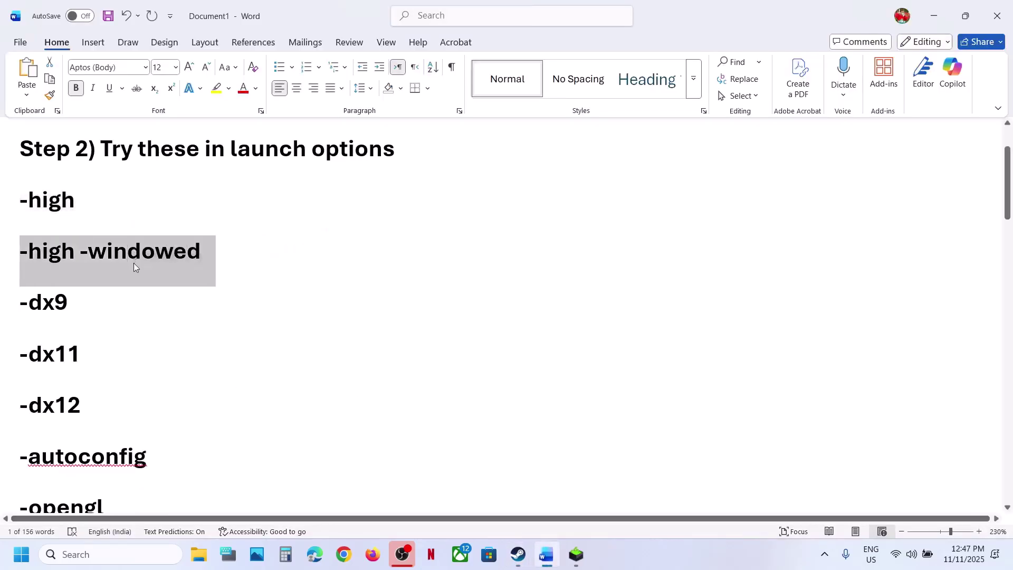
pyautogui.hotkey('ctrl', 'c')
pyautogui.hotkey('alt', 'Tab')
pyautogui.click(417, 364)
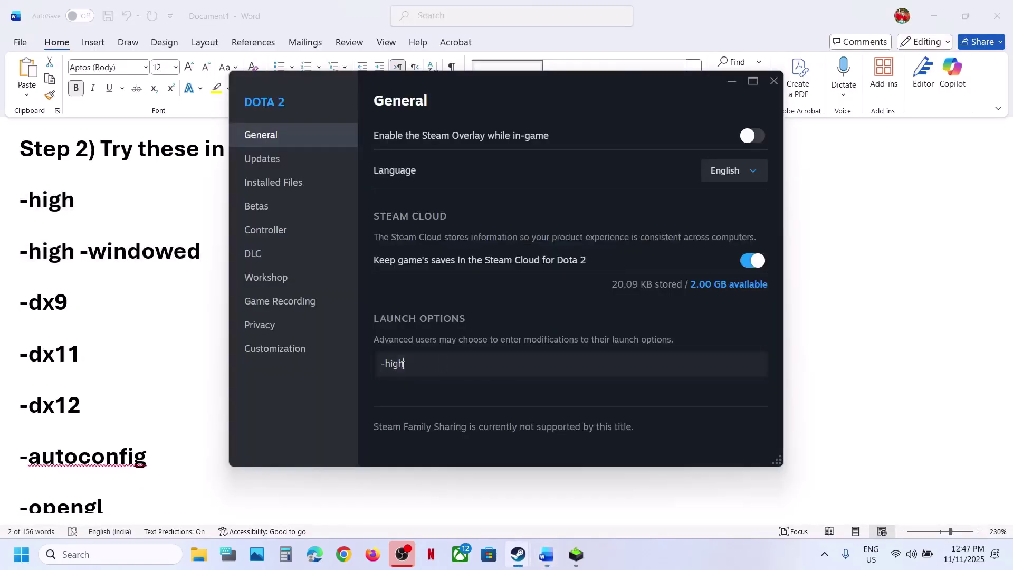
pyautogui.hotkey('ctrl', 'a')
pyautogui.hotkey('ctrl', 'v')
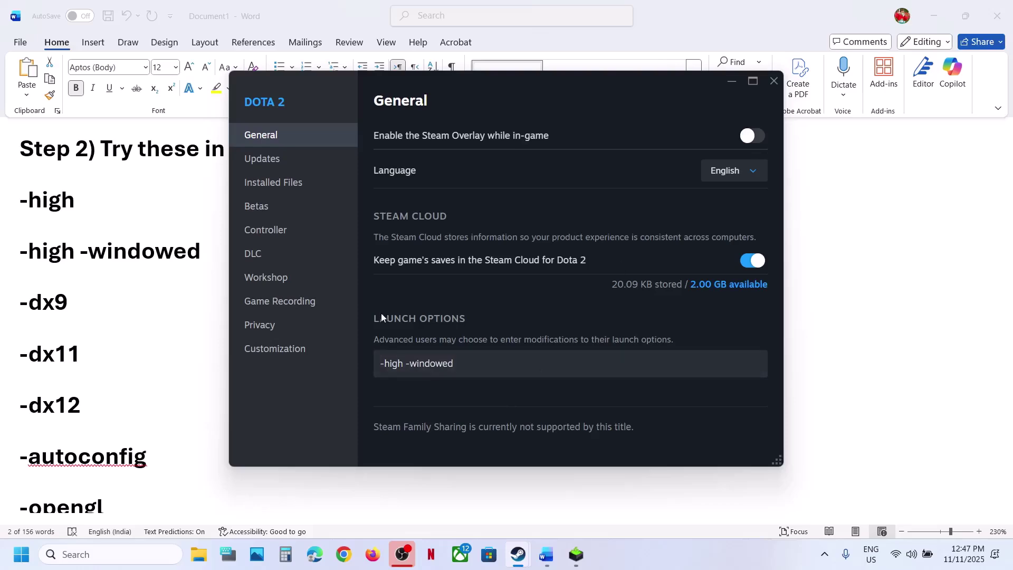
# Step: Replace Dota 2's launch options with -dx9 and after that with -dx12, both copied from the Word notes
pyautogui.hotkey('alt', 'Tab')
pyautogui.hotkey('alt', 'Tab')
pyautogui.hotkey('alt', 'Tab')
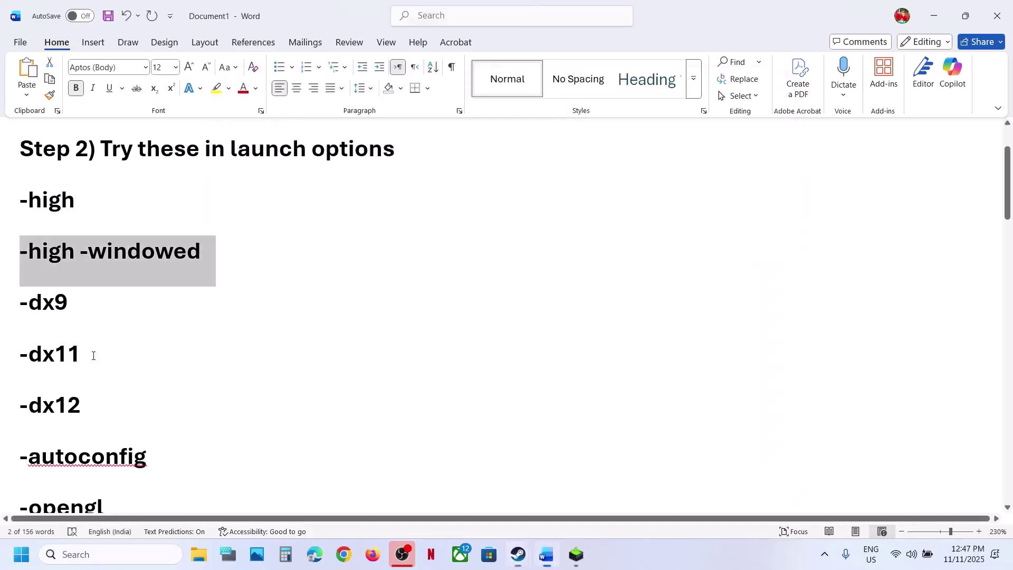
pyautogui.tripleClick(58, 311)
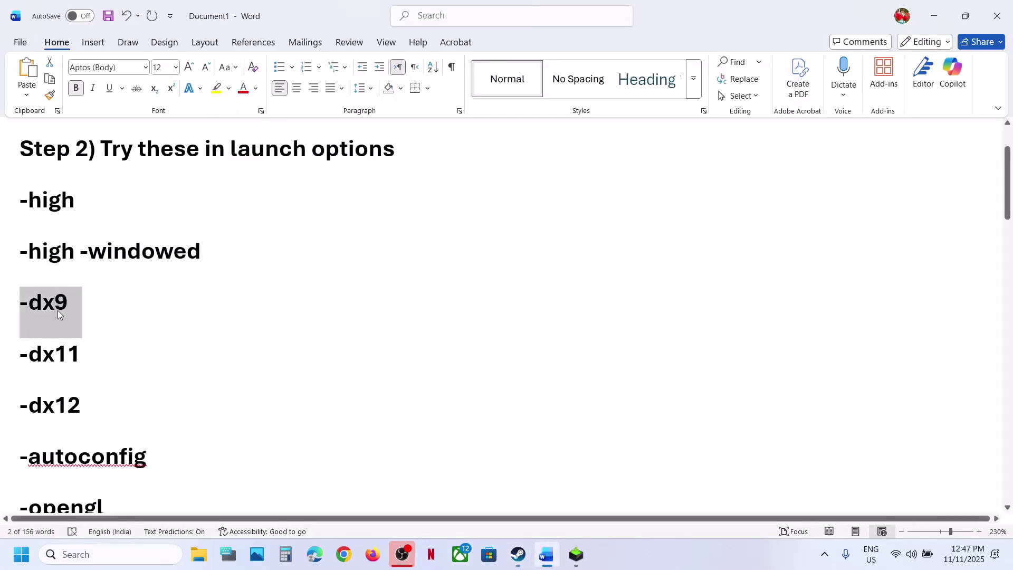
pyautogui.hotkey('alt', 'Tab')
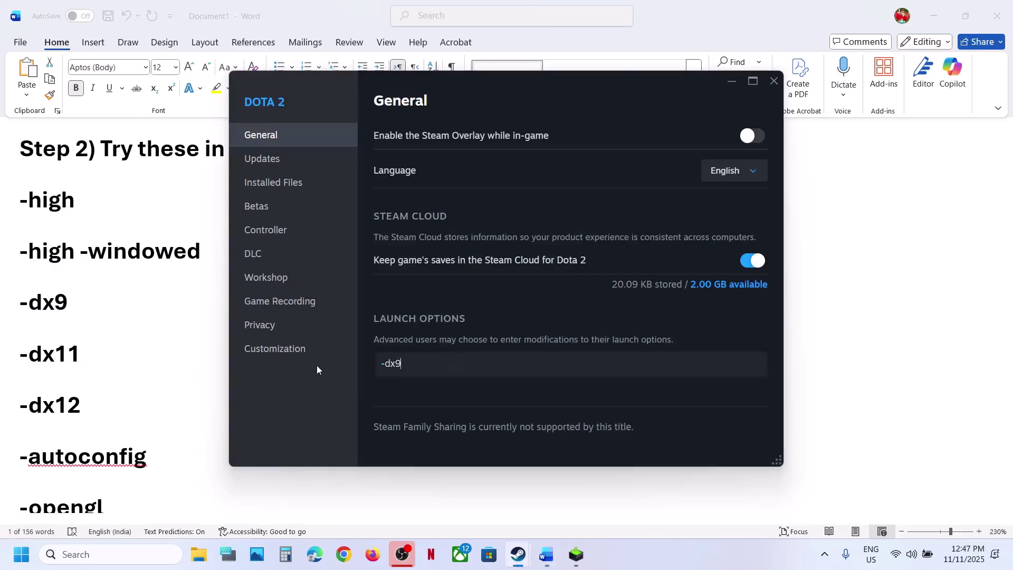
pyautogui.hotkey('ctrl', 'v')
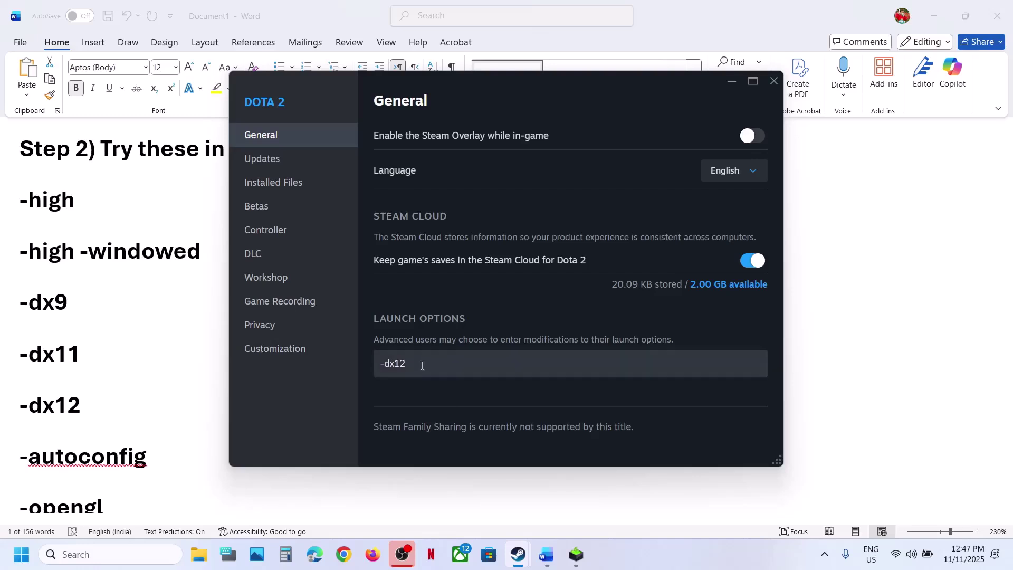
# Step: Clear Dota 2's launch options and enter -autoconfig copied from the Word notes
pyautogui.moveTo(421, 364); pyautogui.dragTo(350, 363)
pyautogui.press('BackSpace')
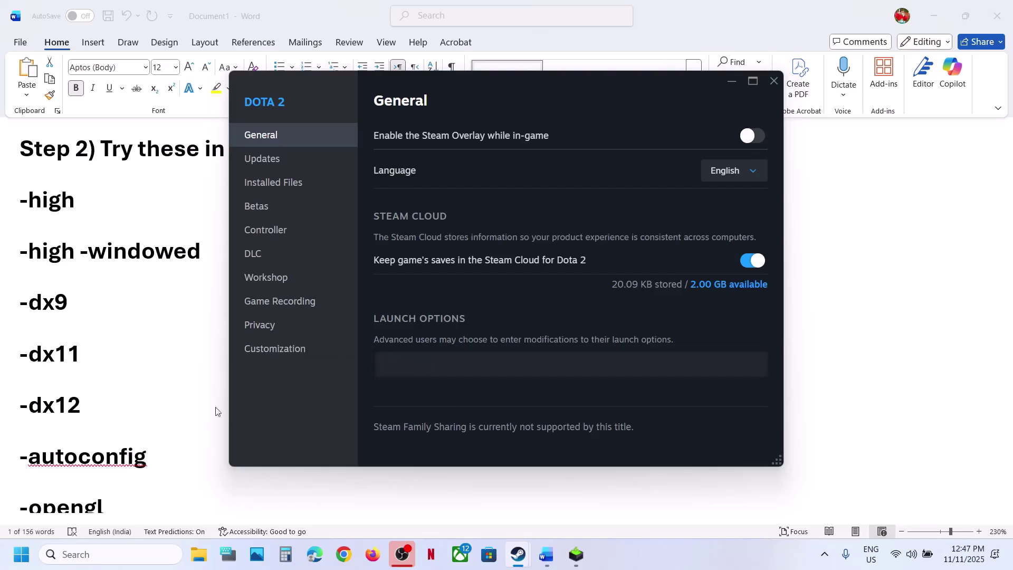
pyautogui.hotkey('alt', 'Tab')
pyautogui.scroll(-2, 191, 408)
pyautogui.tripleClick(106, 363)
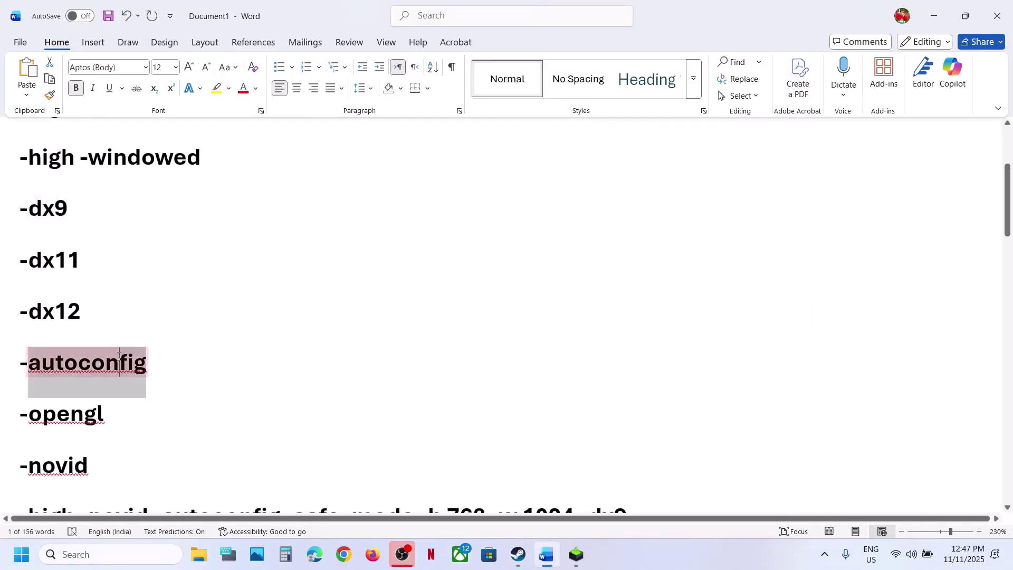
pyautogui.hotkey('alt', 'Tab')
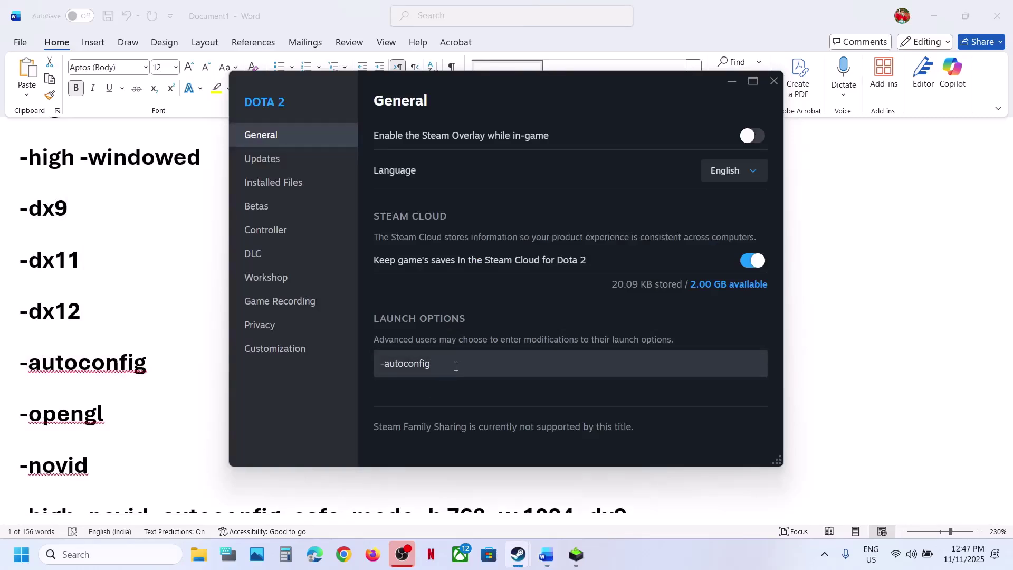
# Step: Copy -opengl from the Word notes and replace Dota 2's launch options with it
pyautogui.hotkey('alt', 'Tab')
pyautogui.tripleClick(72, 421)
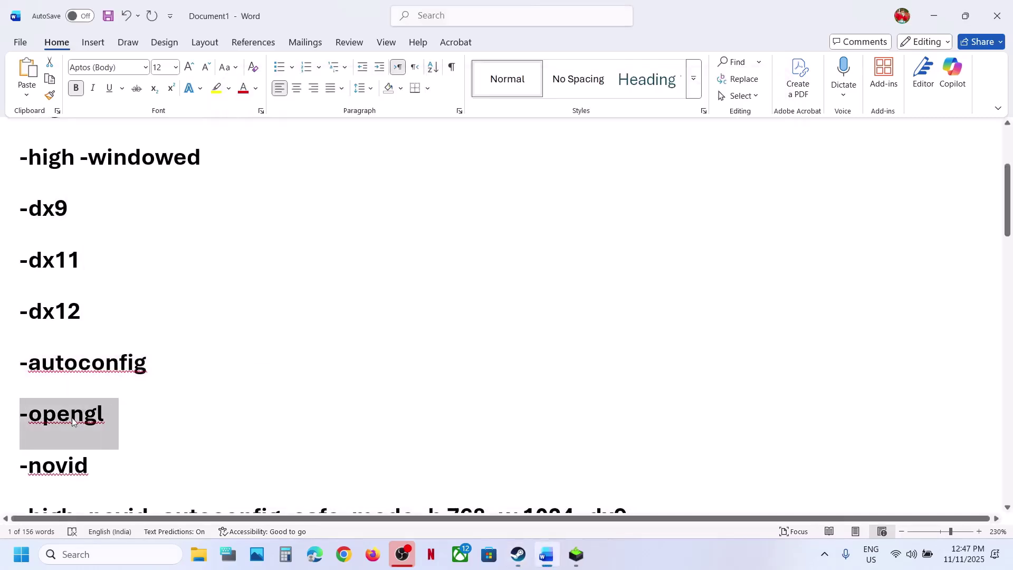
pyautogui.hotkey('alt', 'Tab')
pyautogui.click(509, 357)
pyautogui.hotkey('ctrl', 'a')
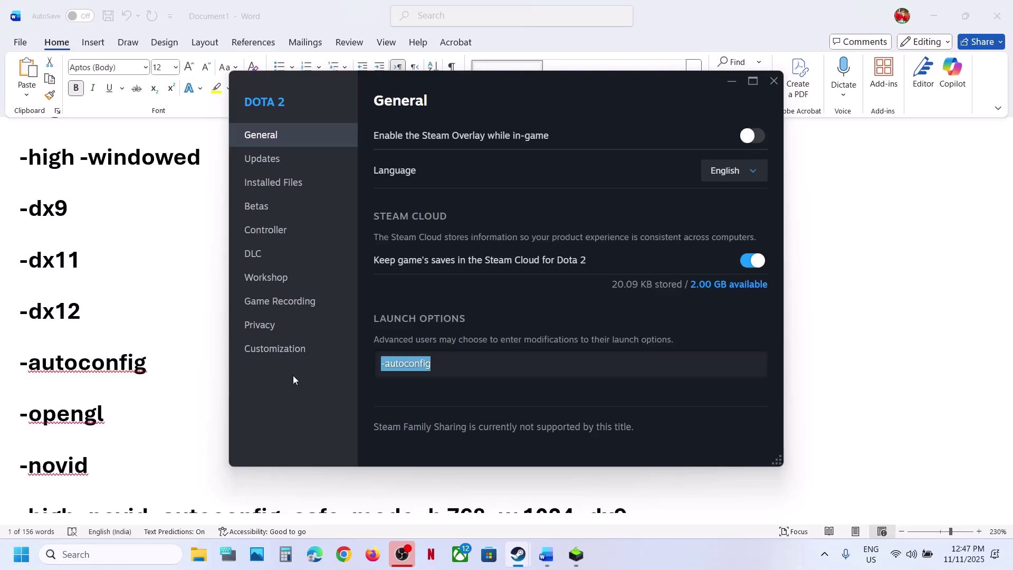
pyautogui.hotkey('ctrl', 'v')
# Step: Look through the remaining launch options in the Word notes, clear Dota 2's launch options and close its properties
pyautogui.scroll(-3, 110, 413)
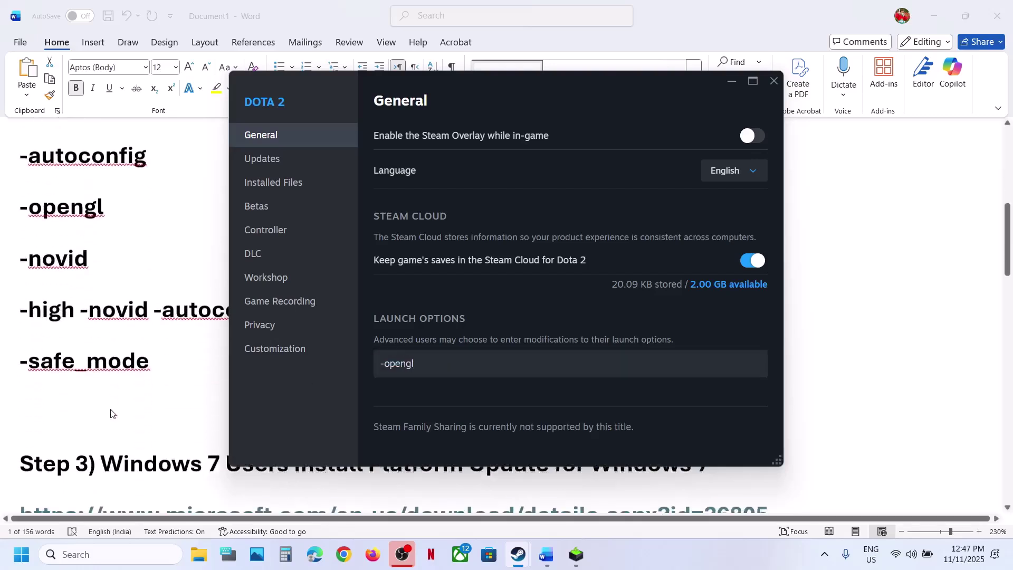
pyautogui.scroll(3, 110, 413)
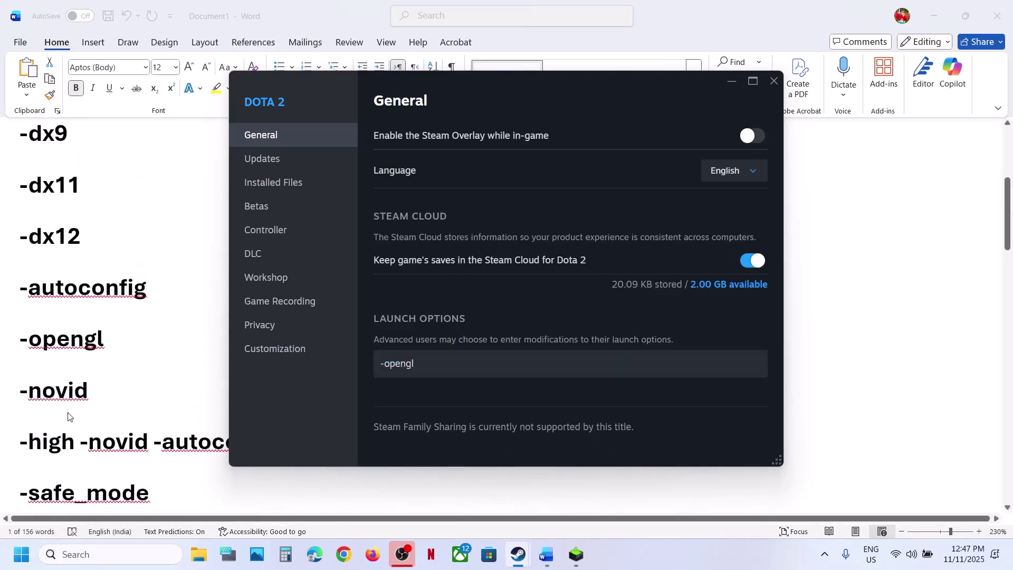
pyautogui.scroll(-1, 73, 440)
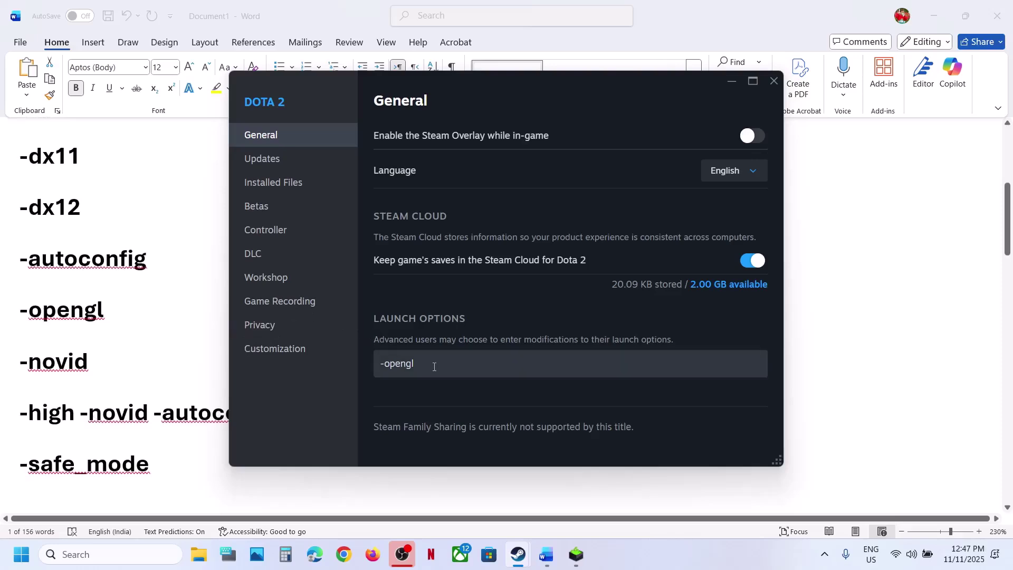
pyautogui.moveTo(435, 367); pyautogui.dragTo(377, 363)
pyautogui.press('BackSpace')
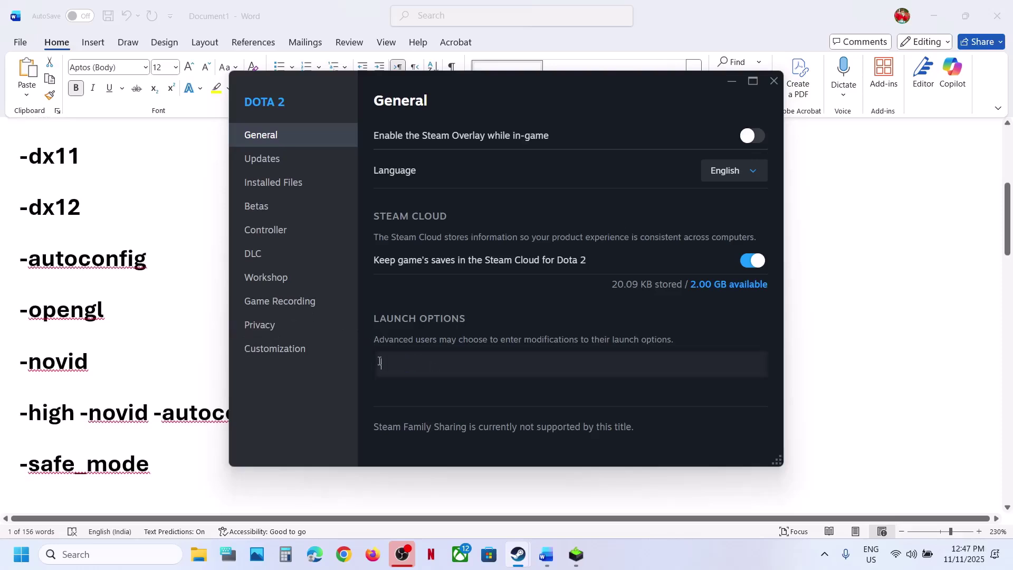
pyautogui.click(774, 80)
# Step: Open the Microsoft link for the Windows 7 Platform Update from step 3 of the Word notes
pyautogui.scroll(-3, 261, 402)
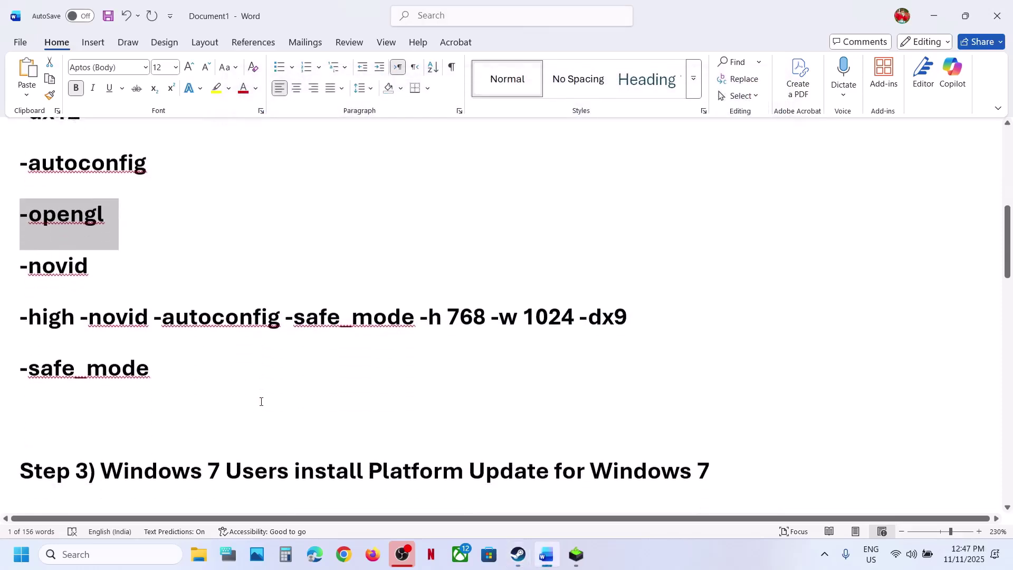
pyautogui.scroll(2, 306, 401)
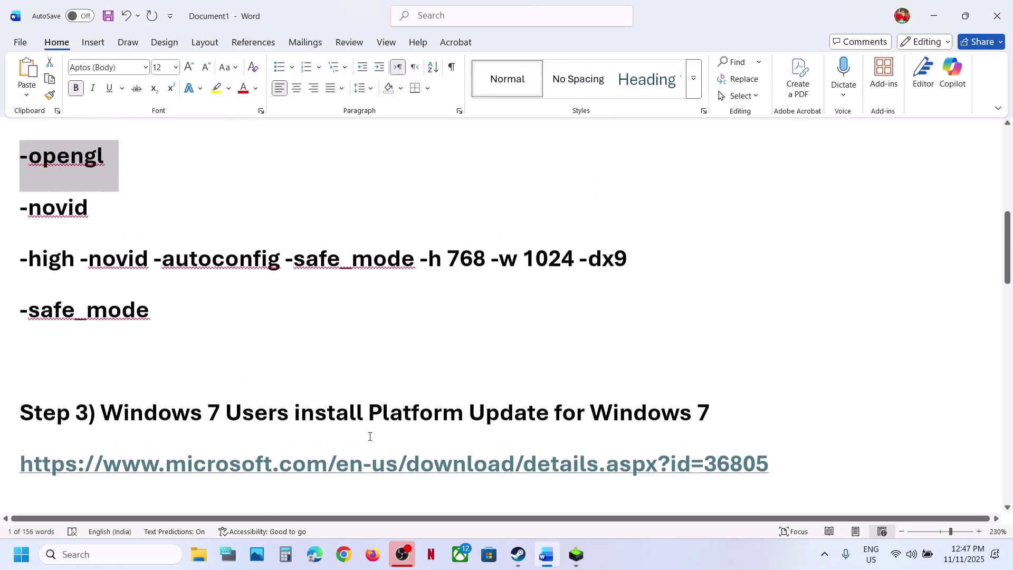
pyautogui.keyDown('ctrl'); pyautogui.click(349, 468); pyautogui.keyUp('ctrl')
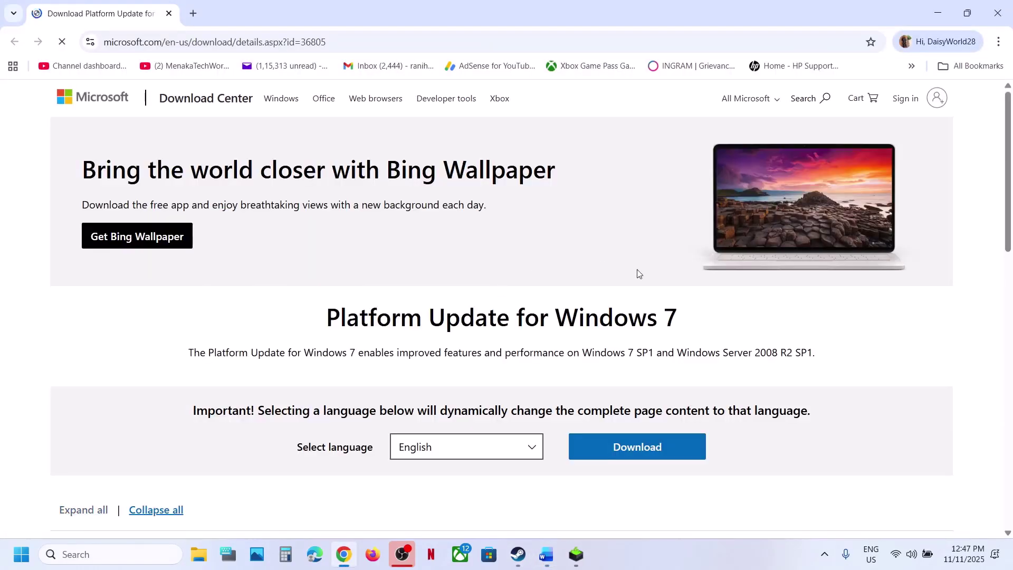
# Step: Download both Windows6.1-KB2670838-x64.msu and Windows6.1-KB2670838-x86.msu, and show the browser's recent downloads
pyautogui.scroll(-1, 644, 458)
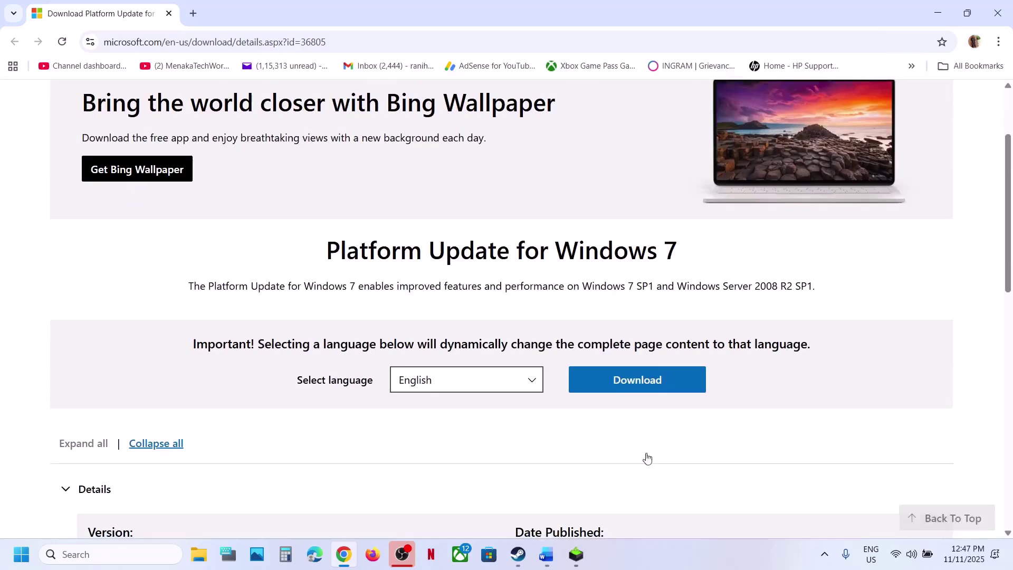
pyautogui.click(644, 391)
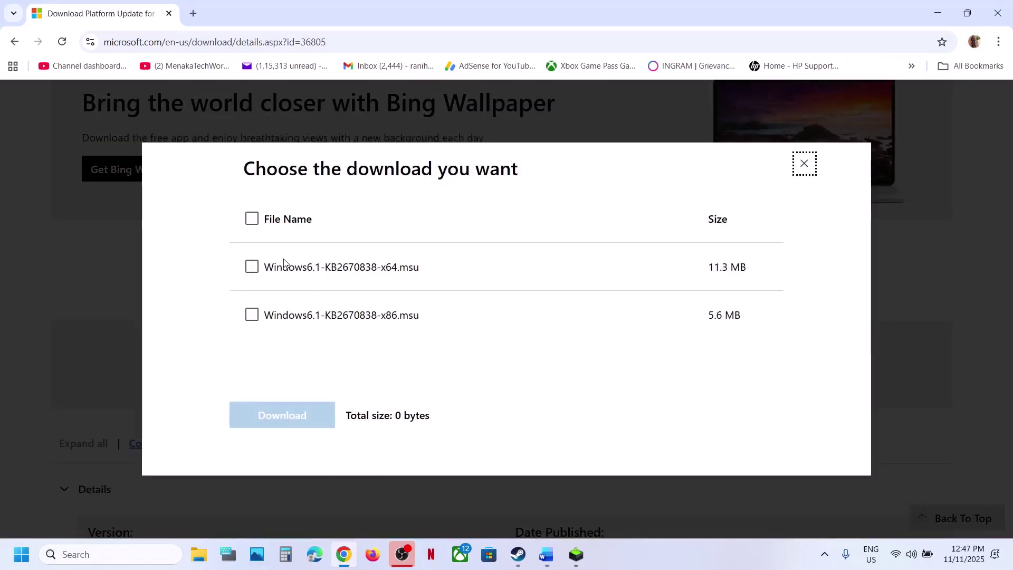
pyautogui.click(253, 268)
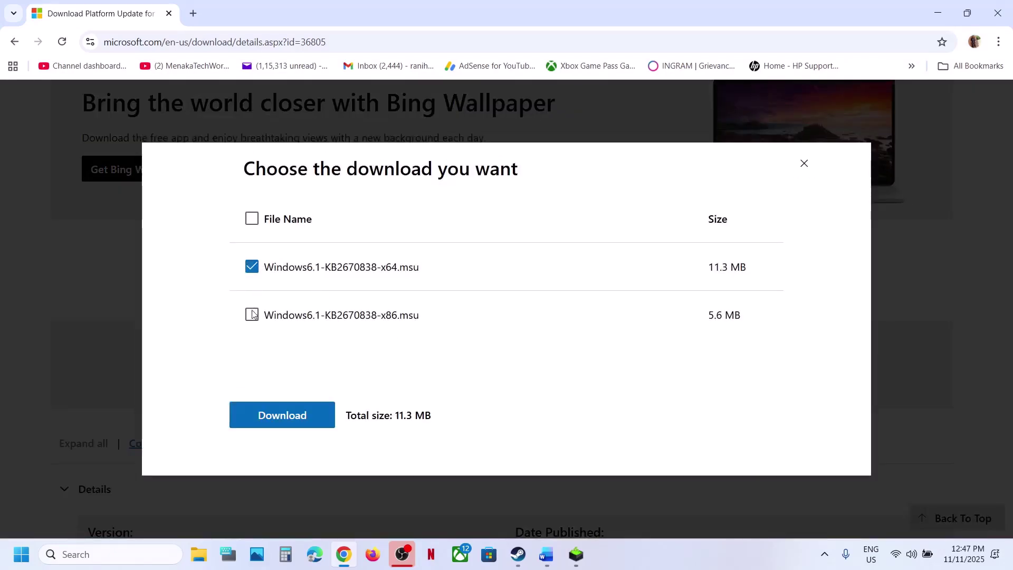
pyautogui.click(252, 316)
pyautogui.click(299, 421)
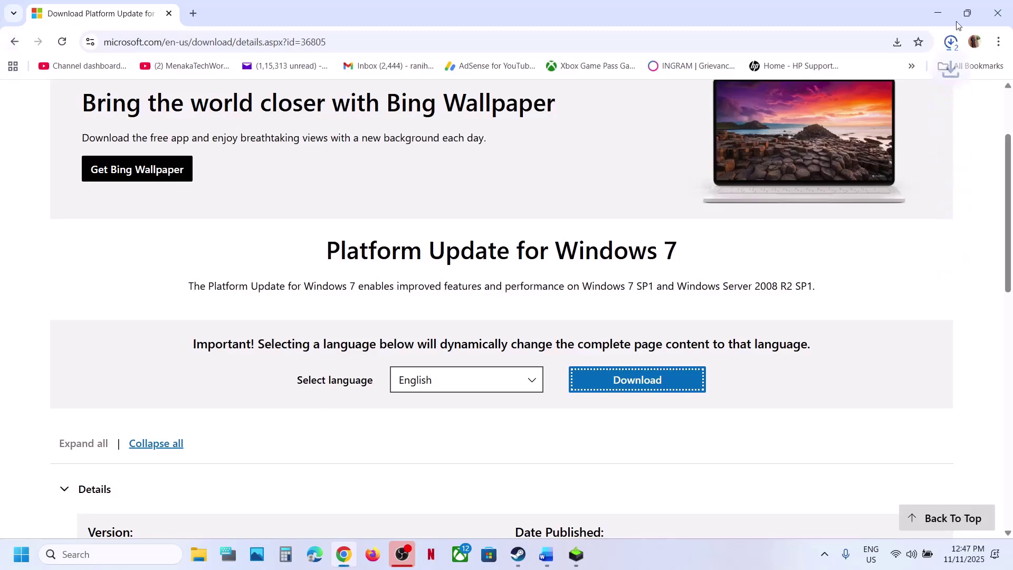
pyautogui.click(951, 42)
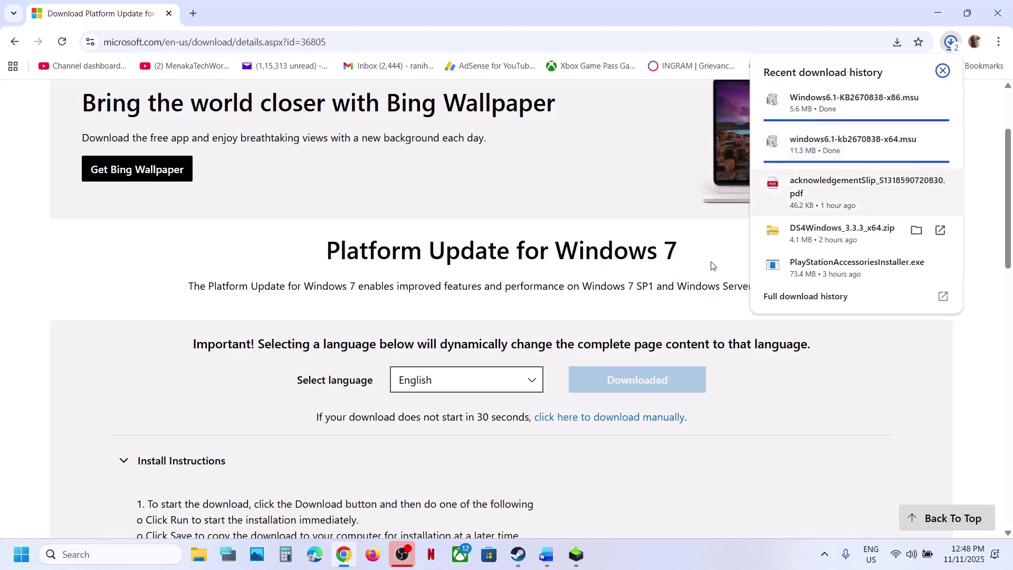
# Step: Return to the Word notes and open the Microsoft link for installing DirectX from step 4
pyautogui.click(657, 324)
pyautogui.click(546, 555)
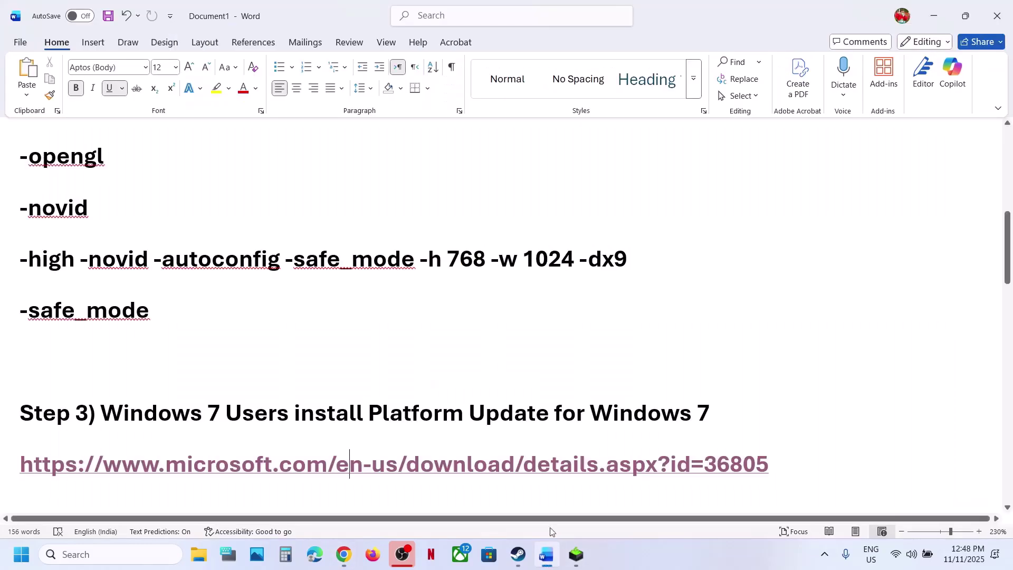
pyautogui.scroll(-5, 357, 405)
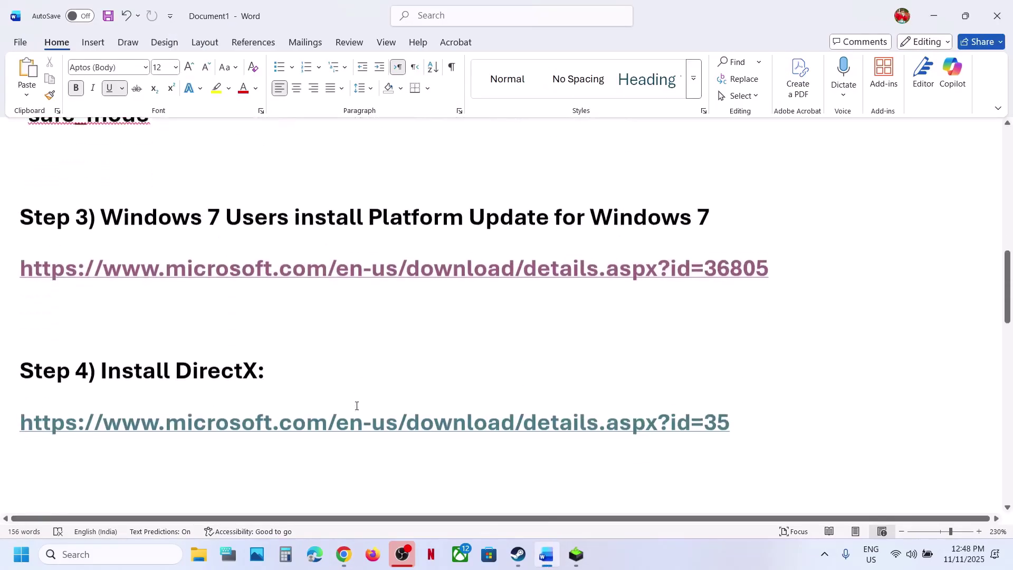
pyautogui.keyDown('ctrl'); pyautogui.click(401, 404); pyautogui.keyUp('ctrl')
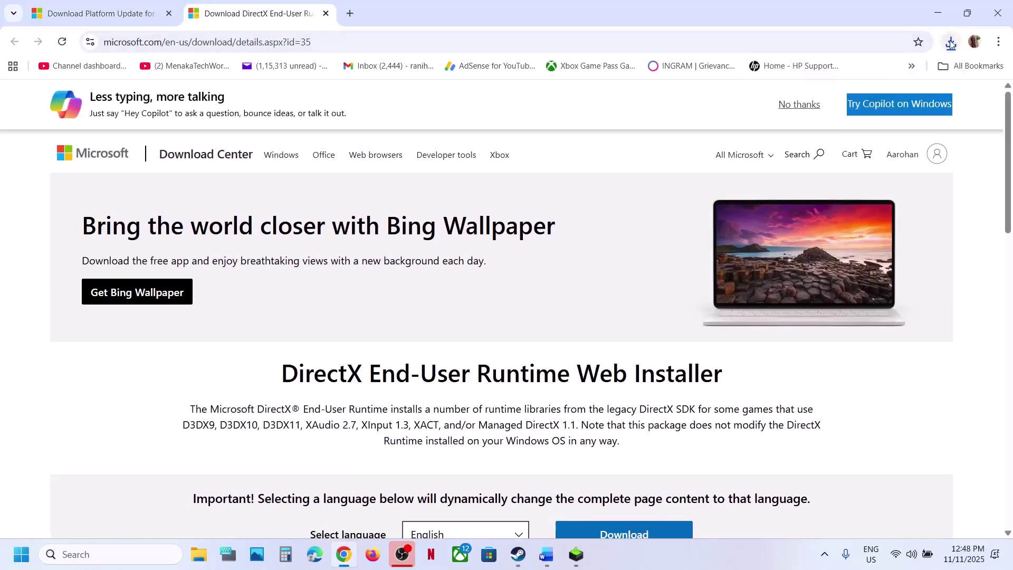
# Step: Try to install the downloaded Windows 7 Platform Update packages, including Windows6.1-KB2670838-x86.msu, and dismiss the installer messages
pyautogui.click(952, 42)
pyautogui.click(636, 305)
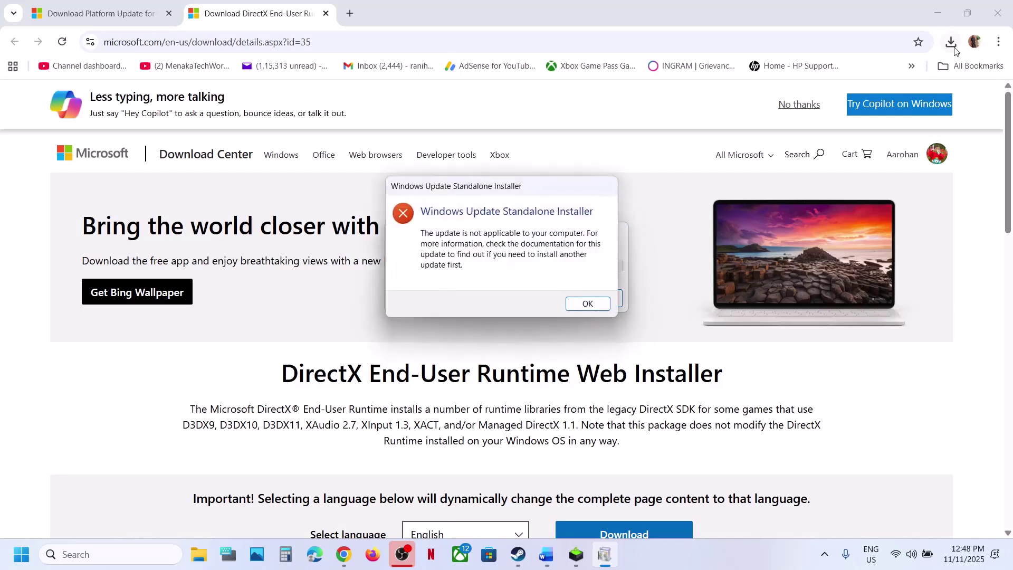
pyautogui.click(577, 305)
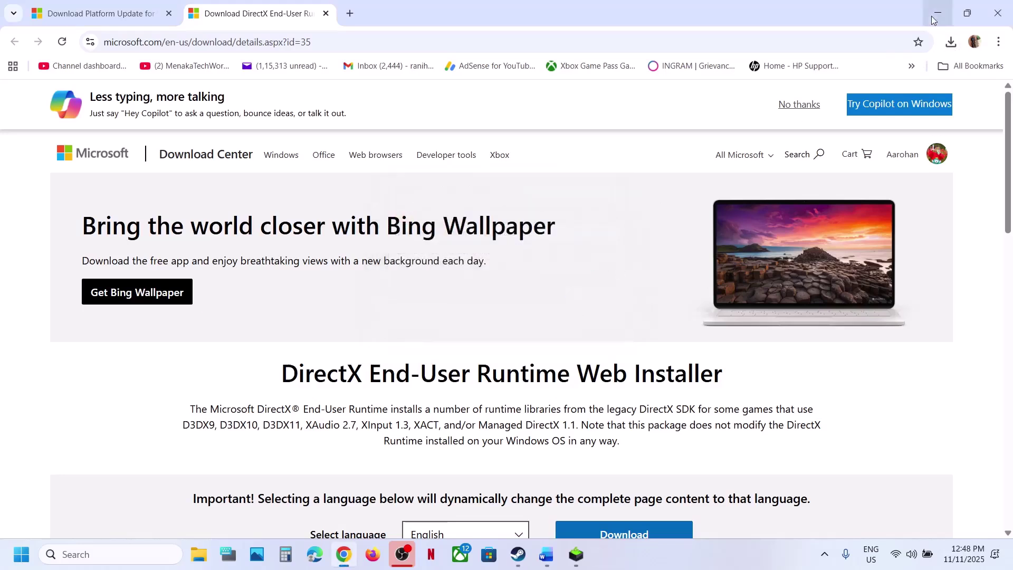
pyautogui.click(952, 43)
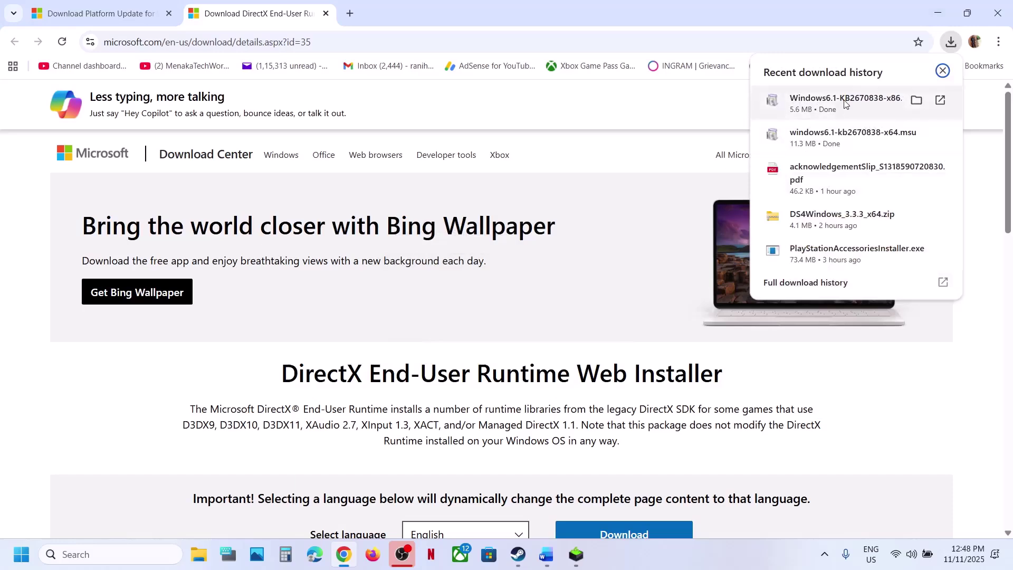
pyautogui.click(844, 99)
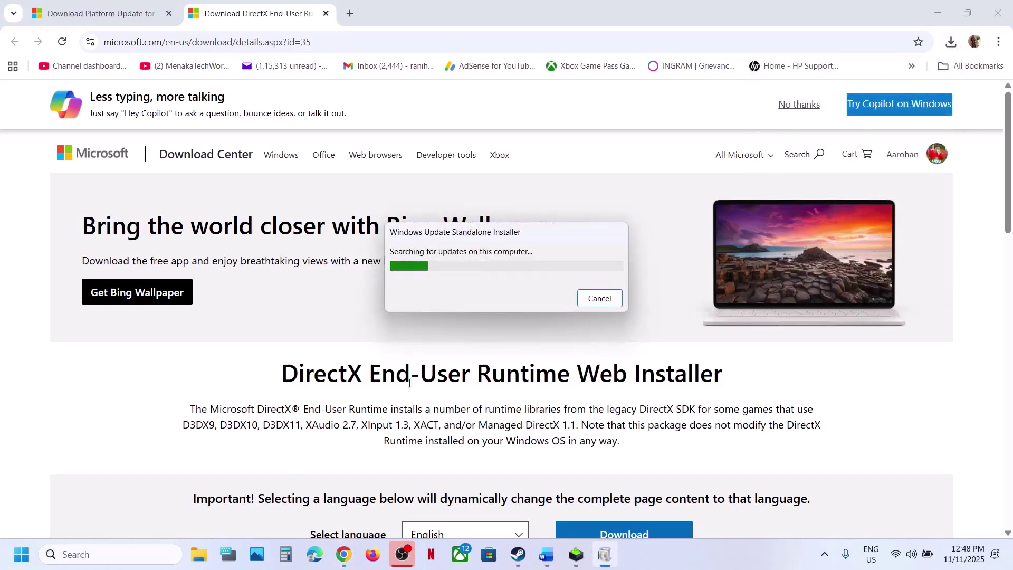
pyautogui.scroll(-1, 408, 387)
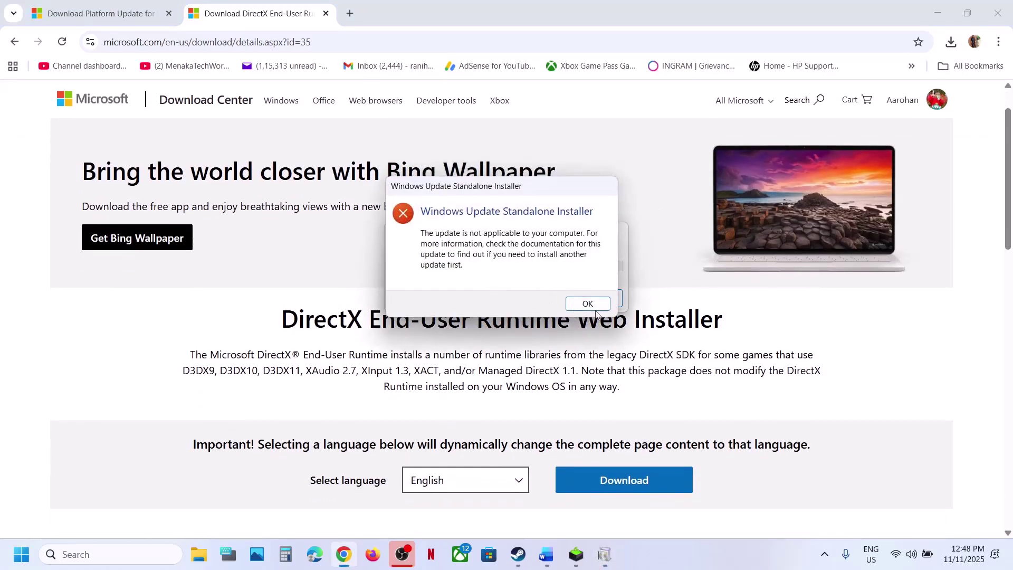
pyautogui.click(591, 305)
# Step: Download the DirectX End-User Runtime Web Installer in English and run dxwebsetup.exe
pyautogui.scroll(-1, 480, 406)
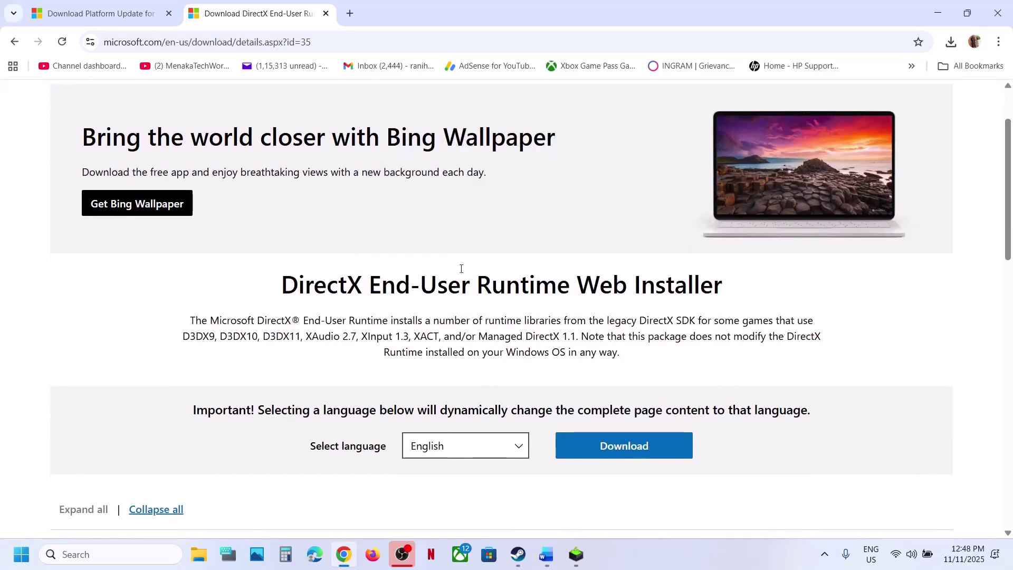
pyautogui.click(662, 436)
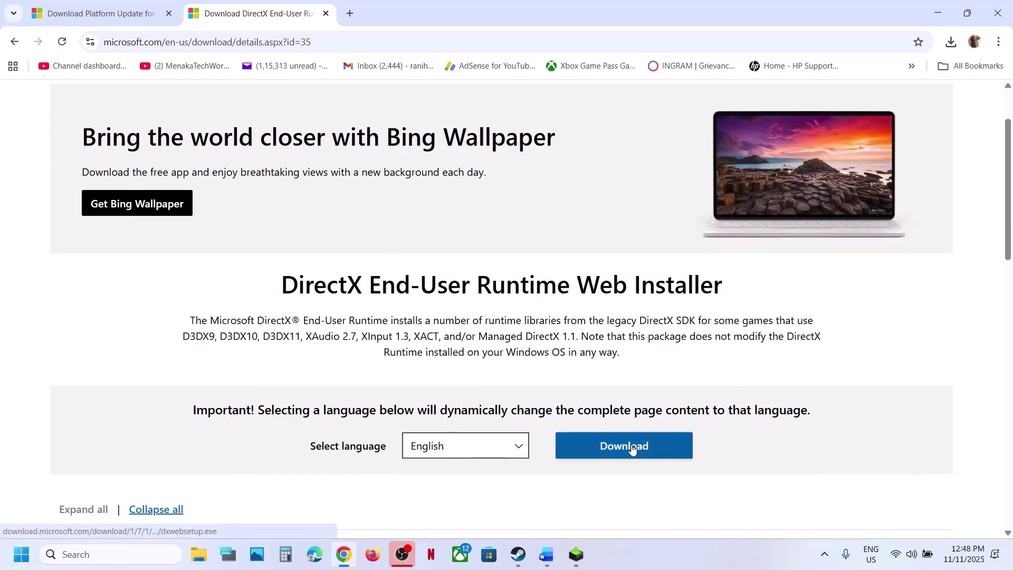
pyautogui.click(823, 74)
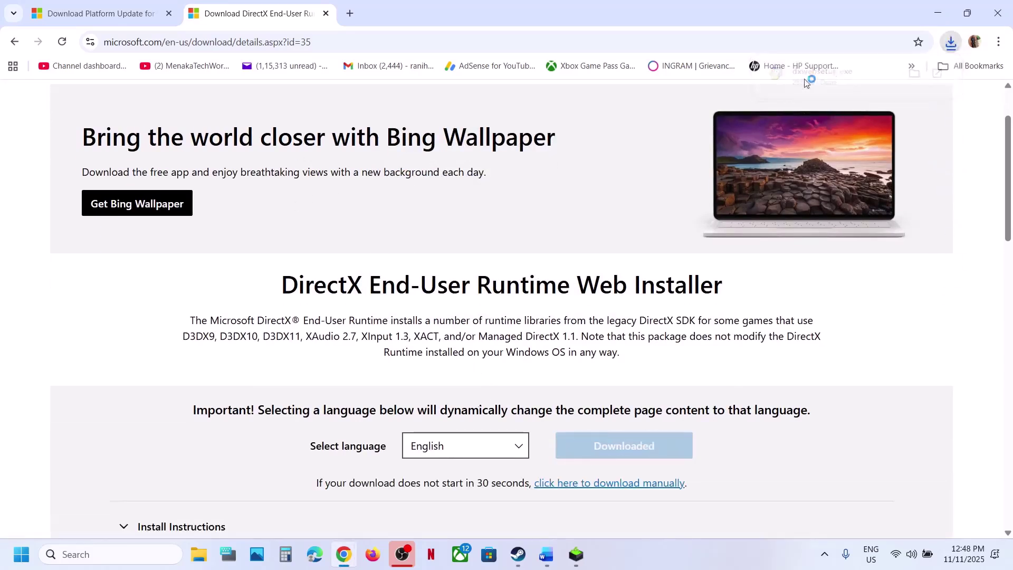
pyautogui.click(438, 388)
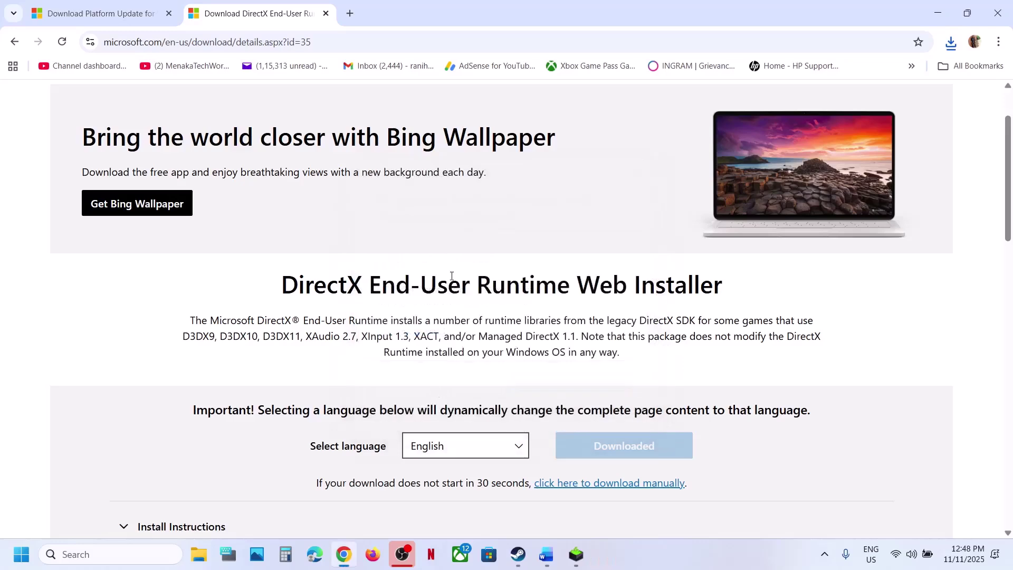
# Step: Accept the DirectX agreement and install it without the Bing Bar, and bring up the Windows power options for restarting
pyautogui.click(213, 277)
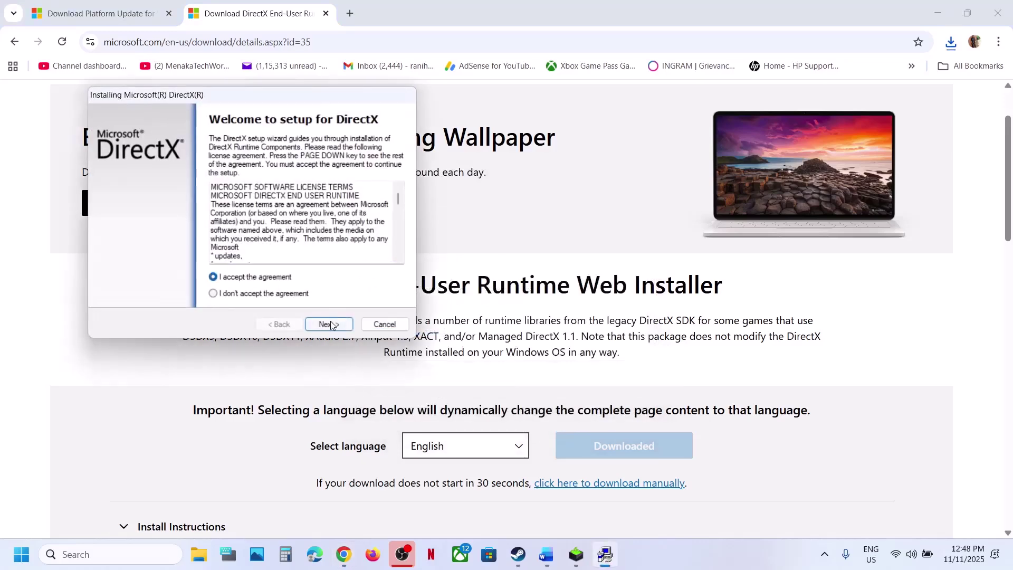
pyautogui.click(328, 324)
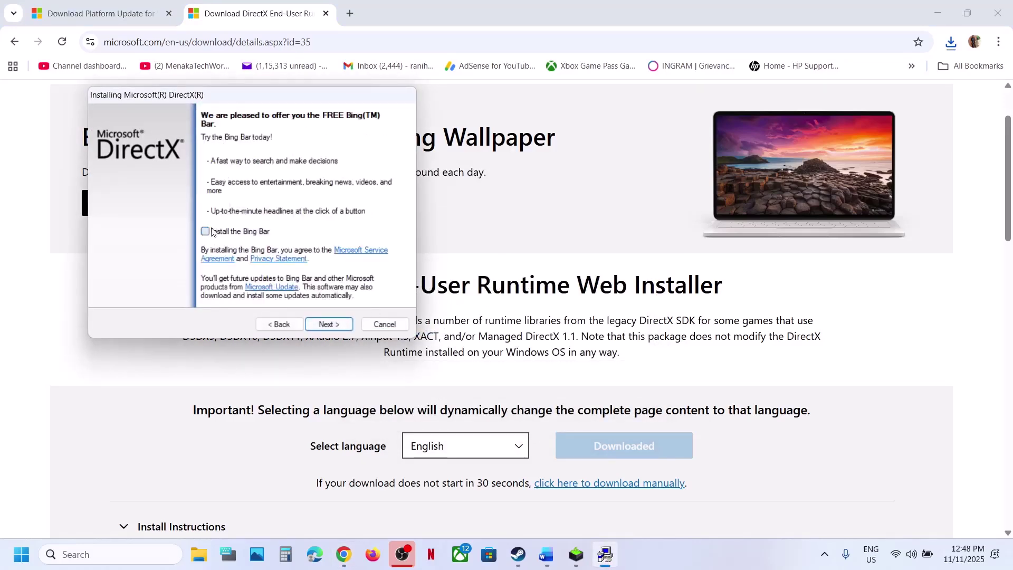
pyautogui.click(323, 330)
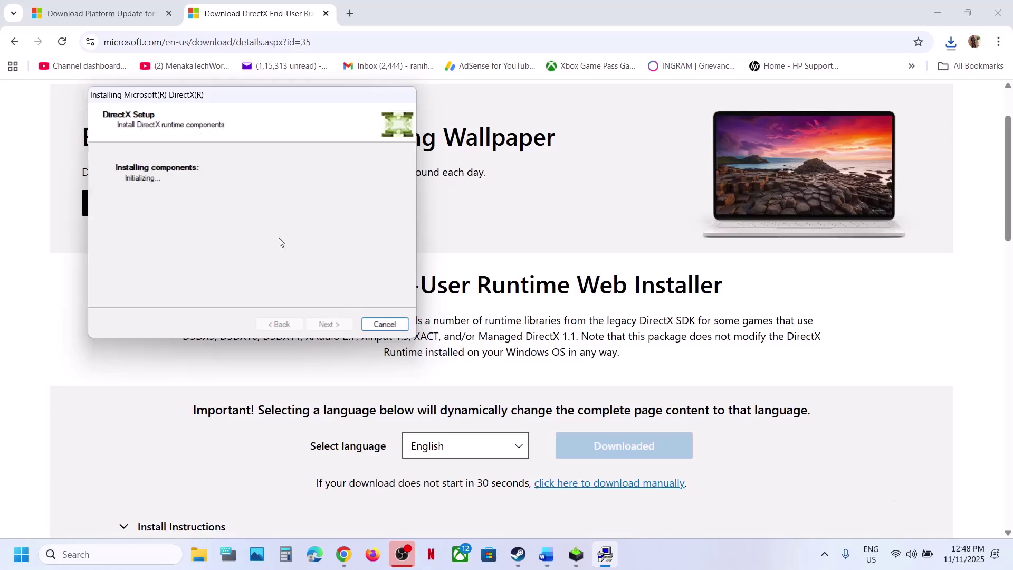
pyautogui.click(21, 555)
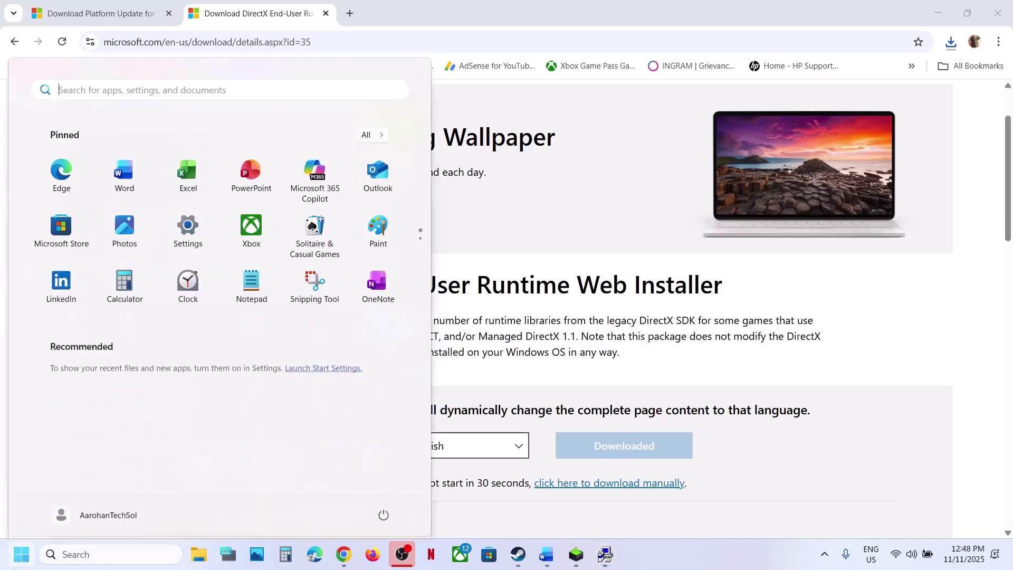
pyautogui.click(374, 510)
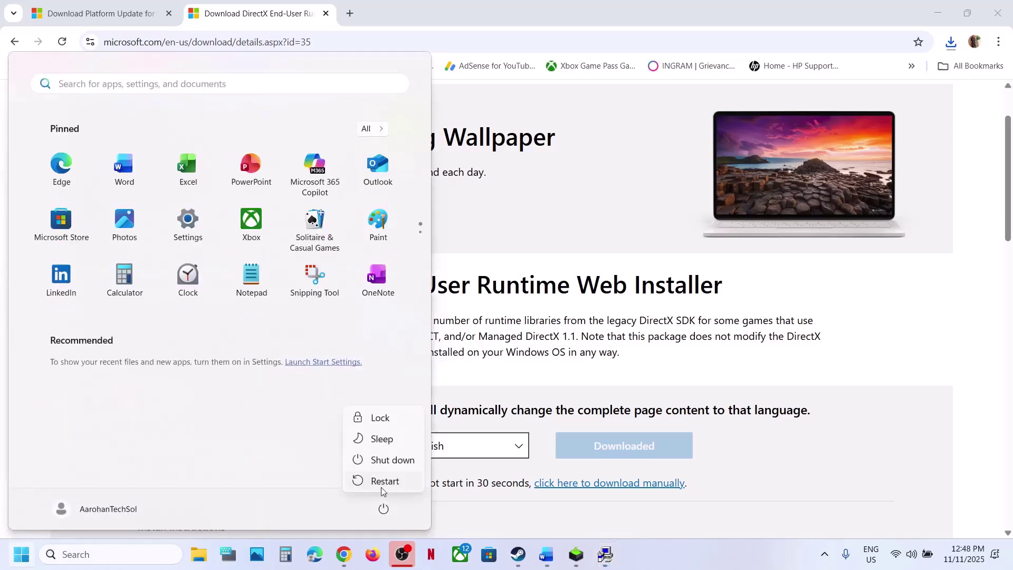
# Step: Open the Visual C++ link from step 5 of the Word notes and find the latest supported redistributable downloads
pyautogui.click(546, 553)
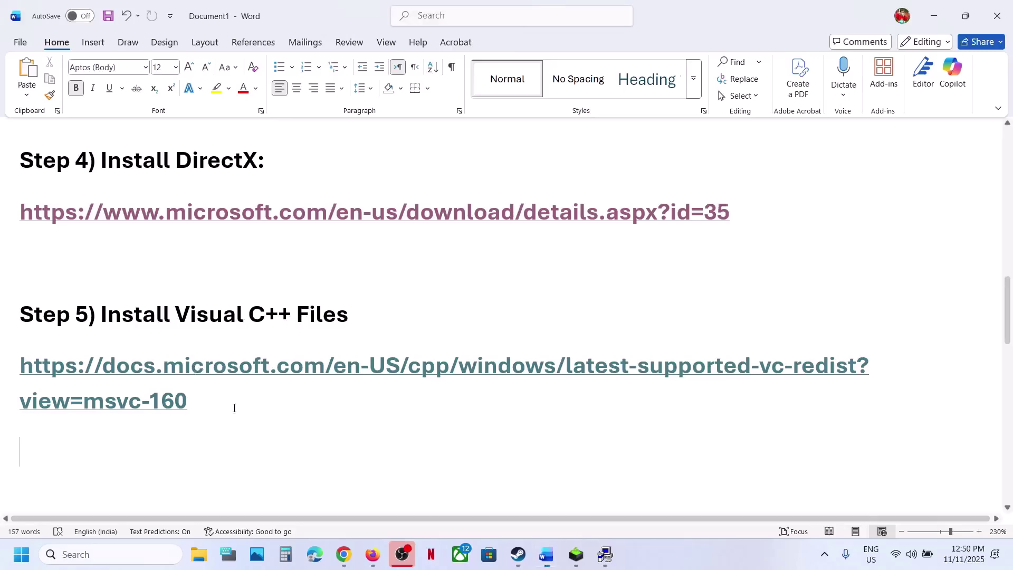
pyautogui.keyDown('ctrl'); pyautogui.click(205, 369); pyautogui.keyUp('ctrl')
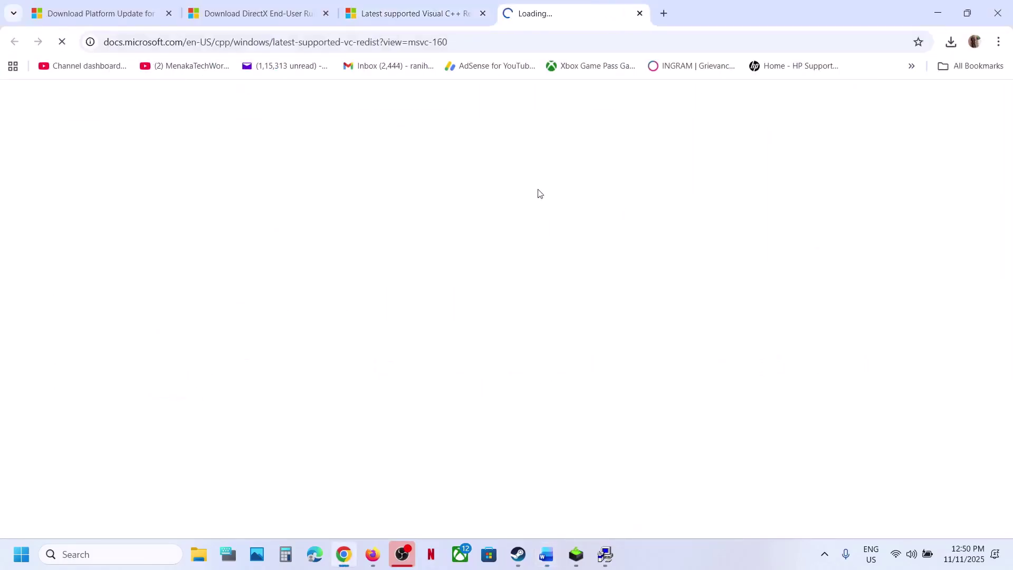
pyautogui.scroll(-10, 475, 370)
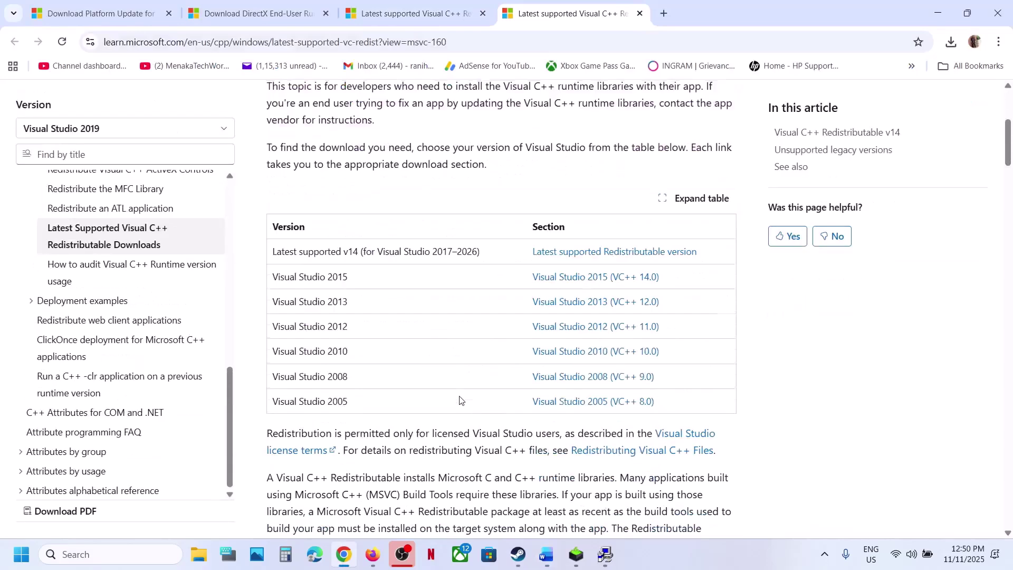
pyautogui.scroll(-8, 459, 400)
pyautogui.scroll(2, 462, 369)
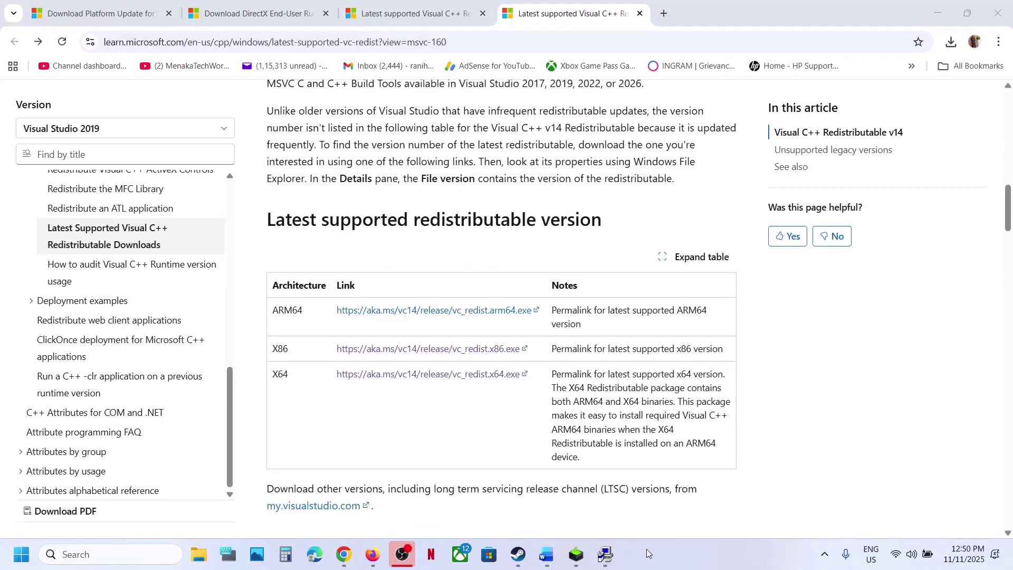
# Step: Show the Restart option among the Windows power choices
pyautogui.click(275, 347)
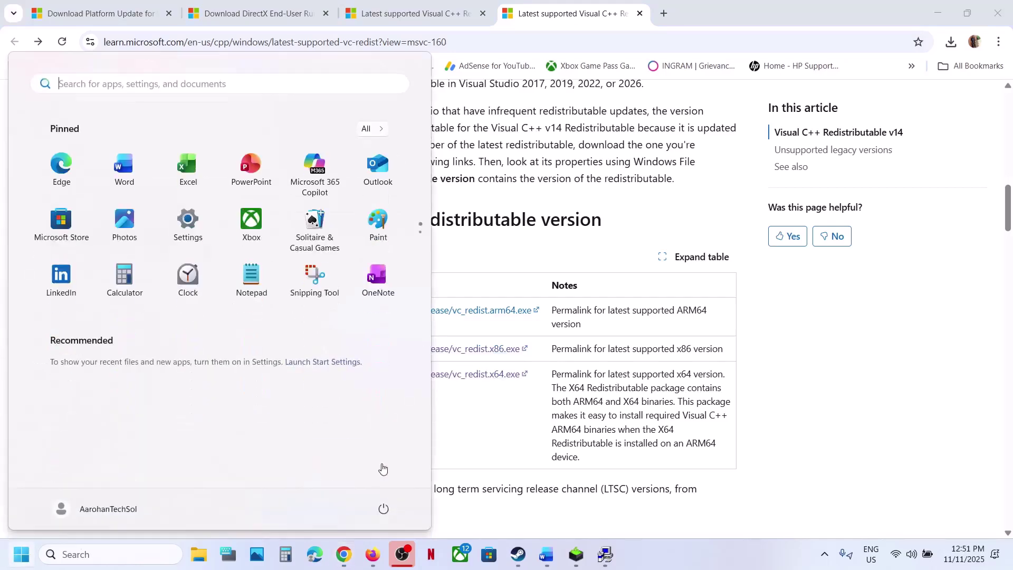
pyautogui.press('super')
pyautogui.click(383, 507)
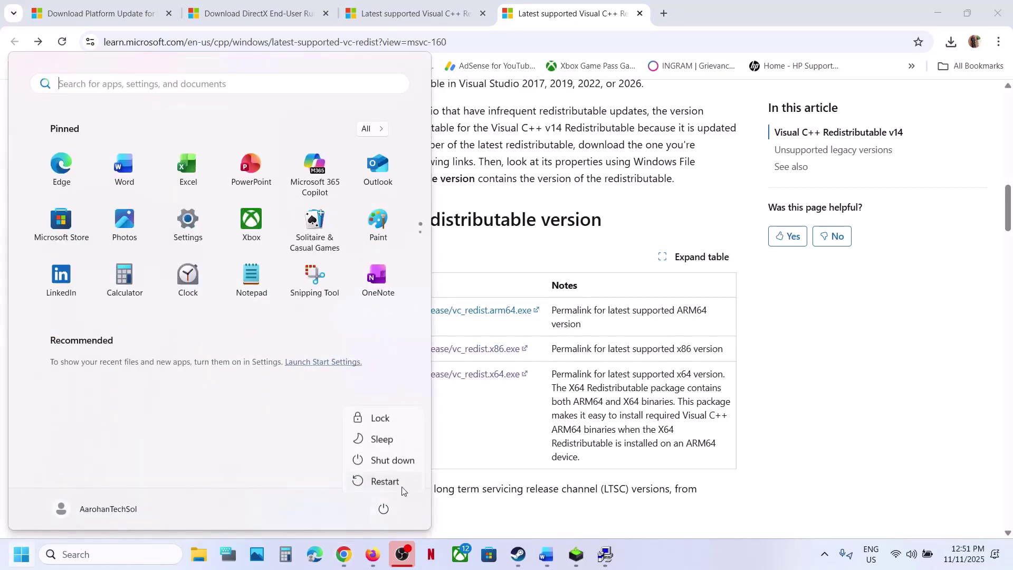
# Step: Check step 6 in the Word notes, view the game file verification option in Dota 2's Steam properties, and close them
pyautogui.click(545, 555)
pyautogui.scroll(-3, 465, 317)
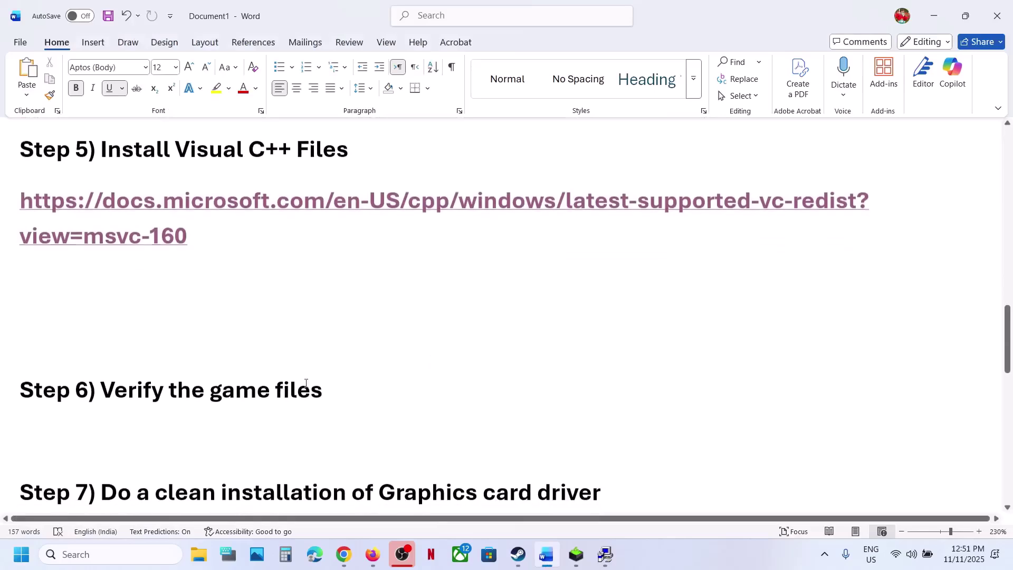
pyautogui.click(517, 555)
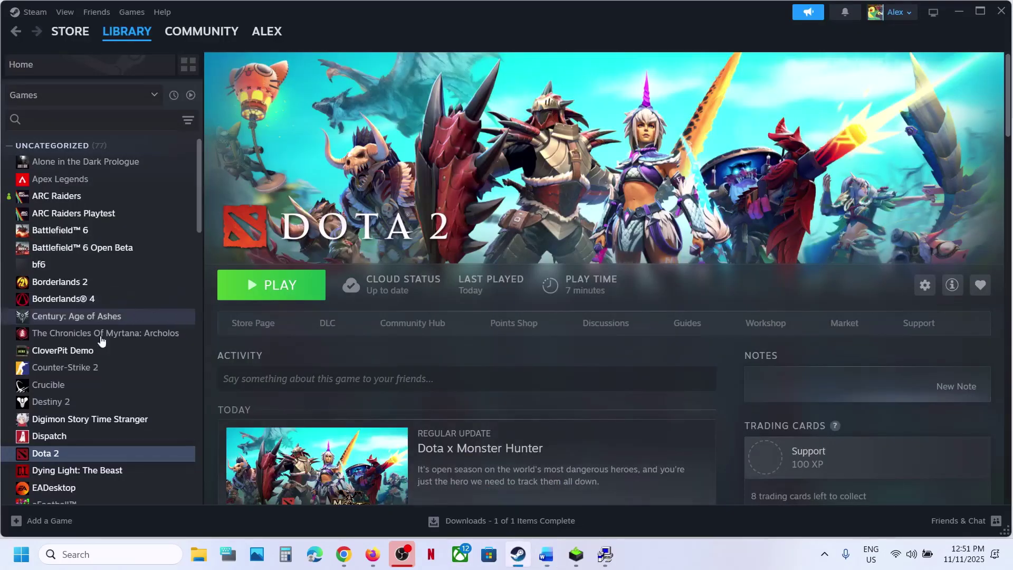
pyautogui.rightClick(67, 457)
pyautogui.click(100, 449)
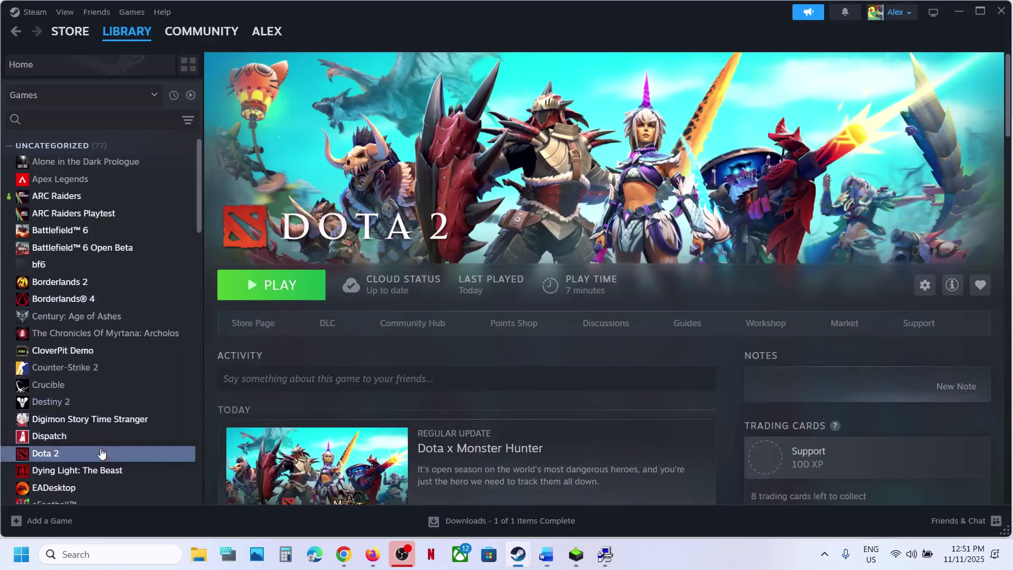
pyautogui.click(301, 184)
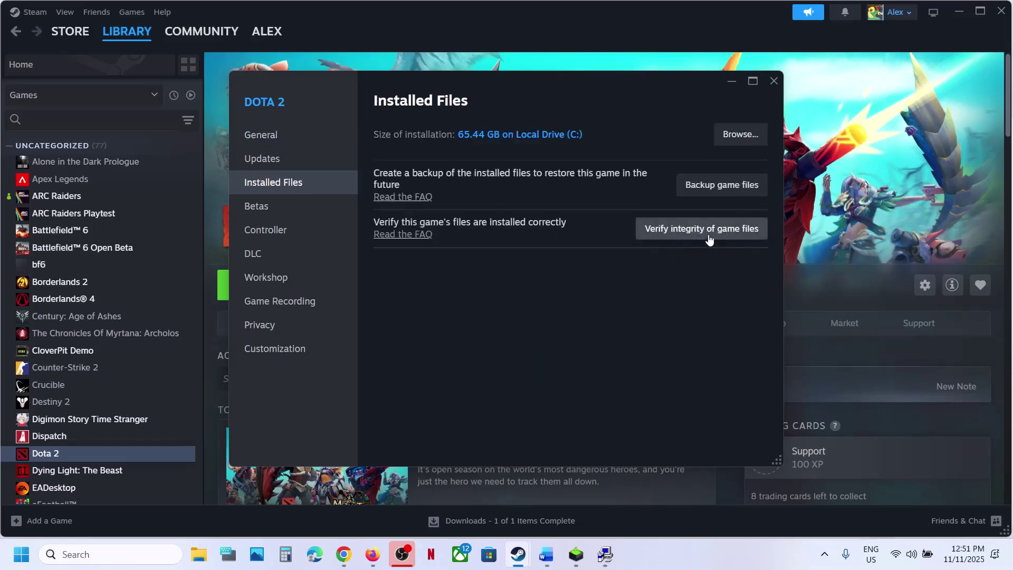
pyautogui.click(775, 81)
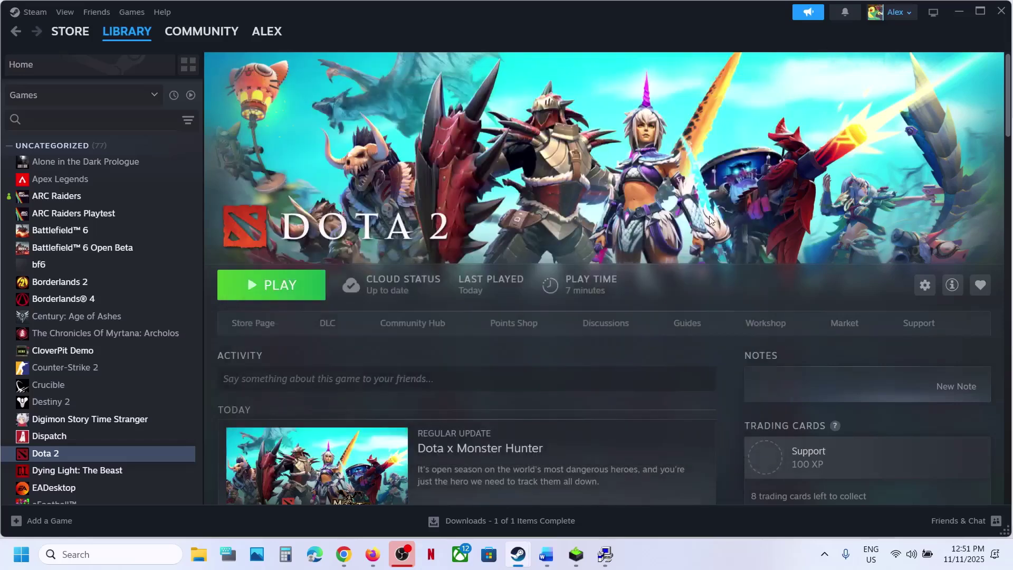
# Step: Return to the Word notes and open the NVIDIA GeForce drivers link from step 7
pyautogui.click(550, 563)
pyautogui.scroll(-3, 364, 382)
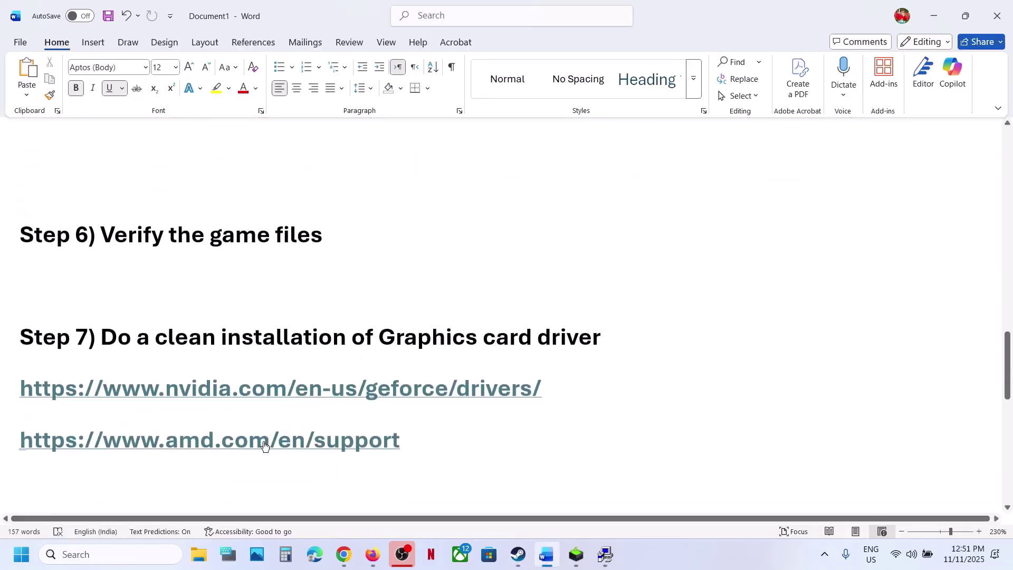
pyautogui.keyDown('ctrl'); pyautogui.click(261, 399); pyautogui.keyUp('ctrl')
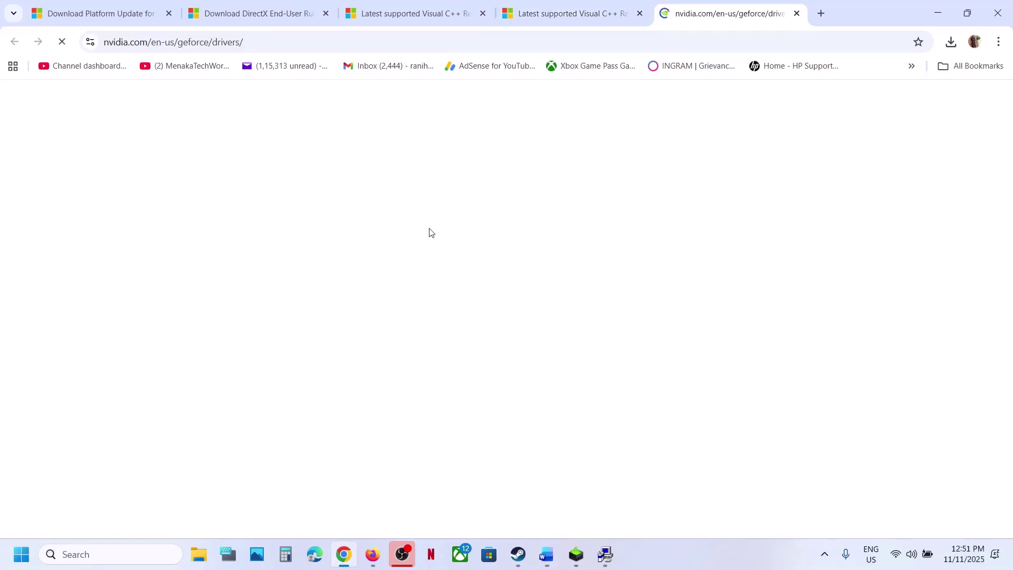
# Step: Search manually for GeForce RTX 3050 Laptop GPU drivers on Windows 11 and open the Game Ready Driver 581.80 download page
pyautogui.scroll(-2, 333, 283)
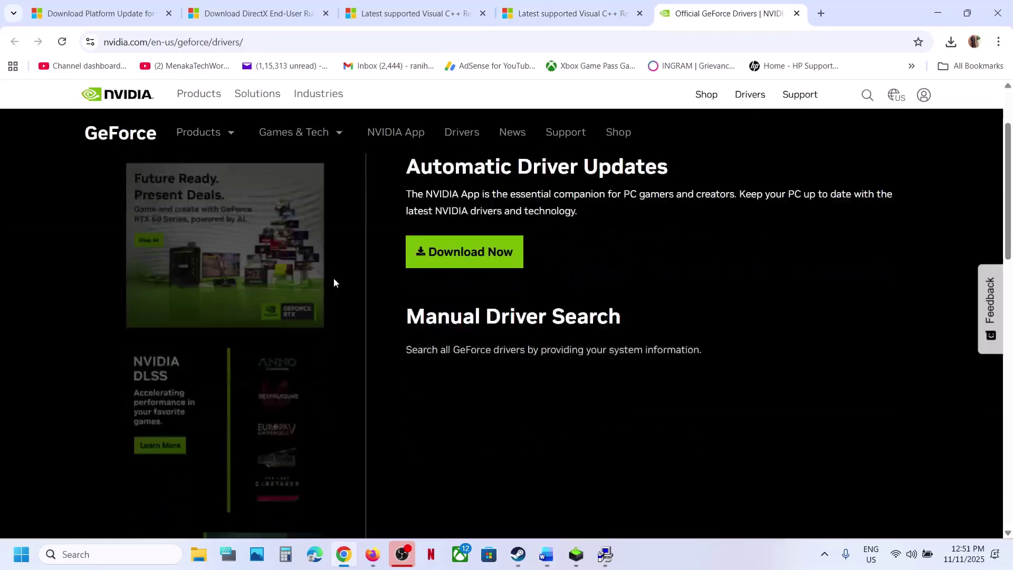
pyautogui.scroll(-3, 333, 283)
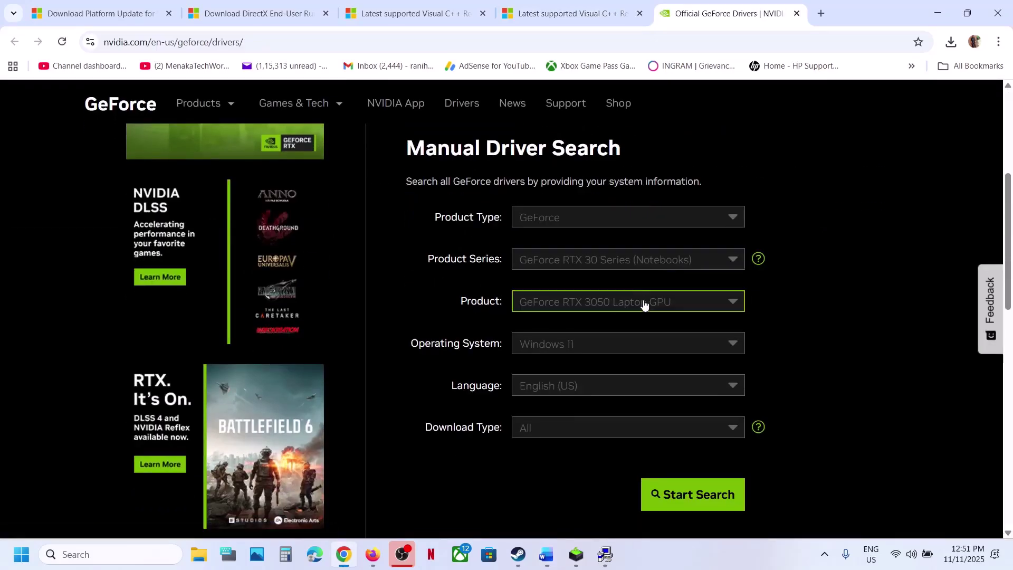
pyautogui.click(683, 493)
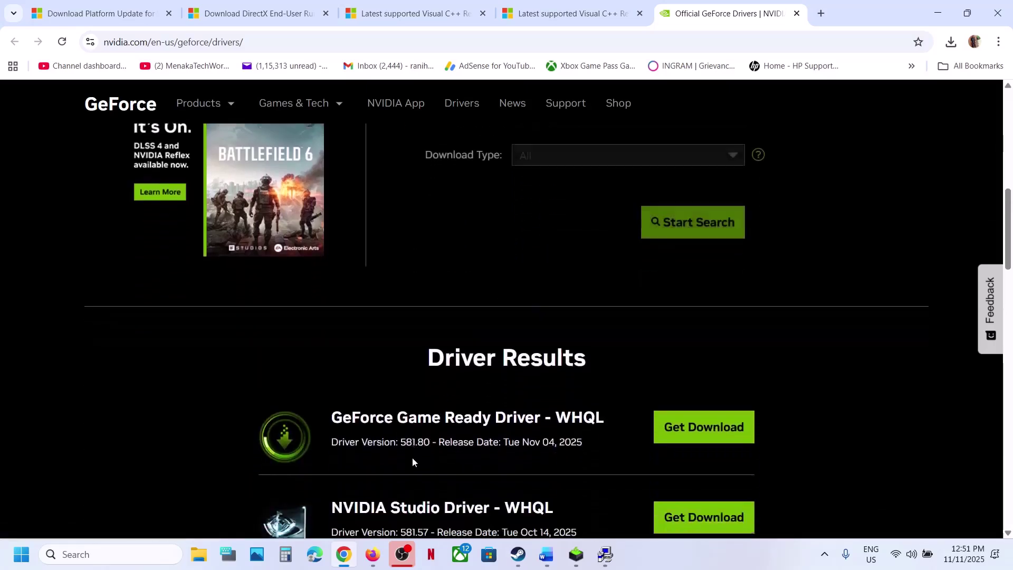
pyautogui.scroll(-2, 413, 457)
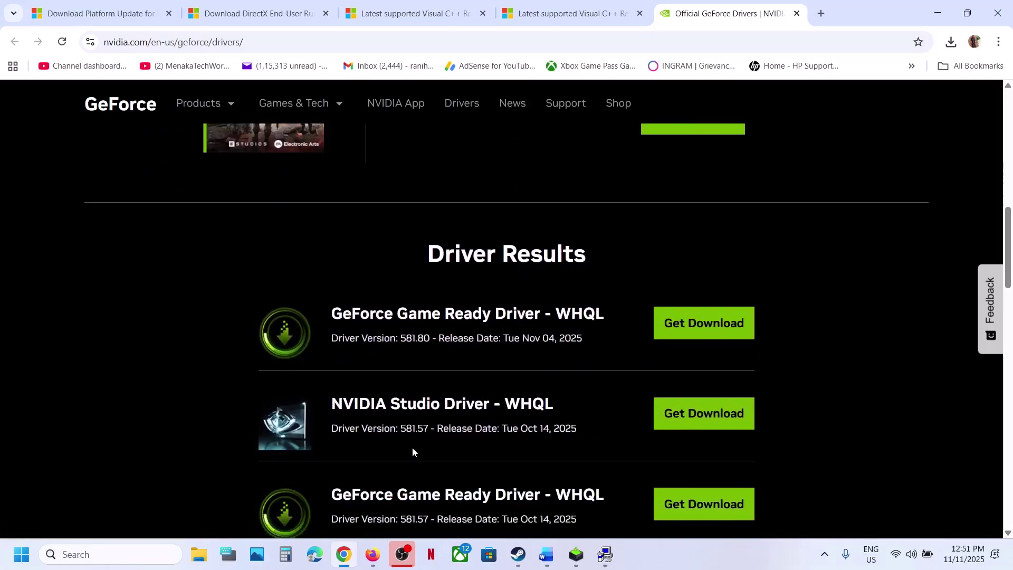
pyautogui.click(692, 333)
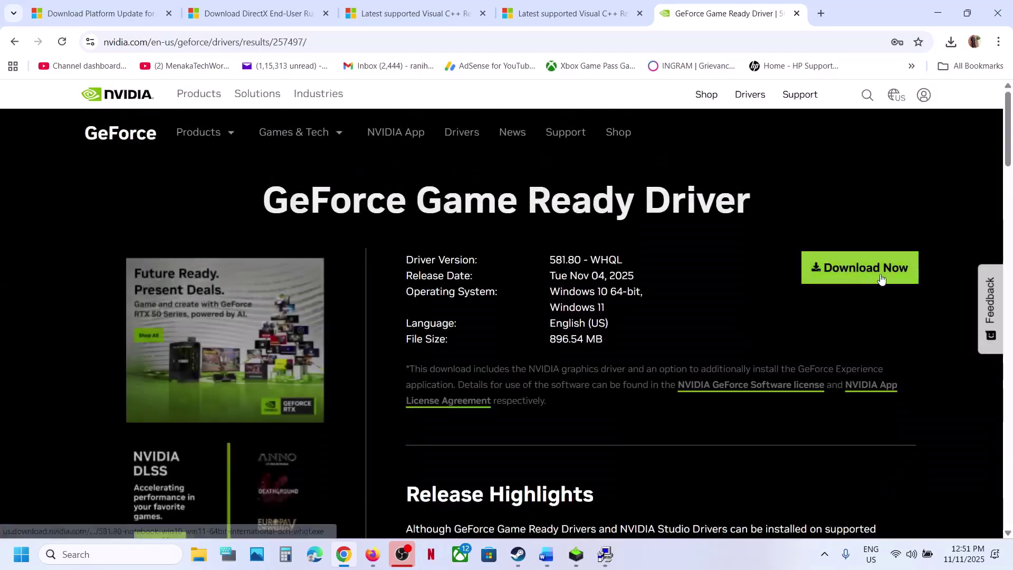
# Step: Start downloading GeForce Game Ready Driver 581.80 and check the browser's recent downloads
pyautogui.click(880, 274)
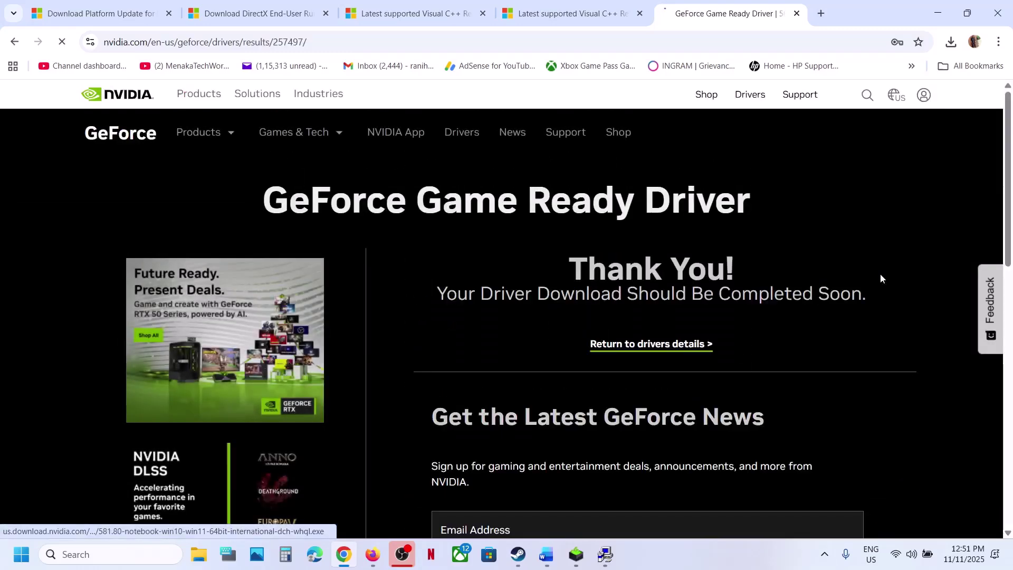
pyautogui.click(952, 38)
pyautogui.click(717, 232)
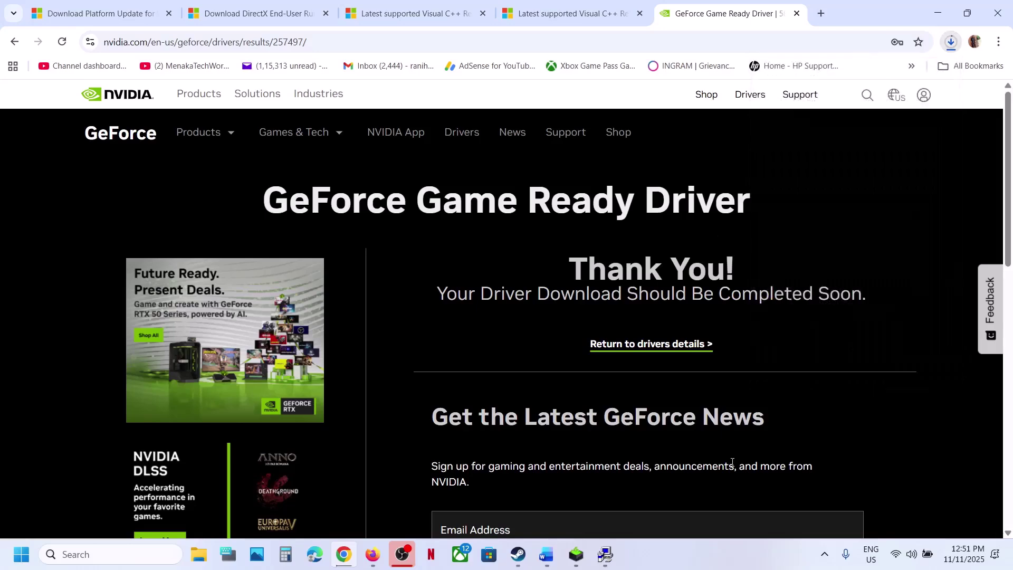
# Step: In the NVIDIA installer, accept the graphics driver and NVIDIA App license, choose Custom (Advanced), and enable a clean installation
pyautogui.click(570, 563)
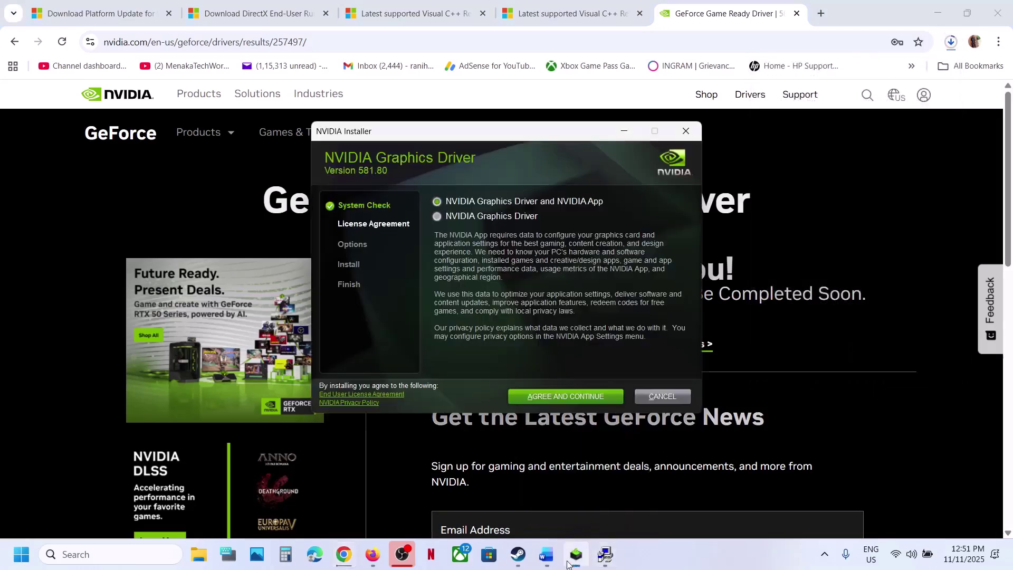
pyautogui.click(562, 398)
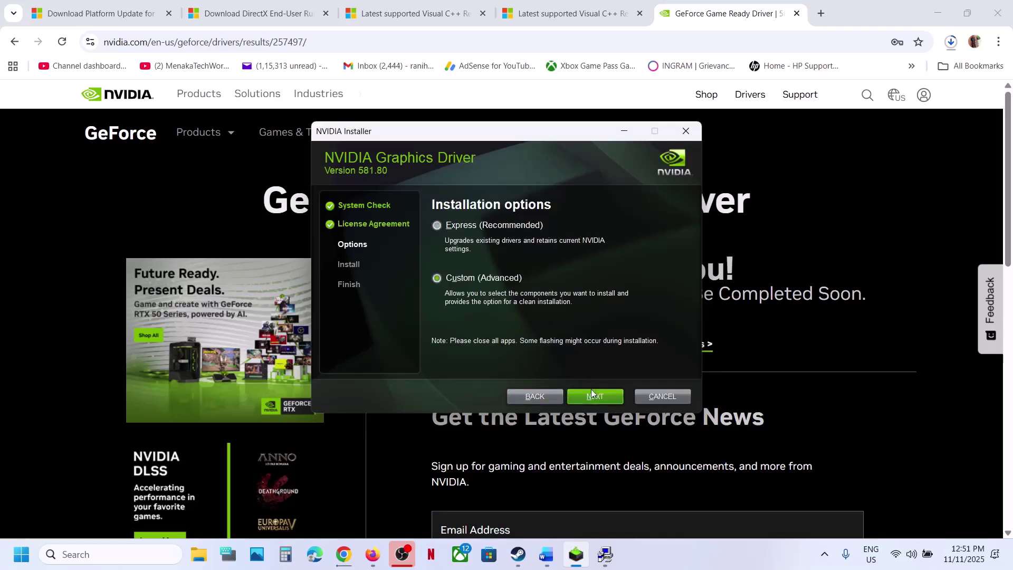
pyautogui.click(592, 397)
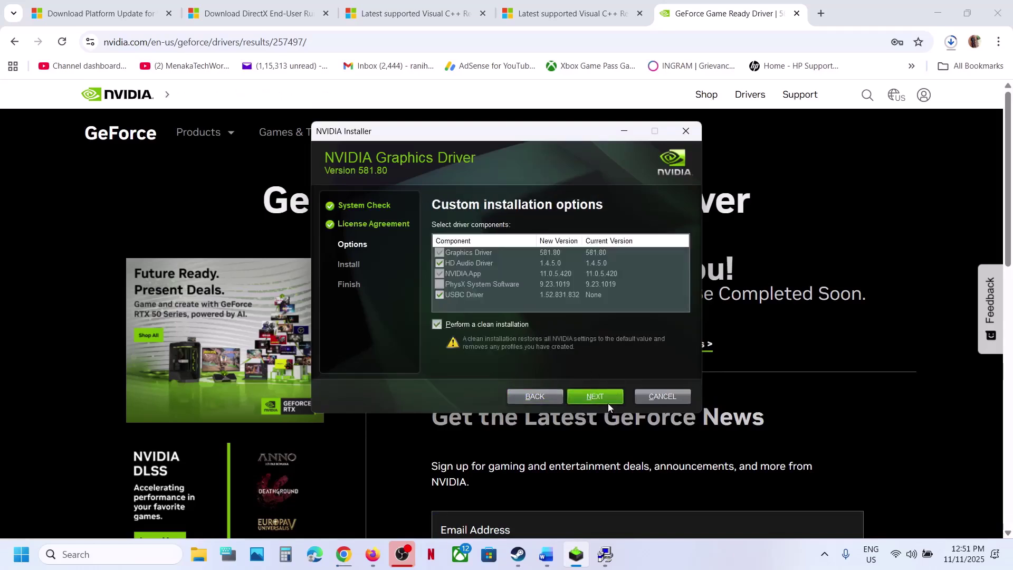
# Step: Show the Restart option among the Windows power choices
pyautogui.click(21, 554)
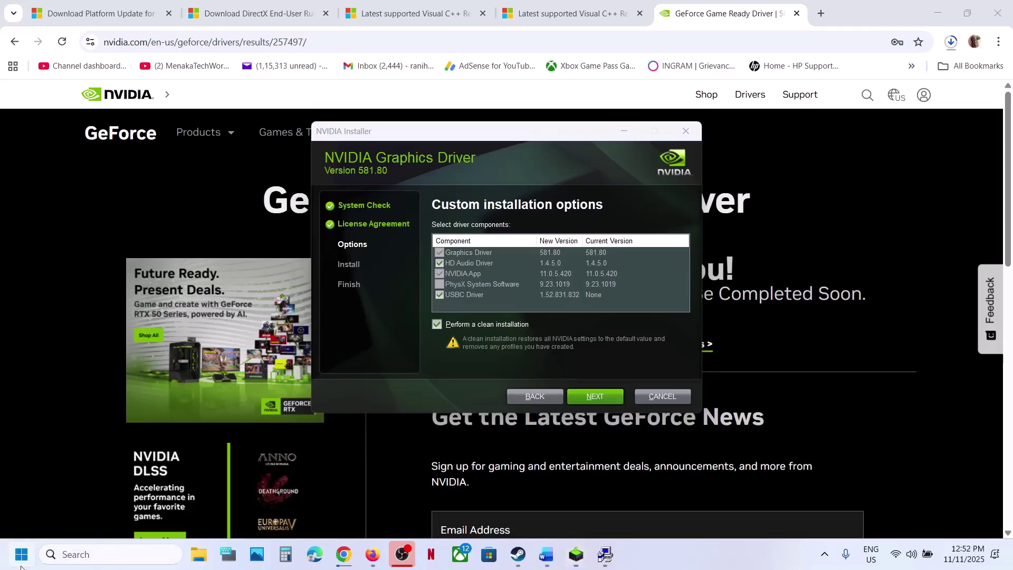
pyautogui.click(383, 508)
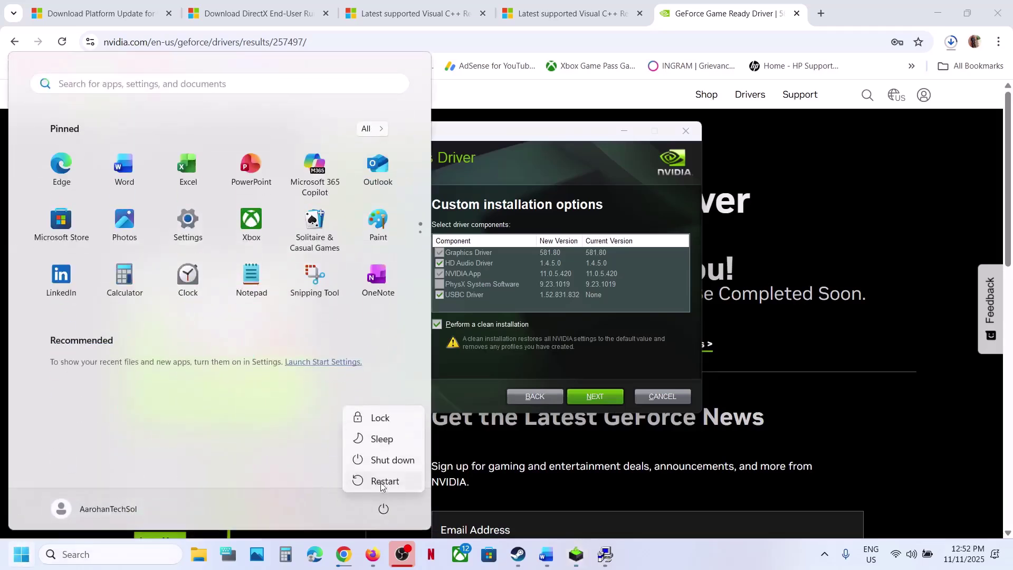
pyautogui.click(519, 564)
# Step: Return to the Word notes and open the AMD support link from step 7
pyautogui.click(546, 556)
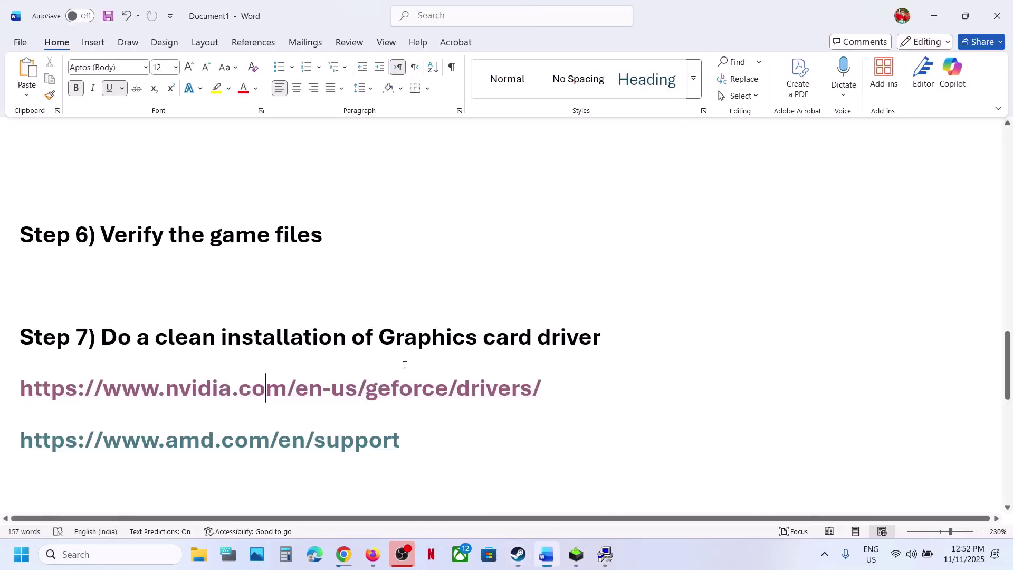
pyautogui.scroll(-3, 381, 362)
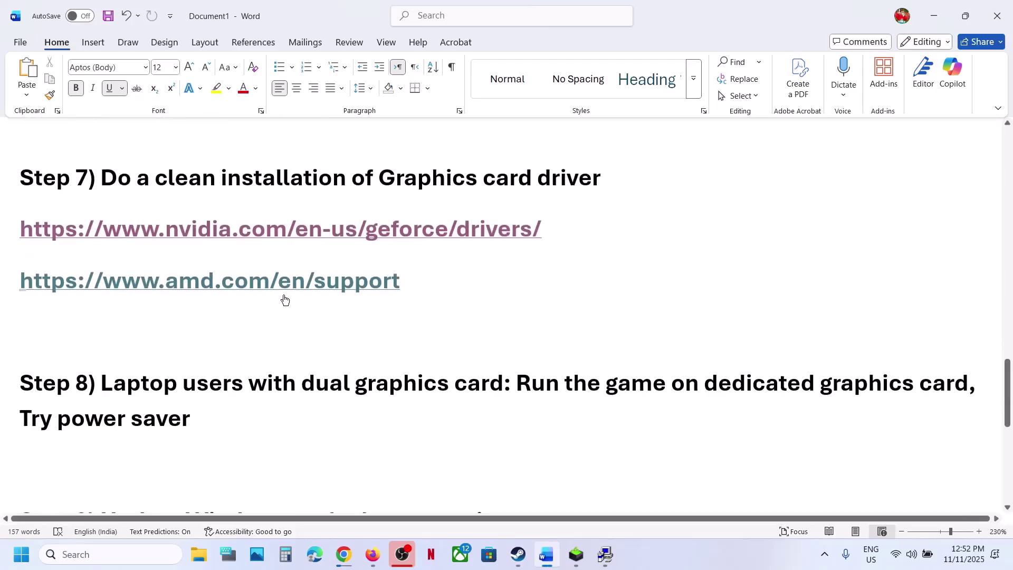
pyautogui.click(284, 296)
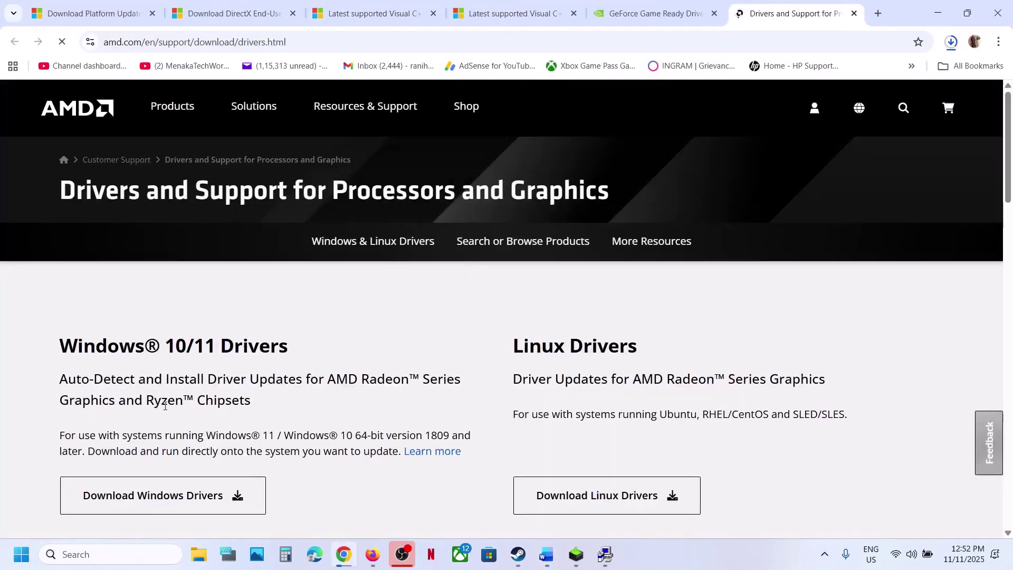
# Step: Browse AMD's Graphics products to Radeon RX, Radeon RX 9000 Series, AMD Radeon RX 9070 XT and show the Windows 11 64-bit driver downloads
pyautogui.scroll(-6, 165, 405)
pyautogui.click(128, 388)
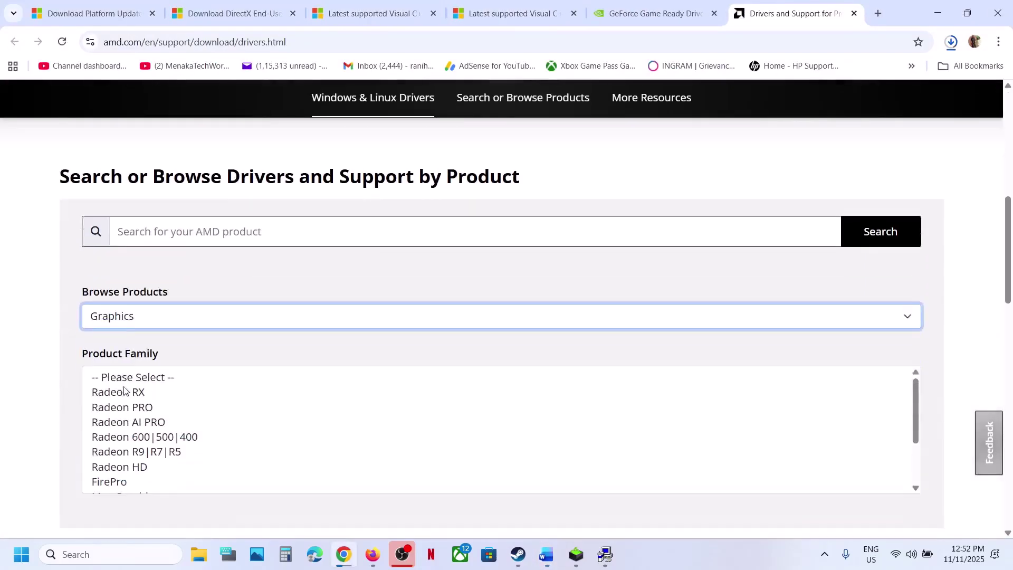
pyautogui.click(126, 362)
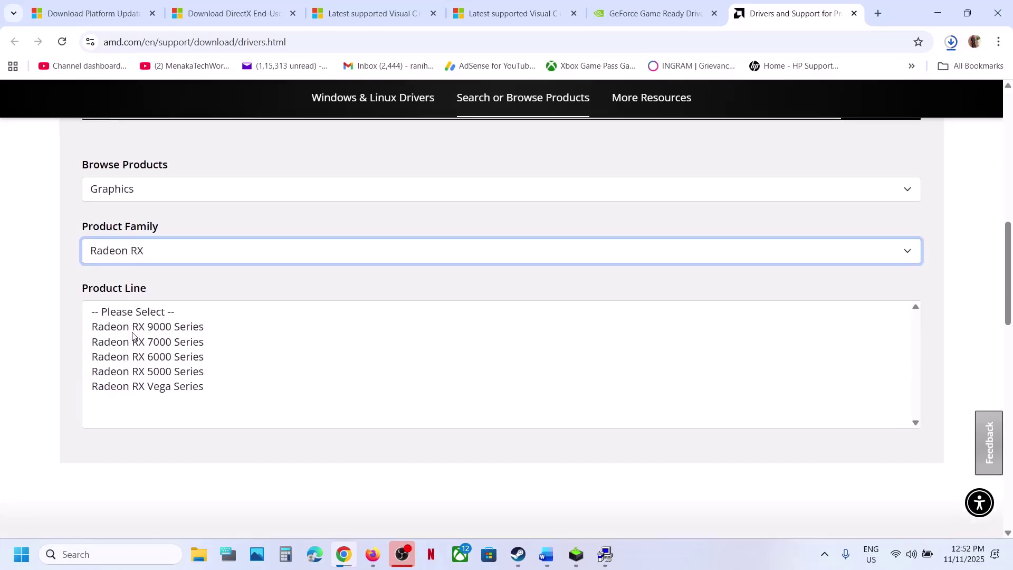
pyautogui.click(133, 332)
pyautogui.click(137, 301)
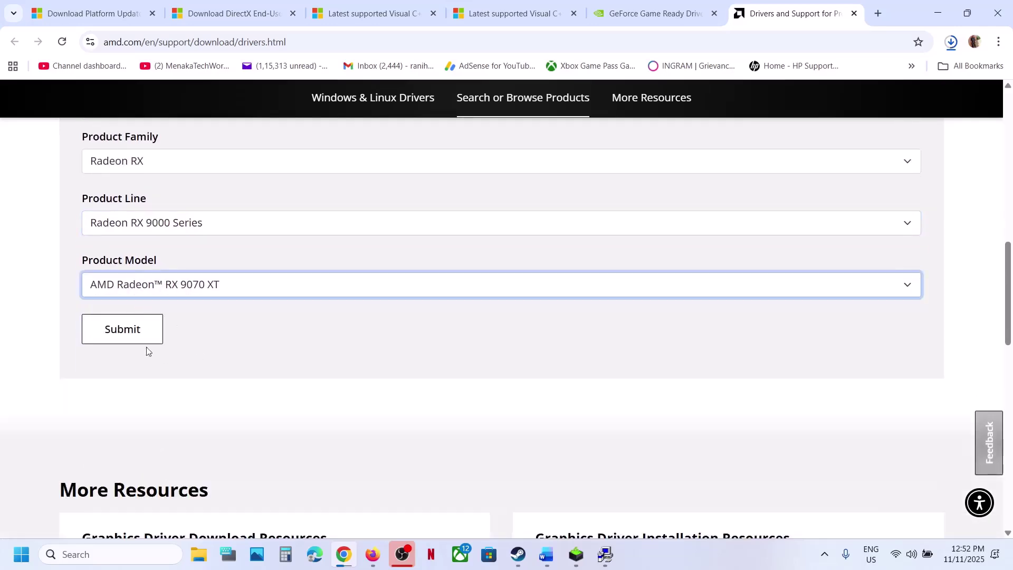
pyautogui.click(113, 332)
pyautogui.click(205, 362)
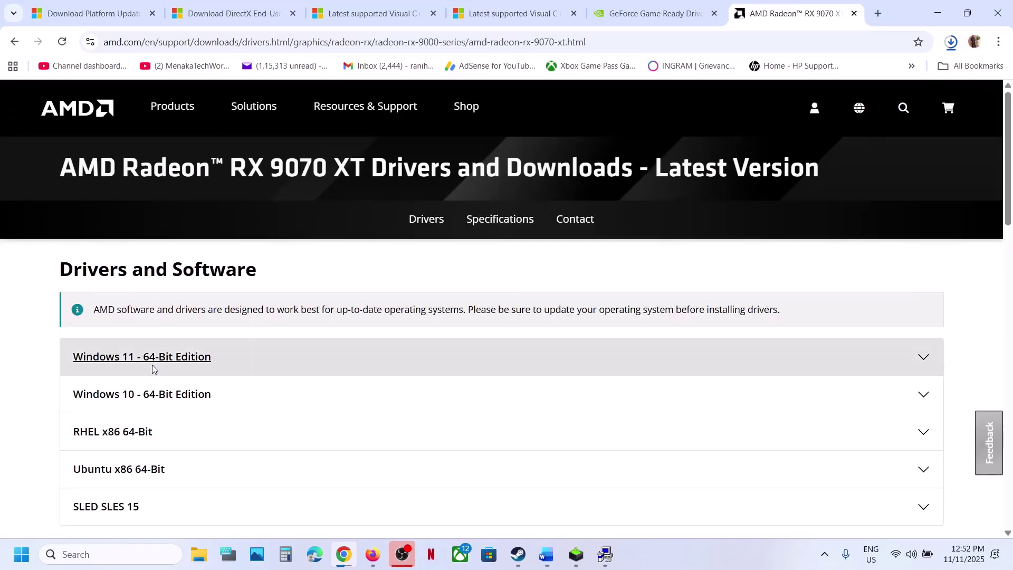
pyautogui.scroll(-3, 153, 369)
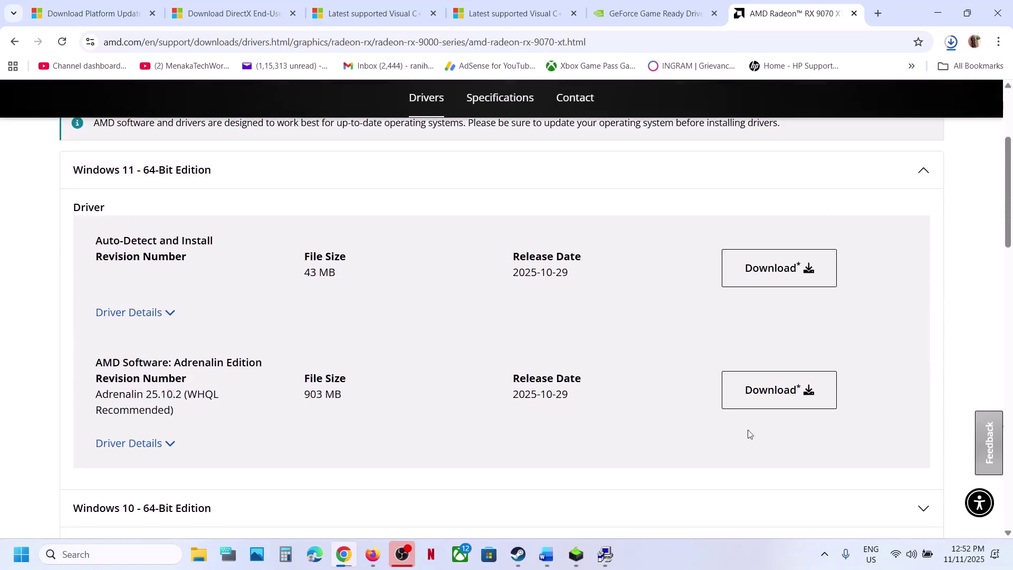
# Step: Copy the word "graphics" from step 8 of the Word notes, search Windows for it, and open Graphics settings
pyautogui.click(546, 567)
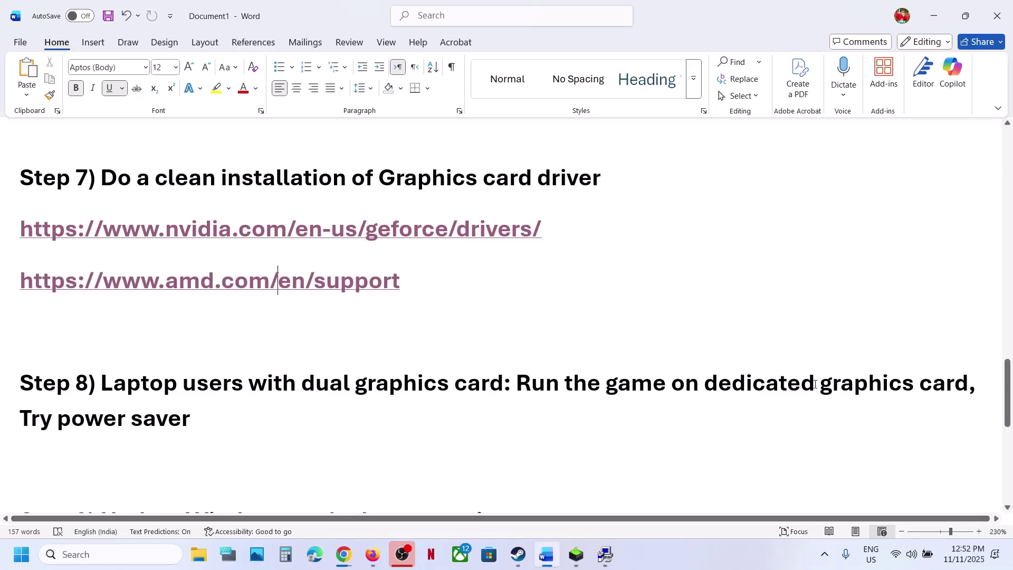
pyautogui.doubleClick(851, 384)
pyautogui.hotkey('ctrl', 'c')
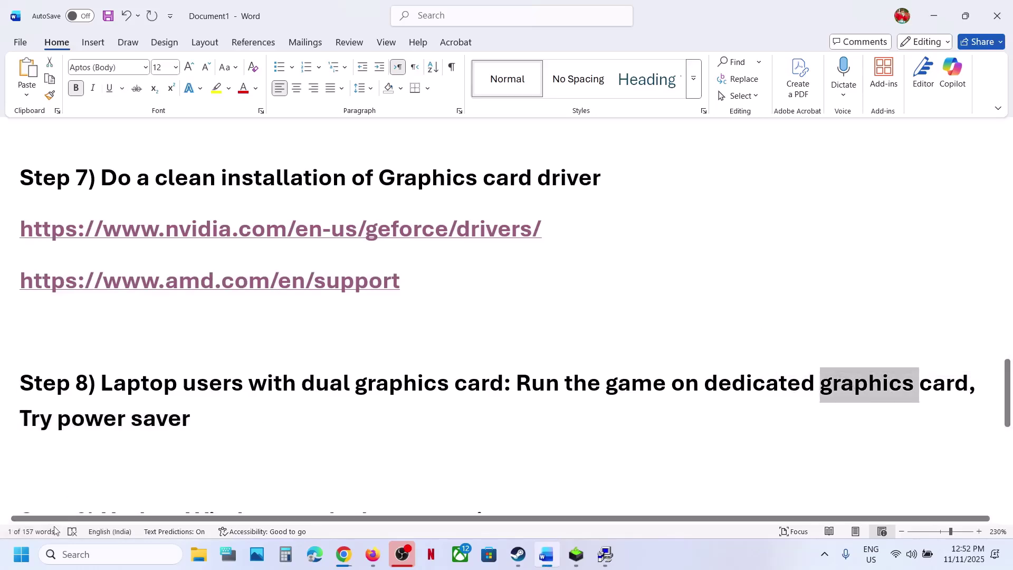
pyautogui.click(22, 556)
pyautogui.hotkey('ctrl', 'v')
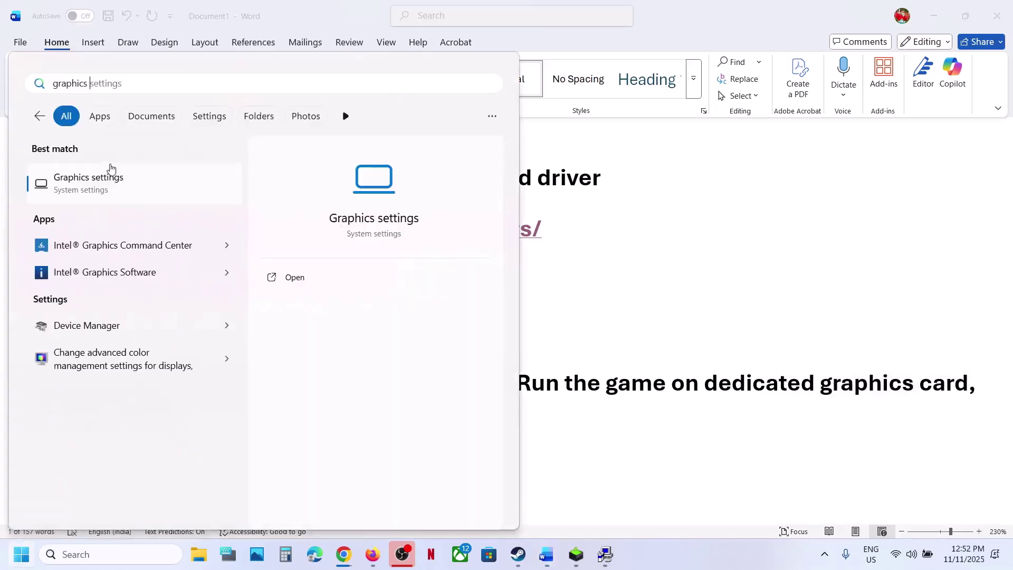
pyautogui.click(107, 177)
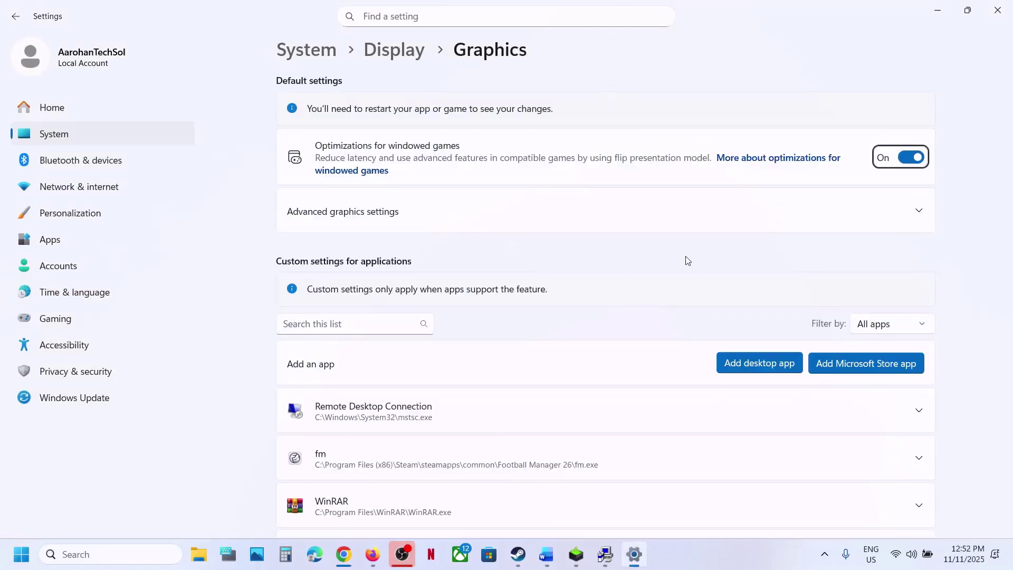
# Step: Add the dota2 application from steamapps\common\dota 2 beta\game\bin\win64 as a desktop app to the custom graphics settings
pyautogui.click(769, 365)
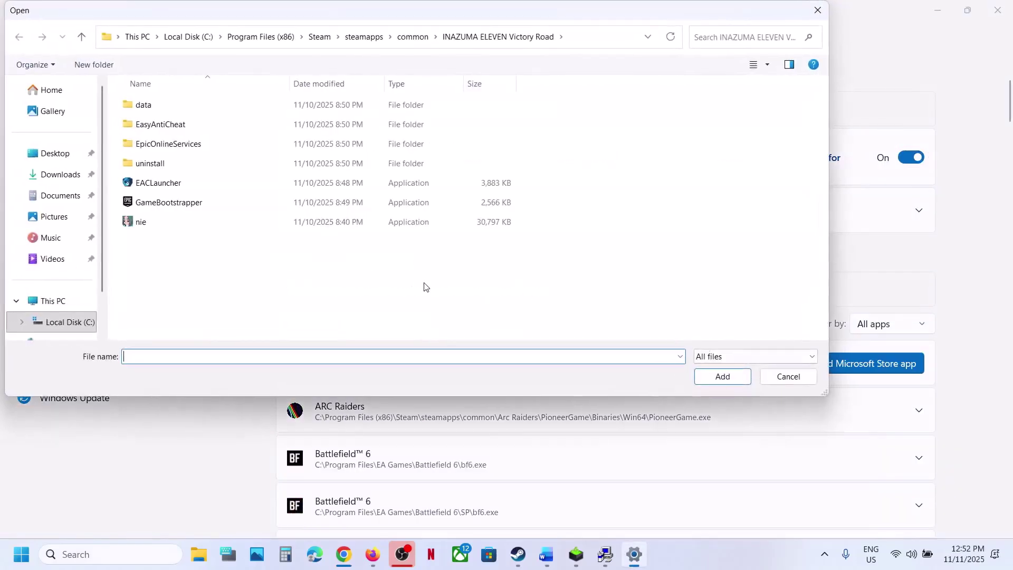
pyautogui.click(417, 37)
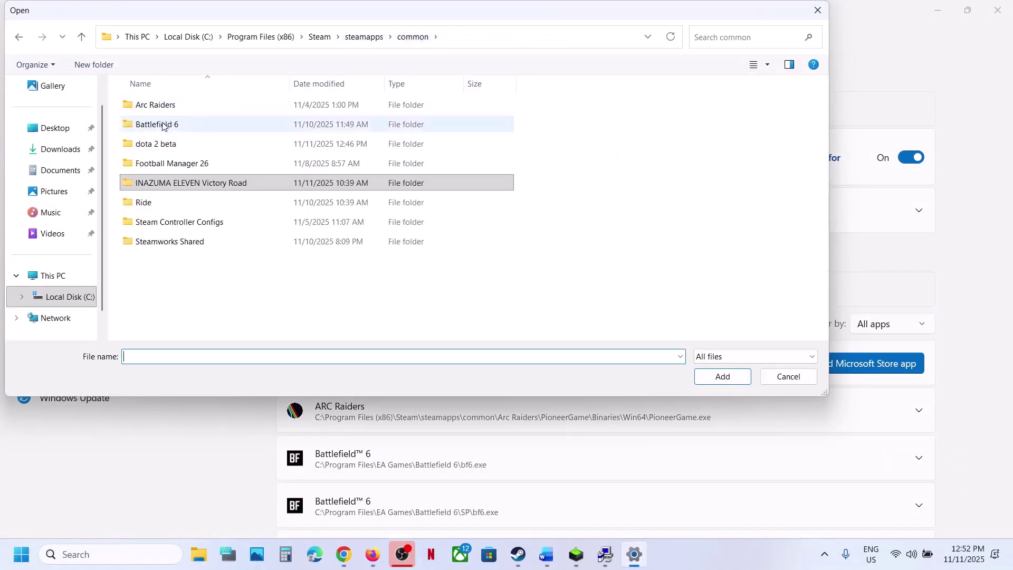
pyautogui.doubleClick(159, 145)
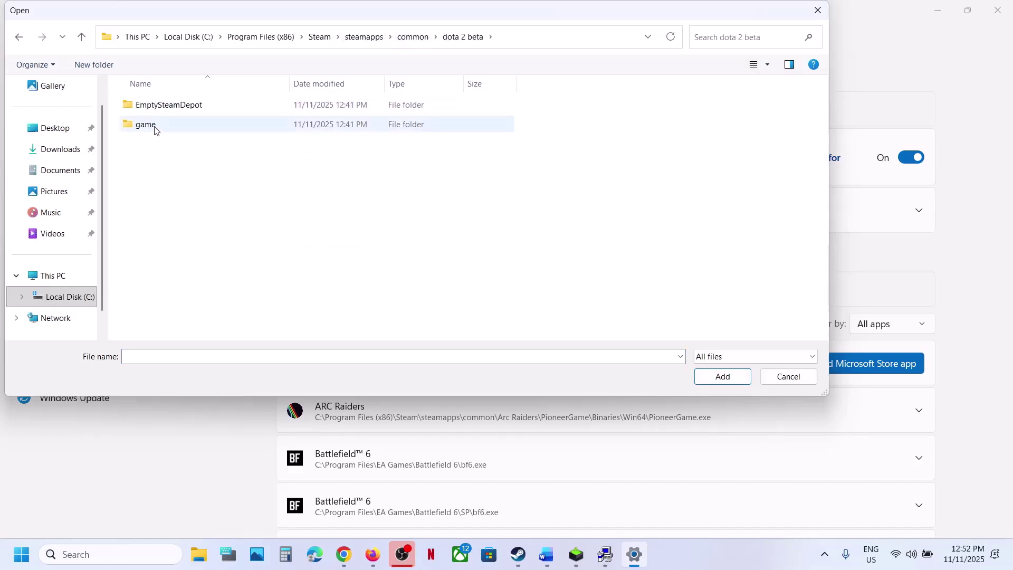
pyautogui.doubleClick(154, 129)
pyautogui.doubleClick(157, 105)
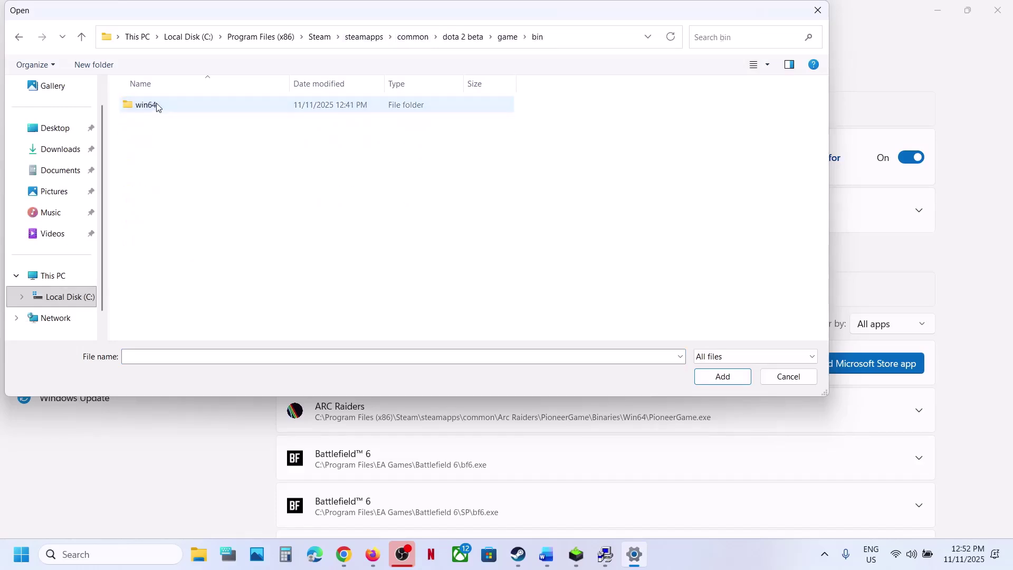
pyautogui.doubleClick(156, 104)
pyautogui.click(159, 142)
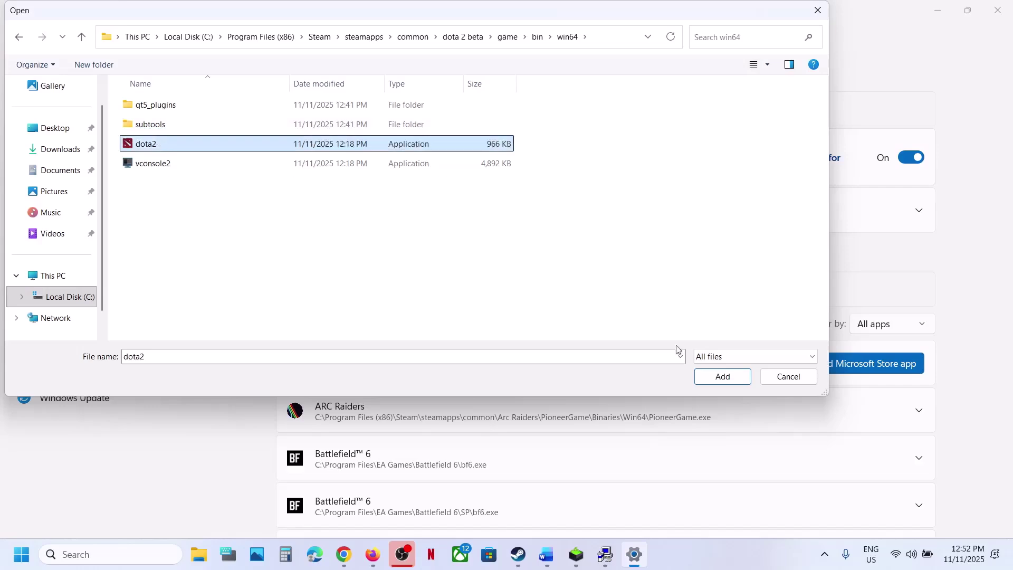
pyautogui.click(721, 384)
# Step: Find dota2 in the app list and set its GPU preference to High Performance (NVIDIA GeForce RTX 3050 Laptop GPU)
pyautogui.scroll(-10, 455, 466)
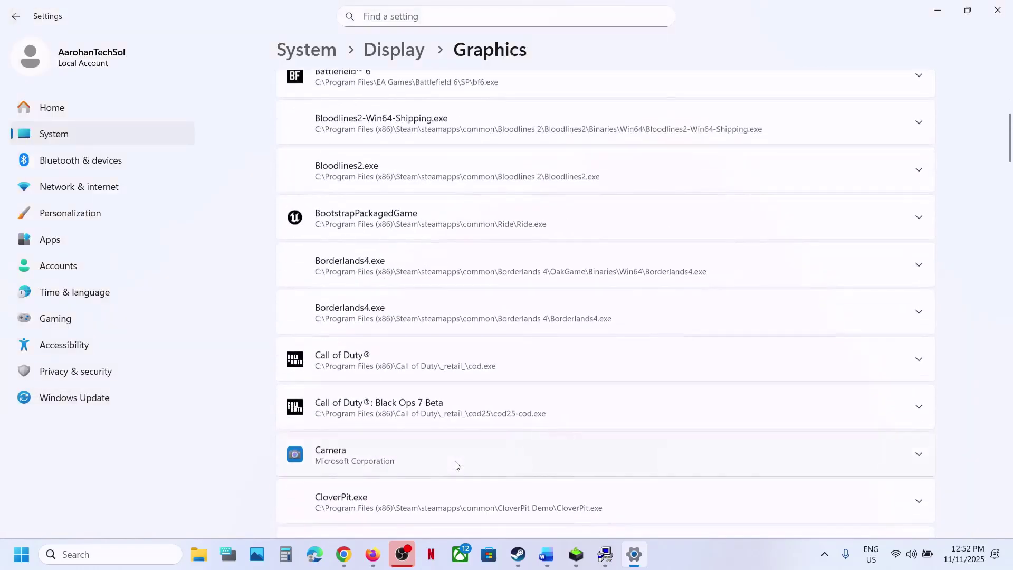
pyautogui.scroll(-10, 457, 466)
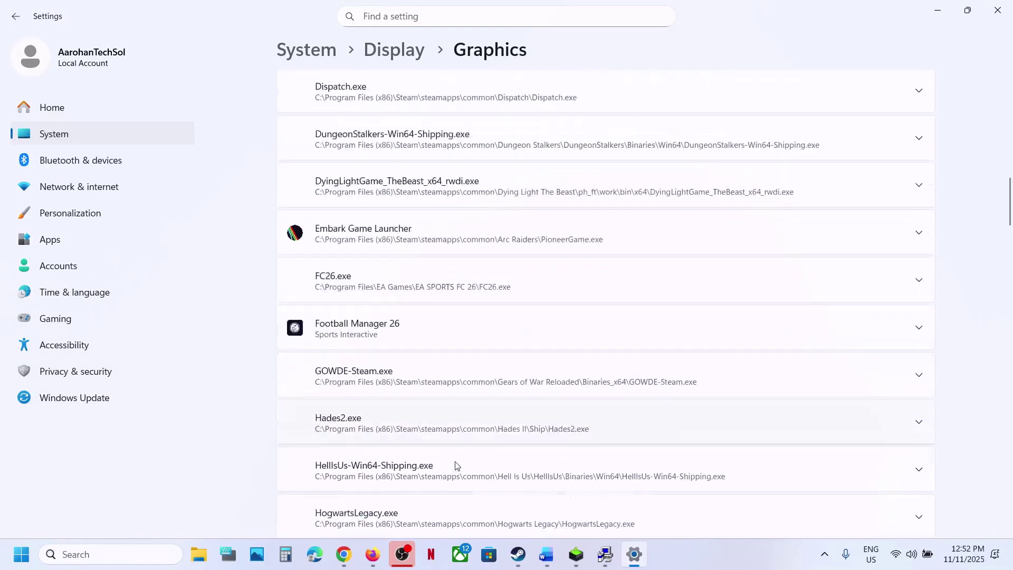
pyautogui.scroll(10, 457, 465)
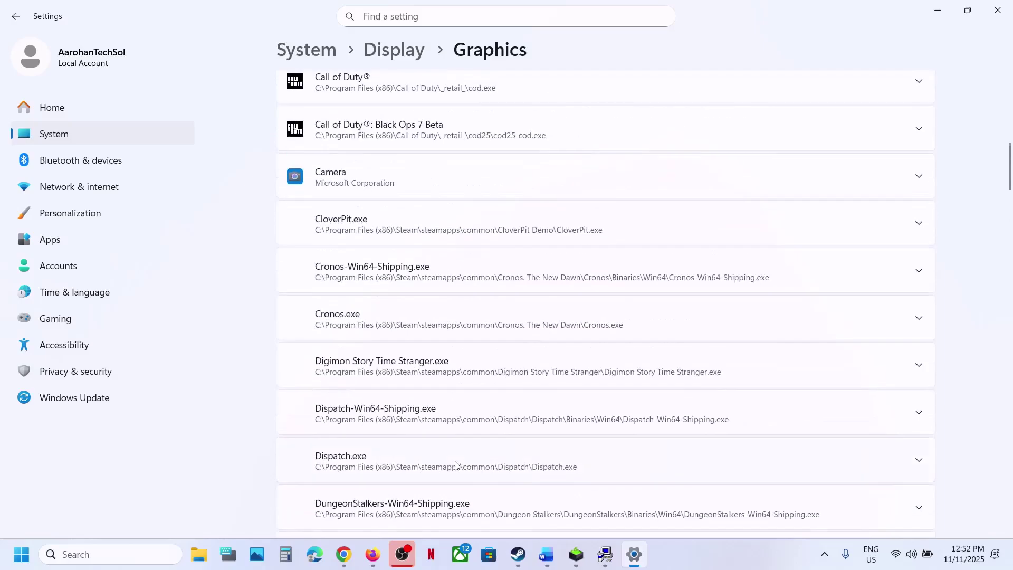
pyautogui.scroll(-7, 457, 465)
pyautogui.scroll(-12, 457, 465)
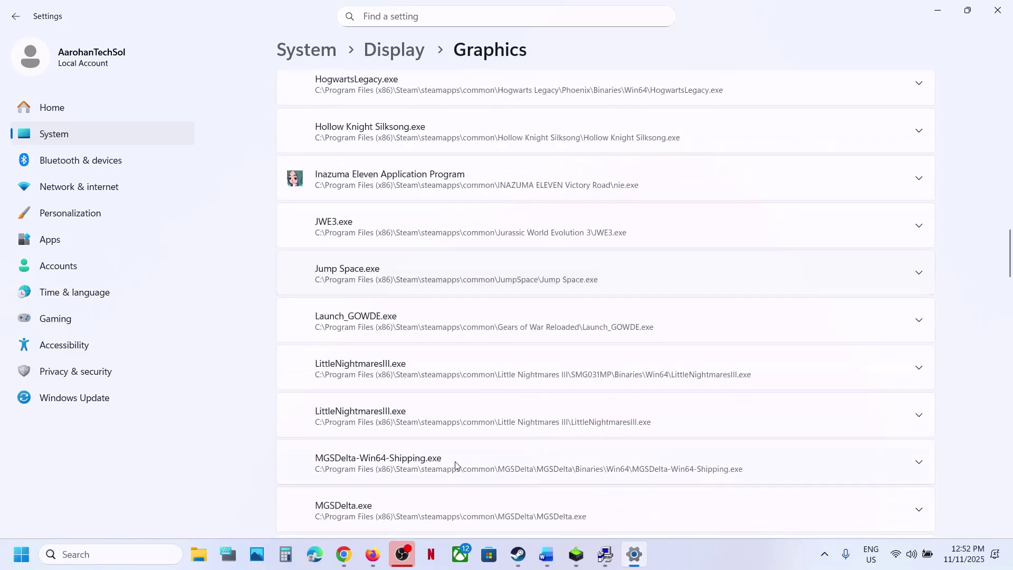
pyautogui.scroll(-15, 455, 463)
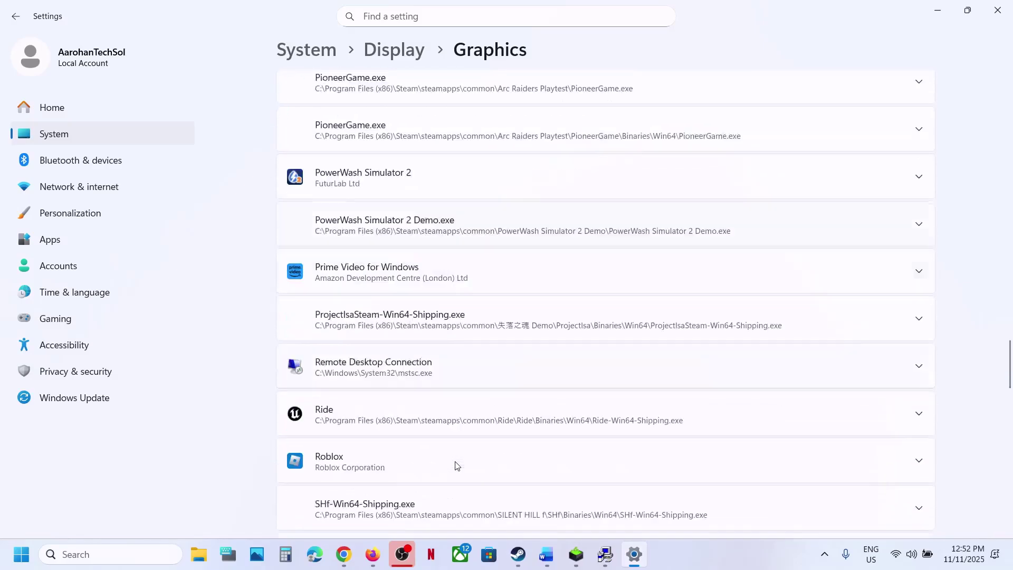
pyautogui.scroll(-14, 457, 465)
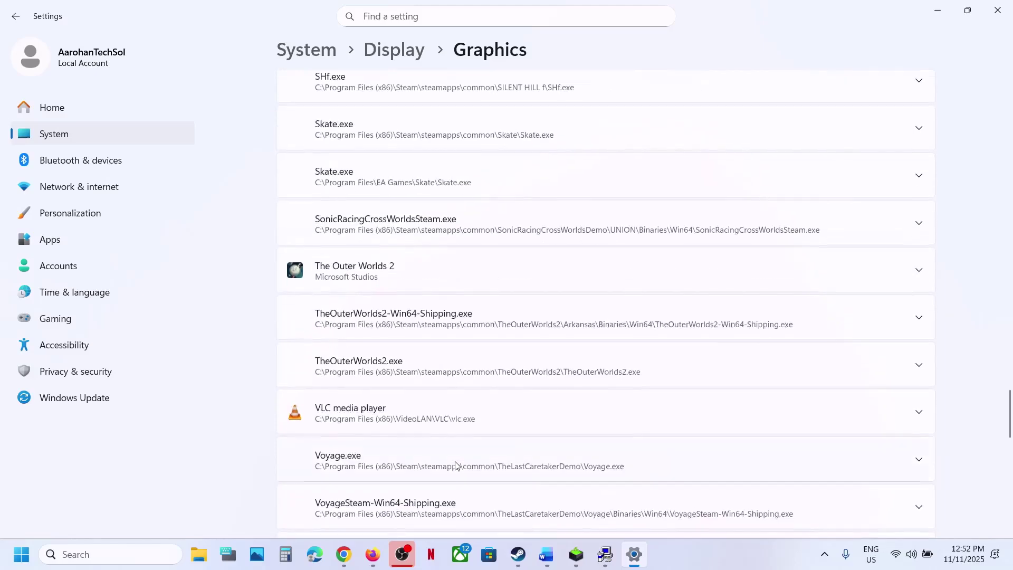
pyautogui.scroll(-6, 457, 465)
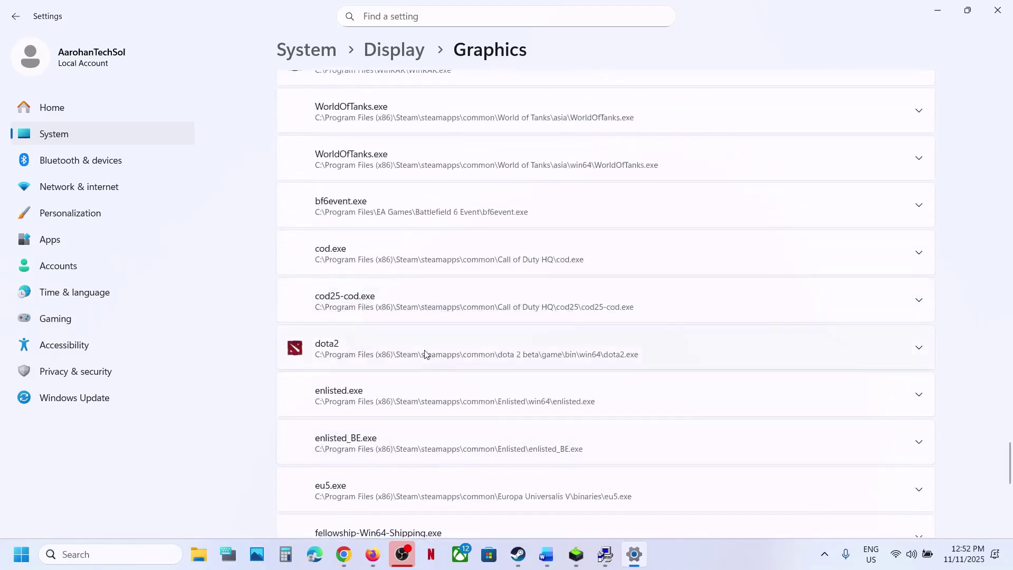
pyautogui.click(425, 353)
pyautogui.scroll(-1, 459, 373)
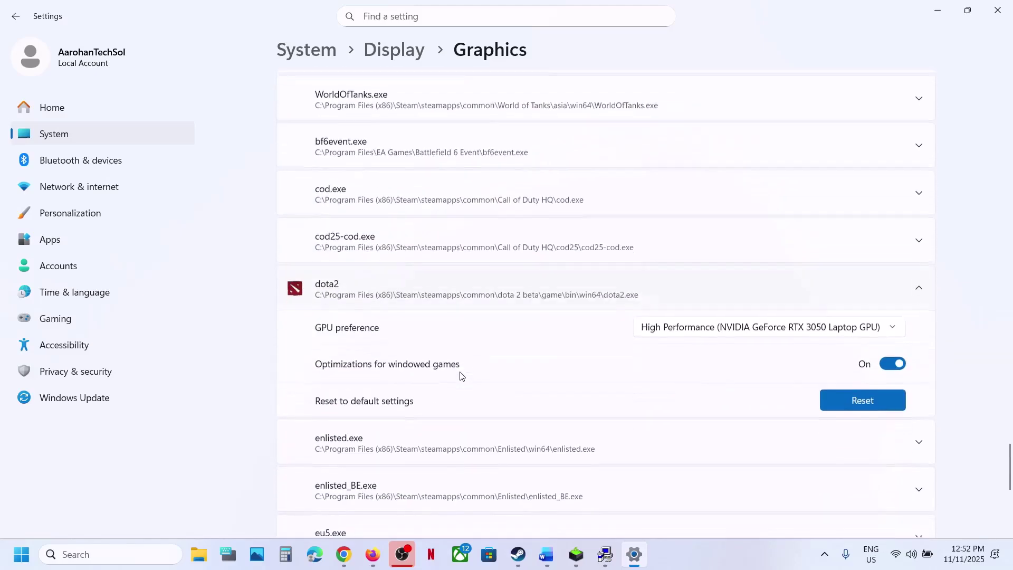
pyautogui.click(777, 325)
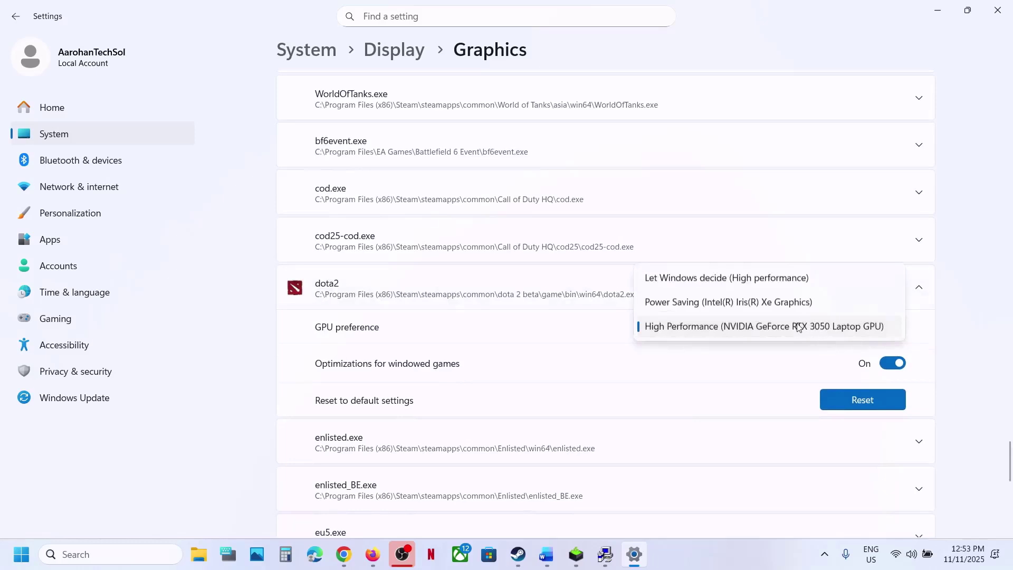
pyautogui.click(799, 326)
# Step: Close the graphics settings and highlight "Try power saver" in step 8 of the Word notes
pyautogui.click(1011, 16)
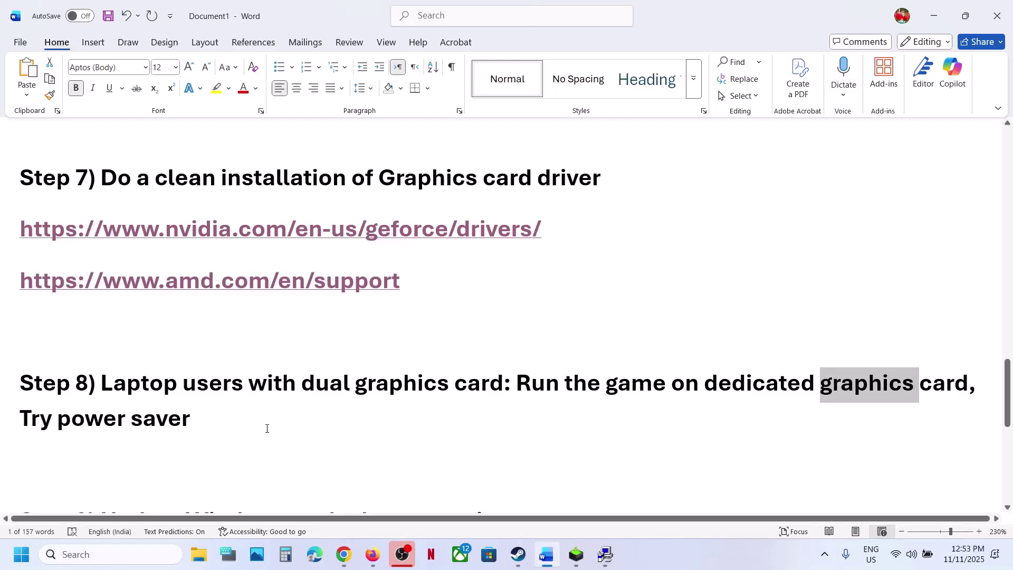
pyautogui.moveTo(36, 420); pyautogui.dragTo(188, 429)
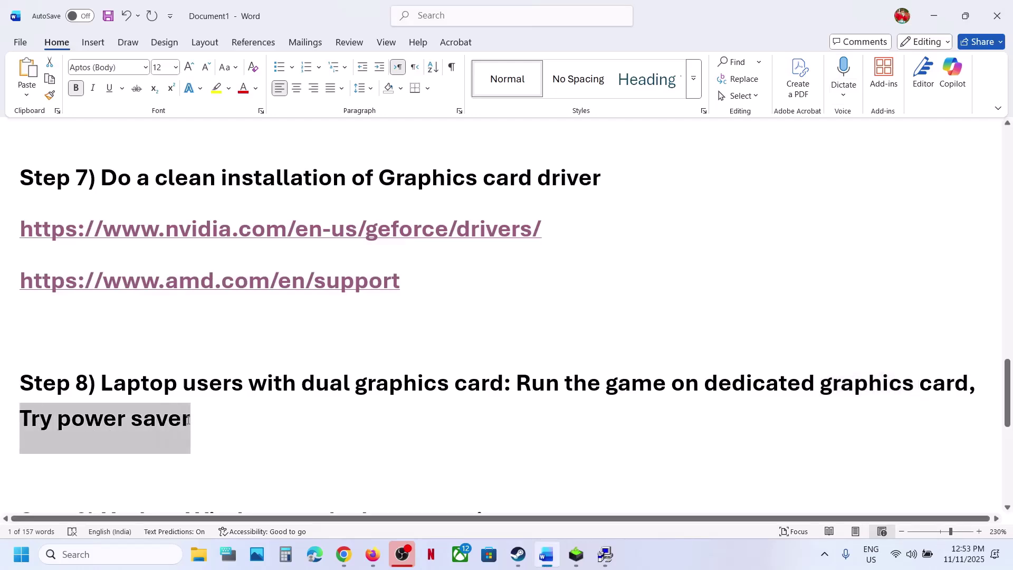
# Step: Search Windows for Control Panel, view the available power plans in Power Options under Hardware and Sound, and close the window
pyautogui.click(132, 549)
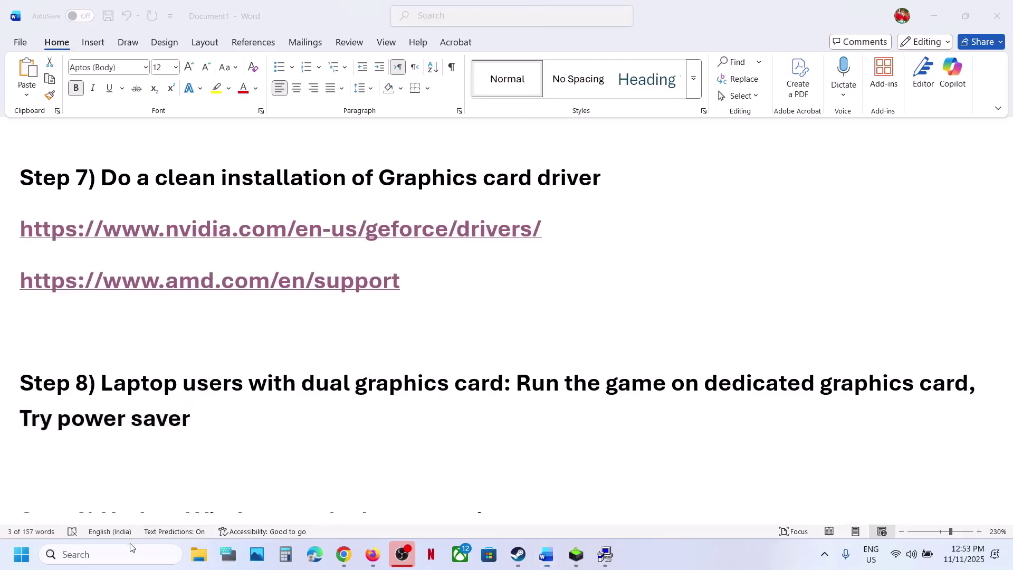
pyautogui.write('control')
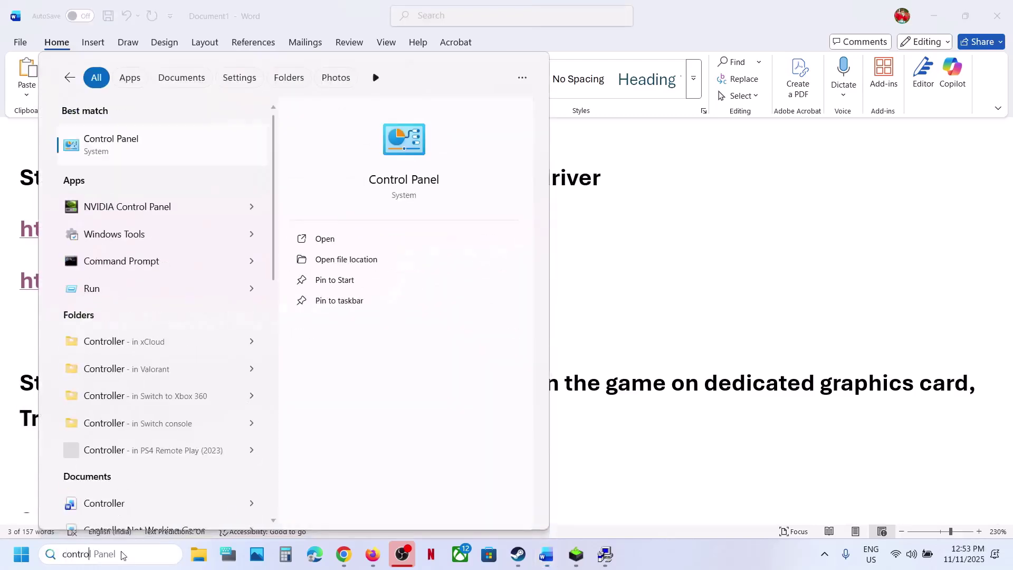
pyautogui.press('Return')
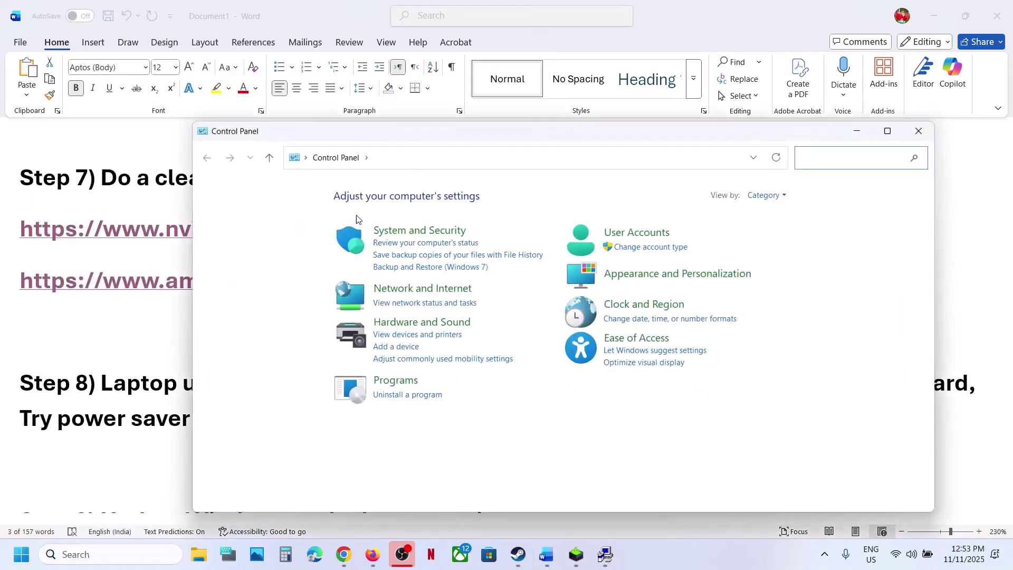
pyautogui.click(428, 320)
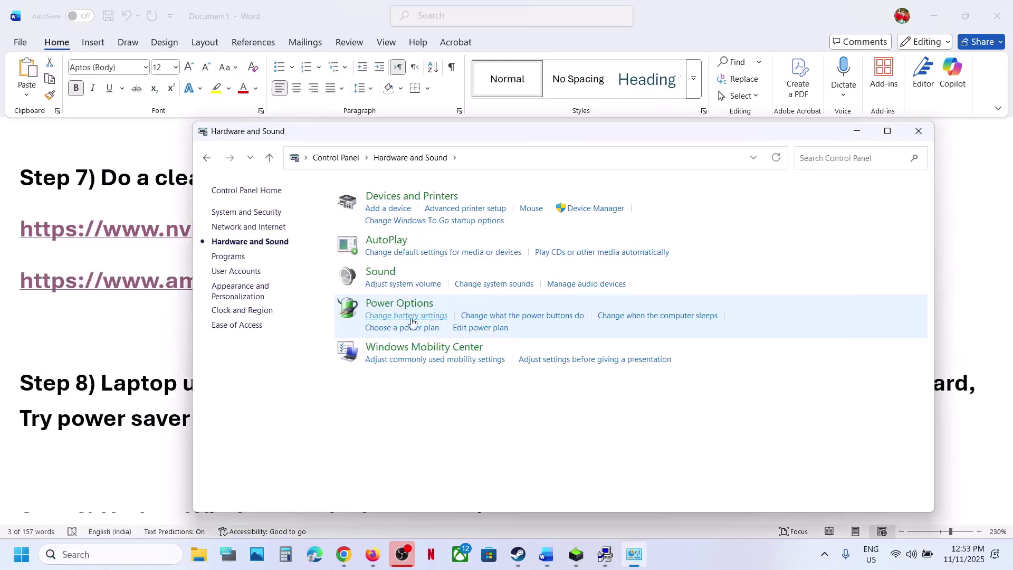
pyautogui.click(378, 306)
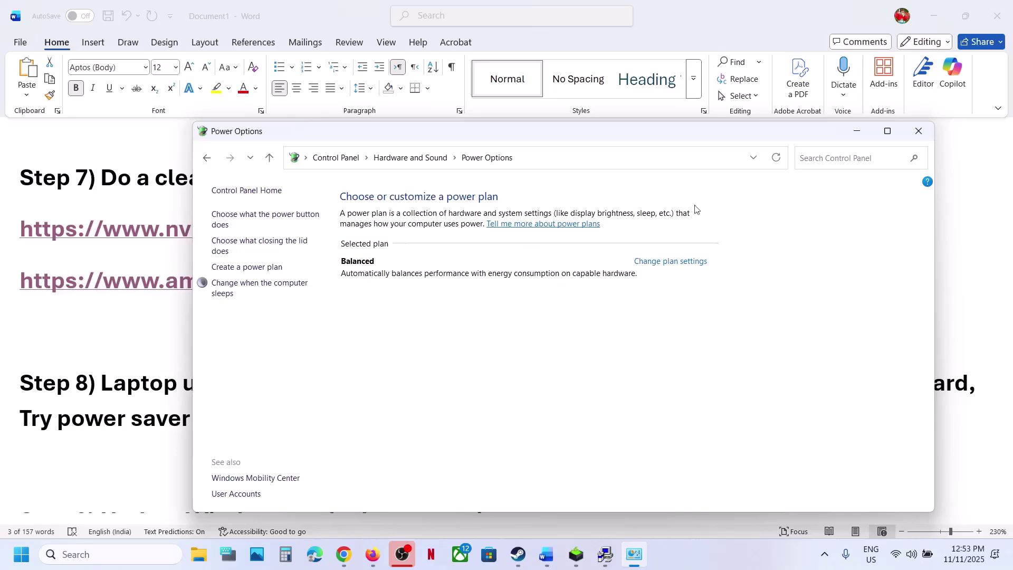
pyautogui.click(919, 131)
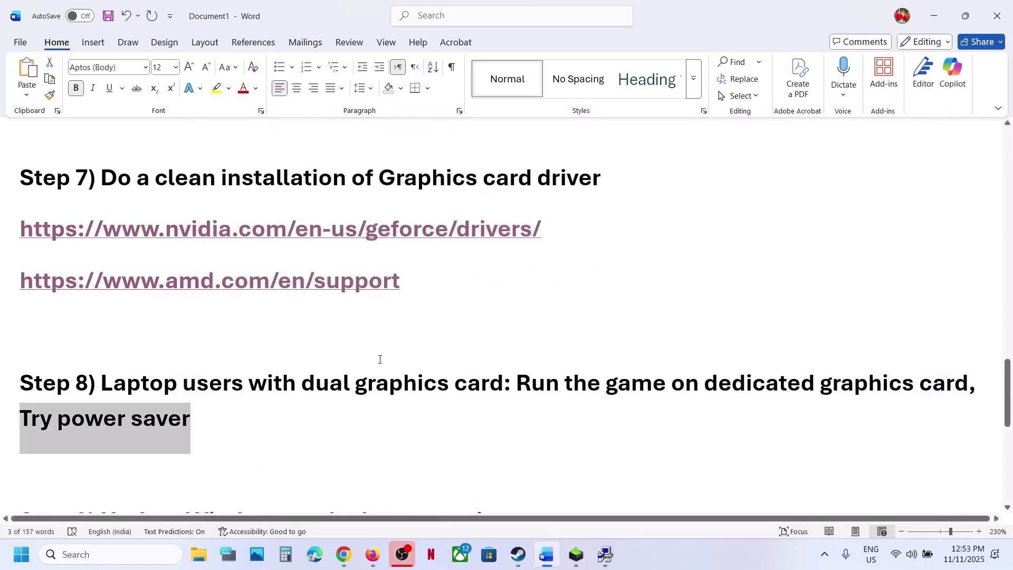
# Step: Go to step 9 of the Word notes, open Windows Update in Settings, and check for updates
pyautogui.scroll(-3, 231, 428)
pyautogui.scroll(1, 231, 428)
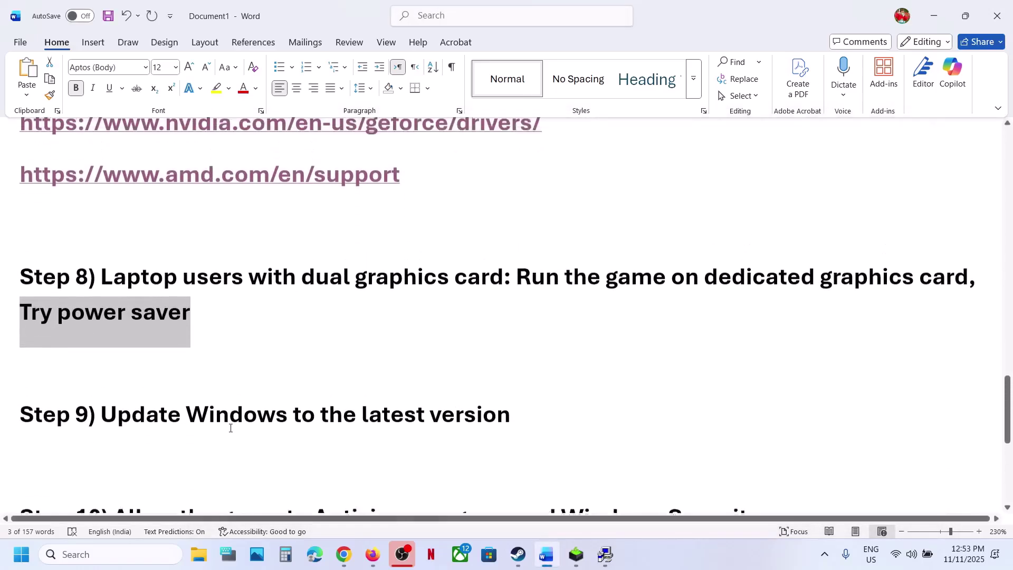
pyautogui.click(230, 428)
pyautogui.press('super+i')
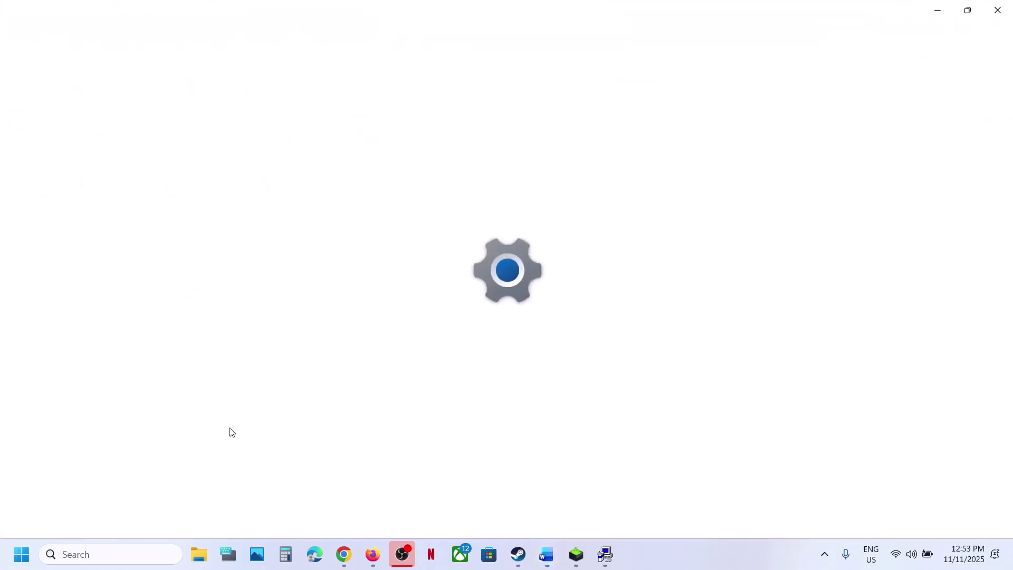
pyautogui.click(75, 398)
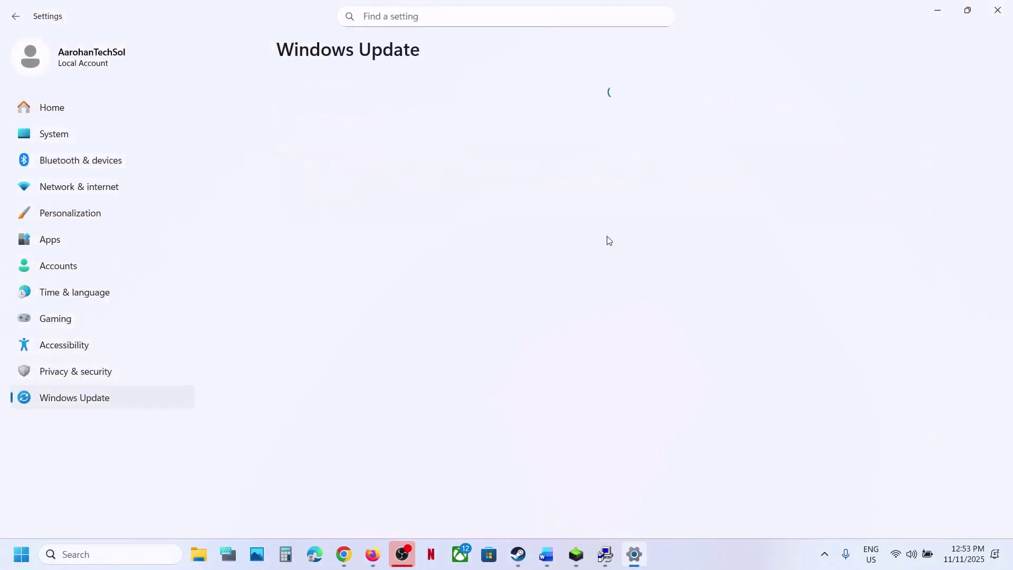
pyautogui.click(897, 121)
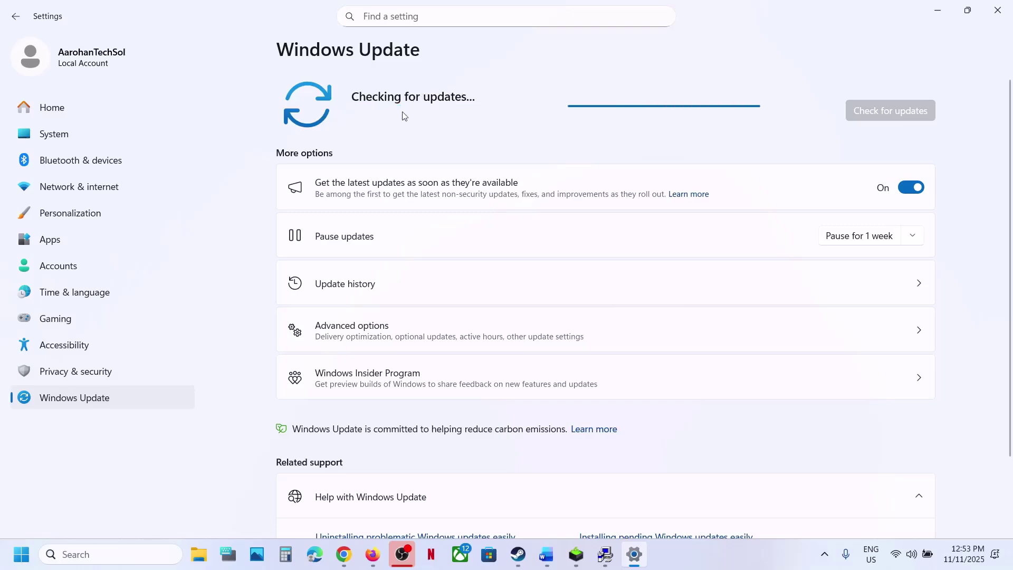
# Step: Look at the Start menu's power options for restarting the computer, and return to the Word notes for step 10
pyautogui.press('super')
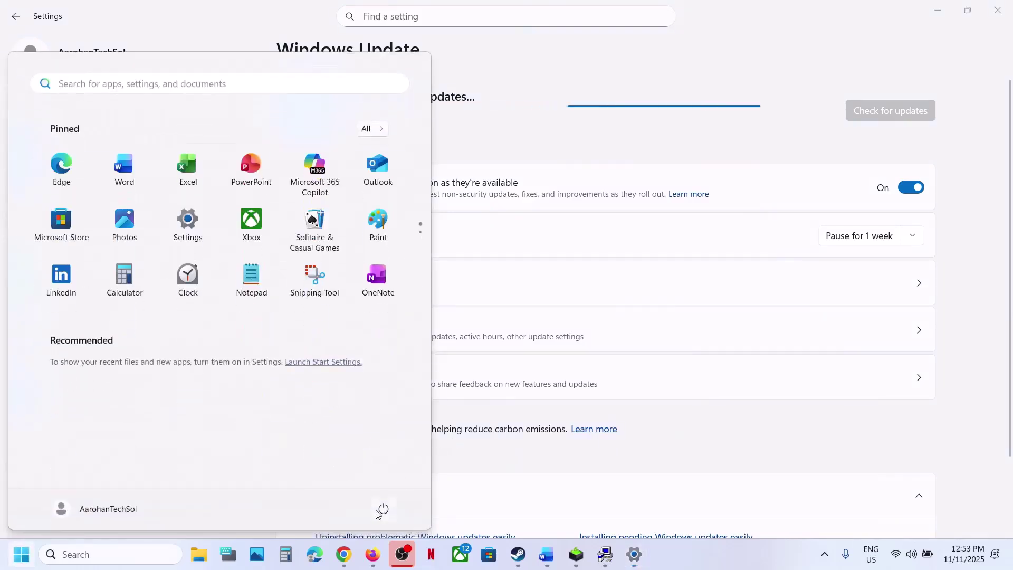
pyautogui.click(383, 509)
pyautogui.click(542, 563)
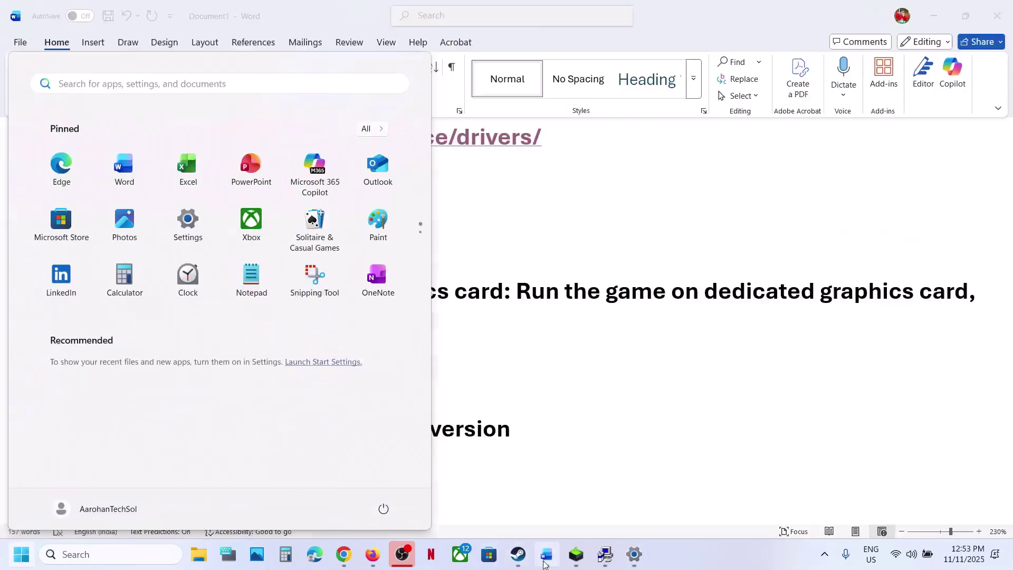
pyautogui.scroll(-2, 448, 342)
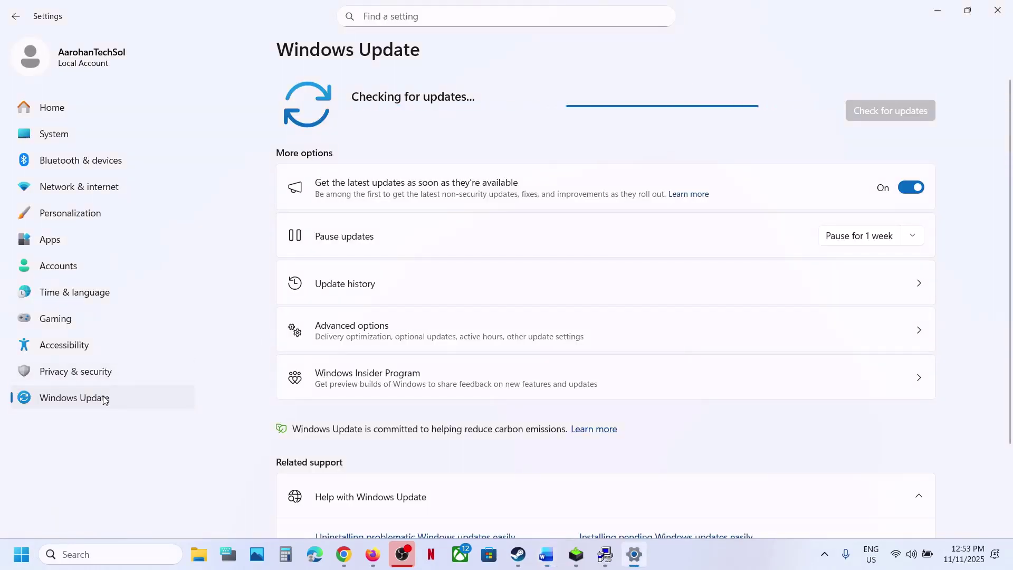
# Step: Open Windows Security's Ransomware protection settings from Privacy & security and show the apps allowed through Controlled folder access
pyautogui.click(92, 381)
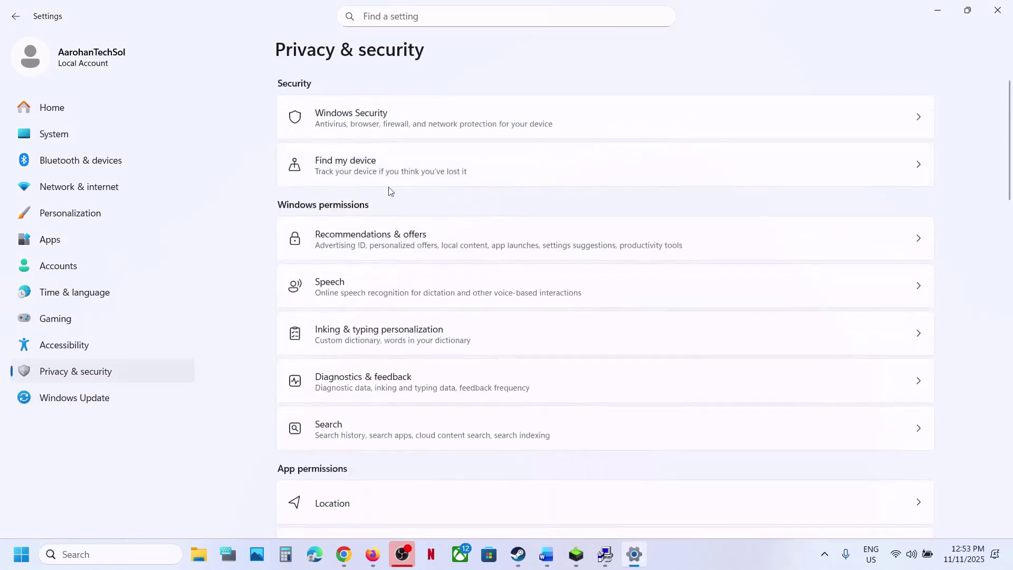
pyautogui.click(364, 116)
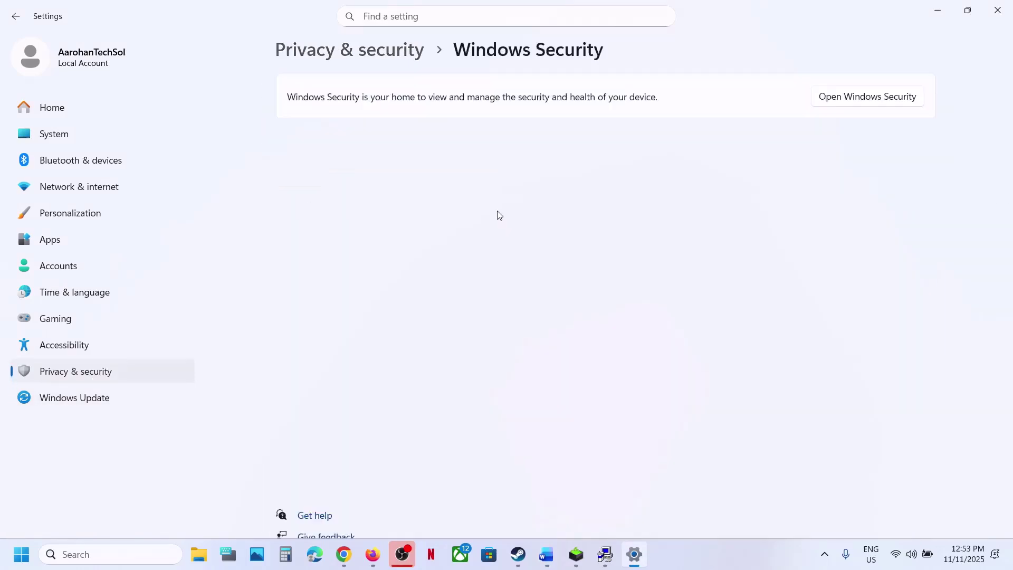
pyautogui.click(355, 196)
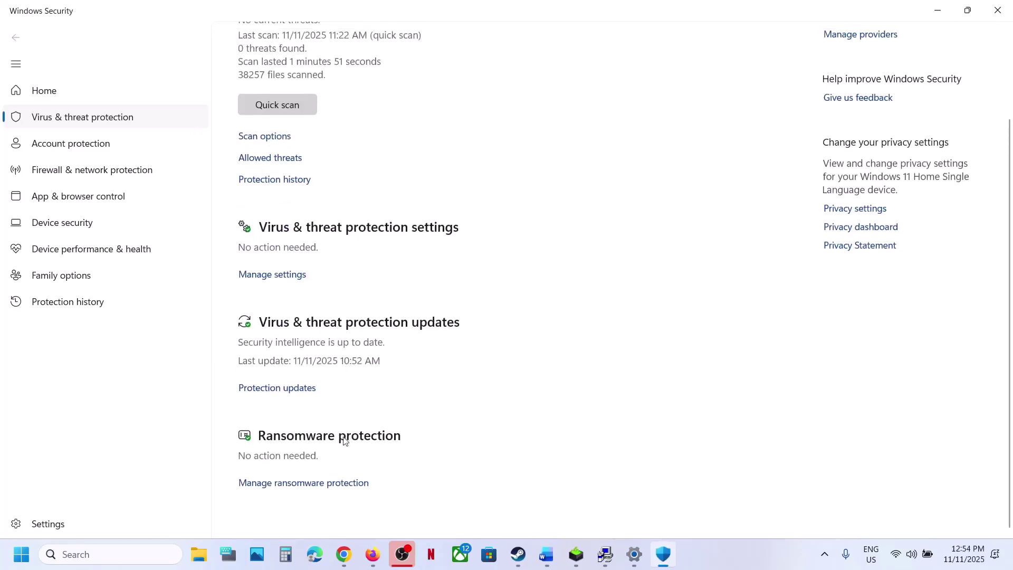
pyautogui.click(312, 483)
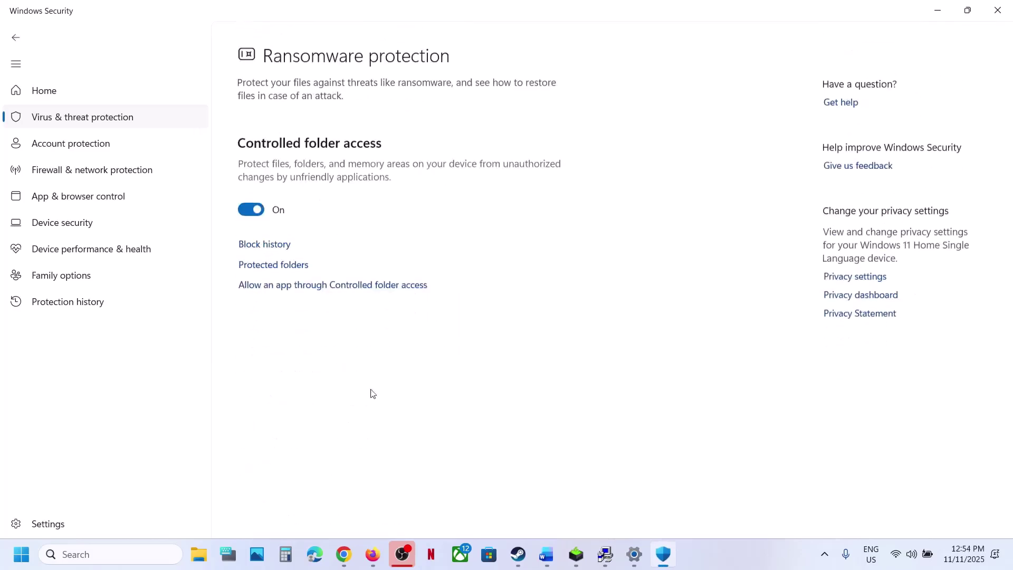
pyautogui.click(324, 277)
pyautogui.click(447, 391)
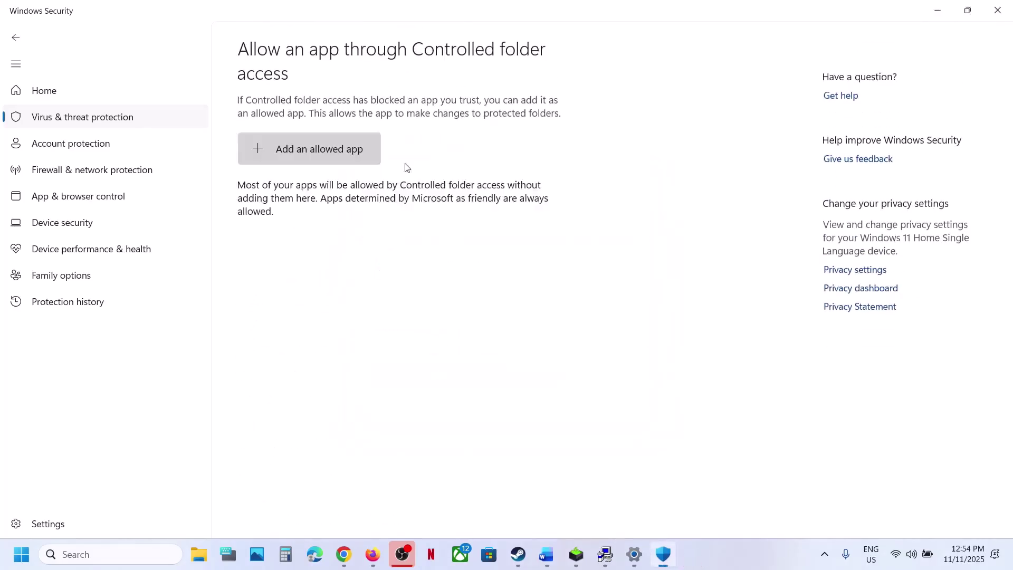
# Step: Add dota2 from steamapps\common\dota 2 beta\game\bin\win64 as an allowed app for Controlled folder access
pyautogui.click(303, 148)
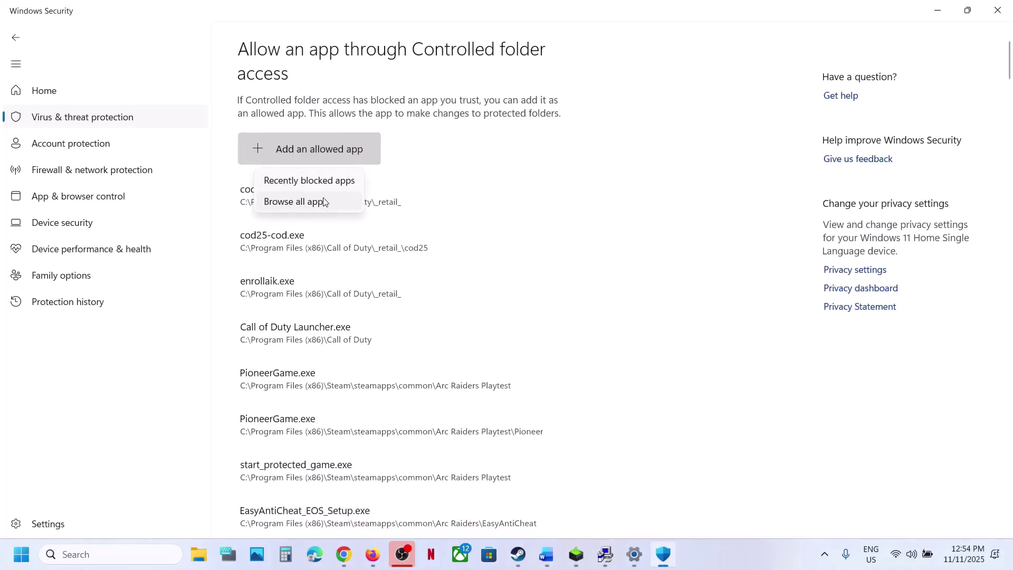
pyautogui.click(327, 201)
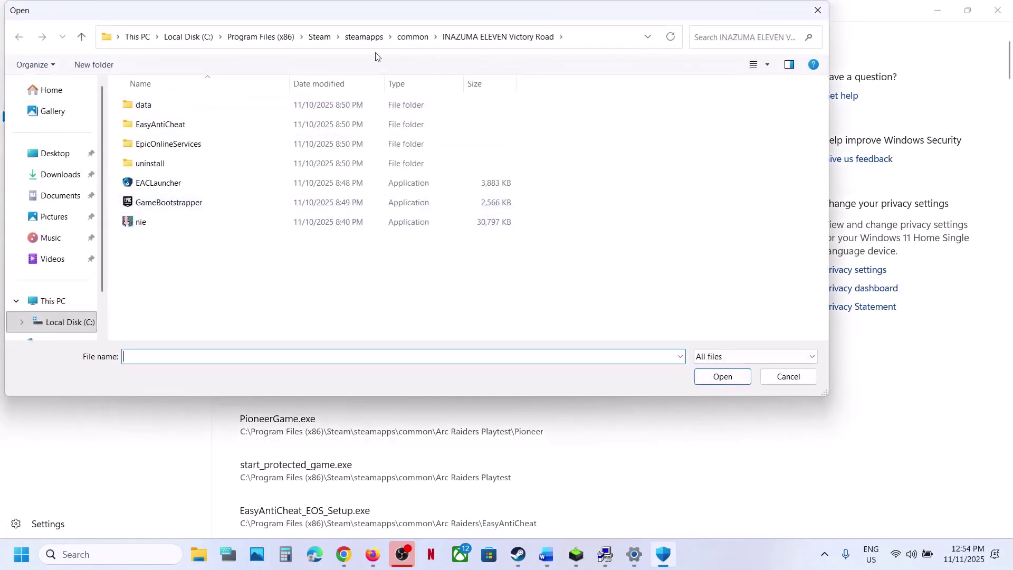
pyautogui.click(413, 37)
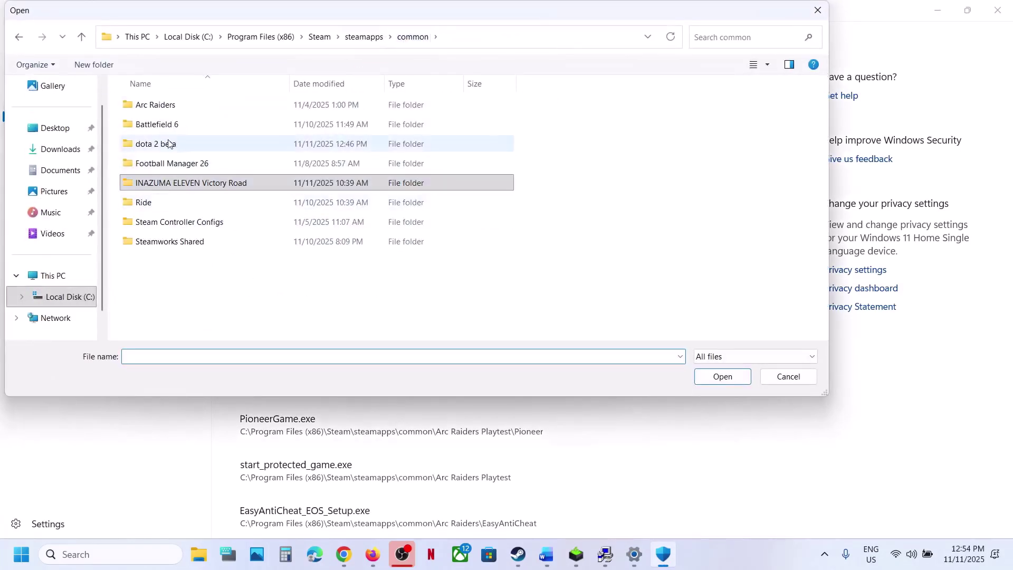
pyautogui.doubleClick(169, 144)
pyautogui.click(159, 120)
pyautogui.doubleClick(159, 120)
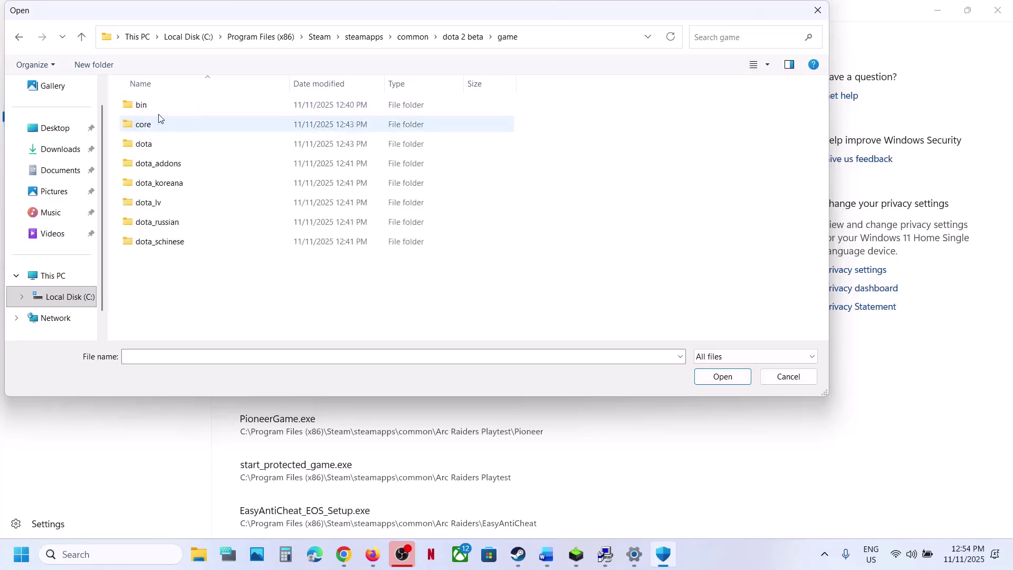
pyautogui.click(158, 113)
pyautogui.doubleClick(158, 113)
pyautogui.click(157, 113)
pyautogui.doubleClick(157, 112)
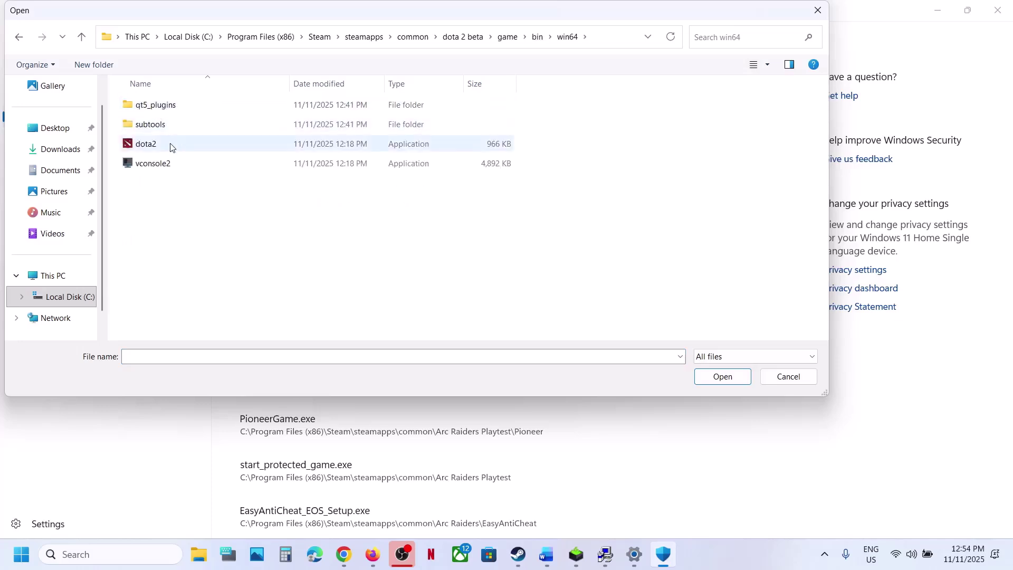
pyautogui.click(170, 145)
pyautogui.click(719, 377)
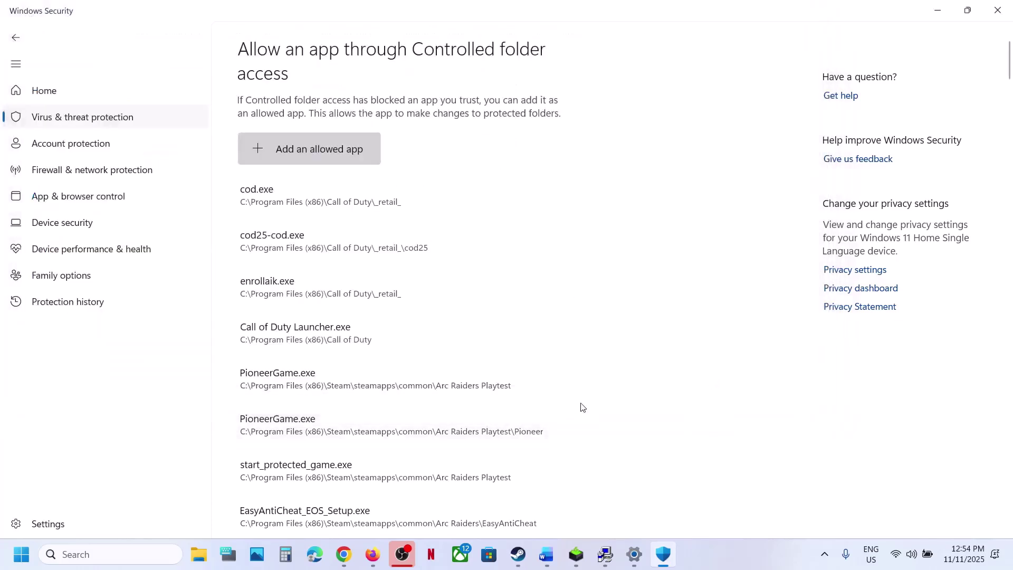
# Step: Search Windows for Control Panel, open Windows Defender Firewall's allowed apps under System and Security, and unlock the list for changes
pyautogui.click(129, 558)
pyautogui.write('control')
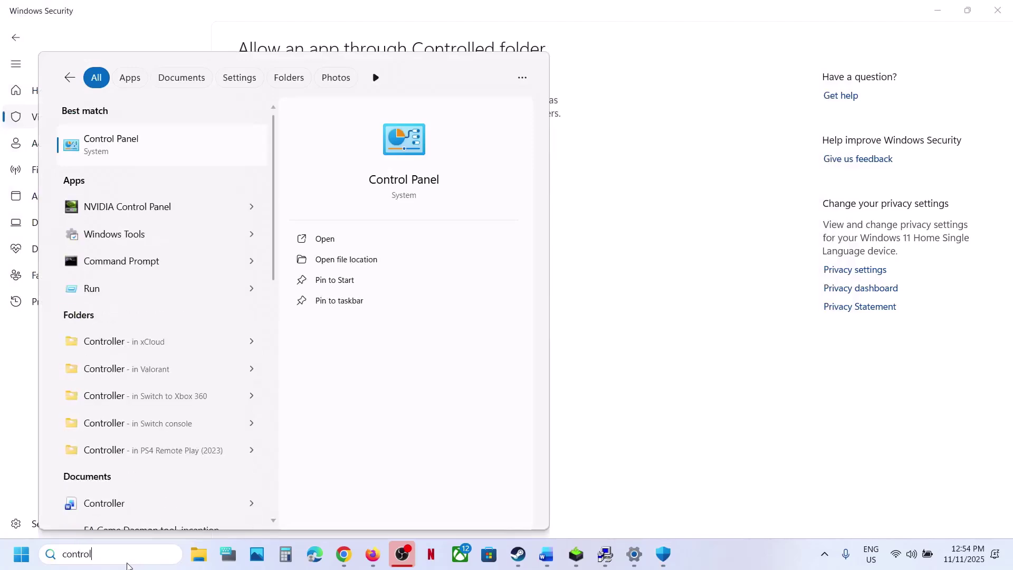
pyautogui.press('Return')
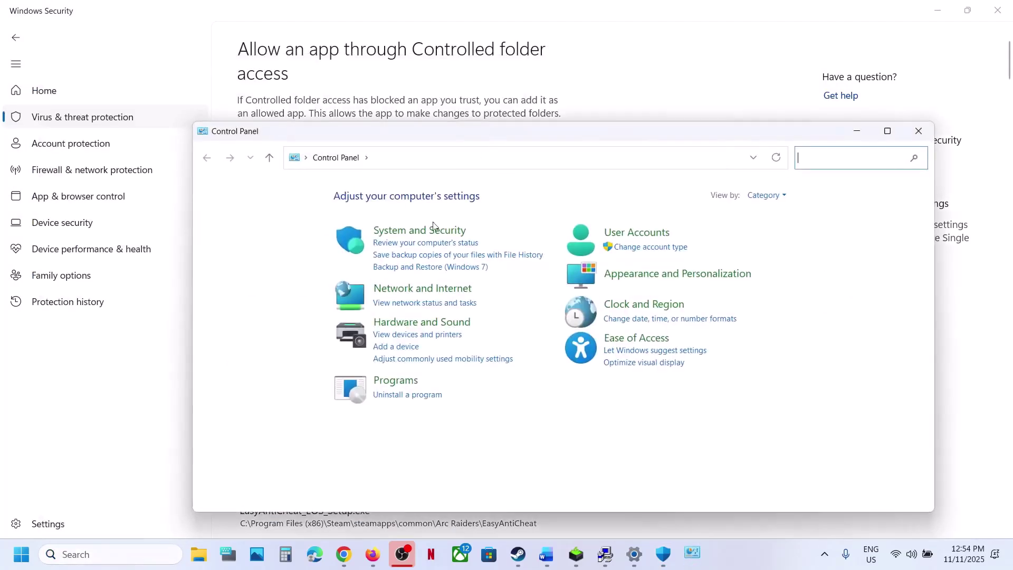
pyautogui.click(430, 233)
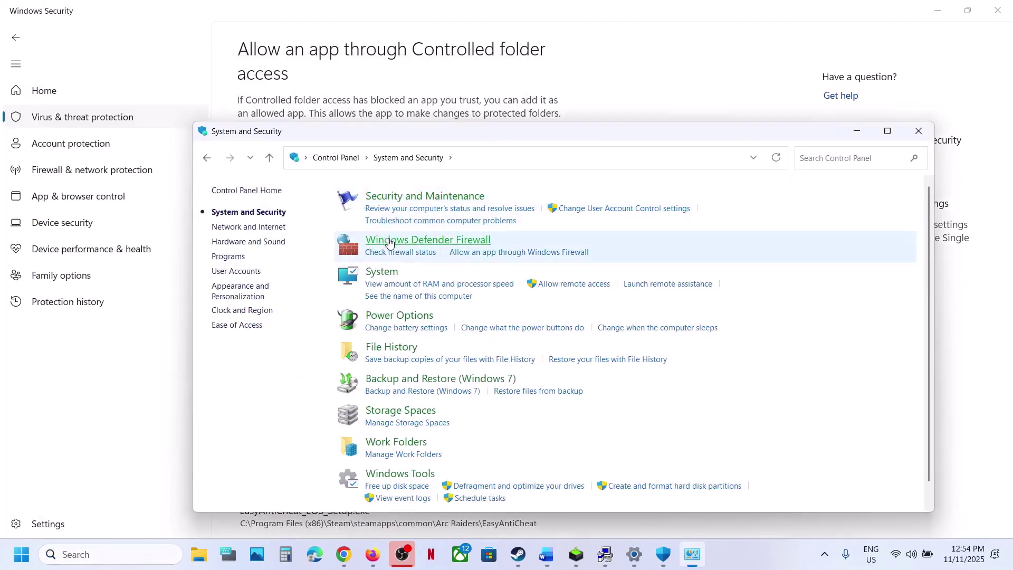
pyautogui.click(389, 243)
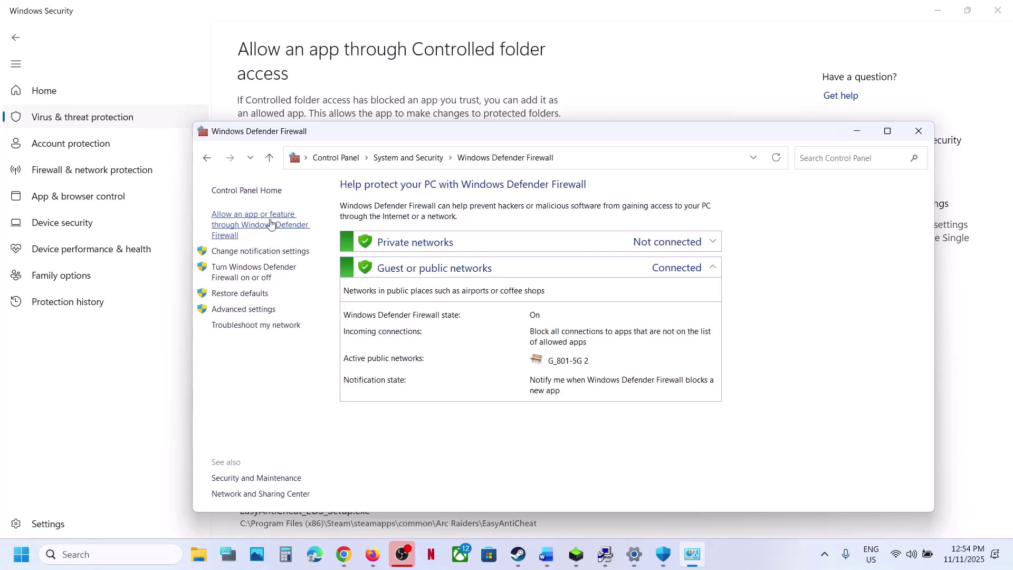
pyautogui.click(731, 232)
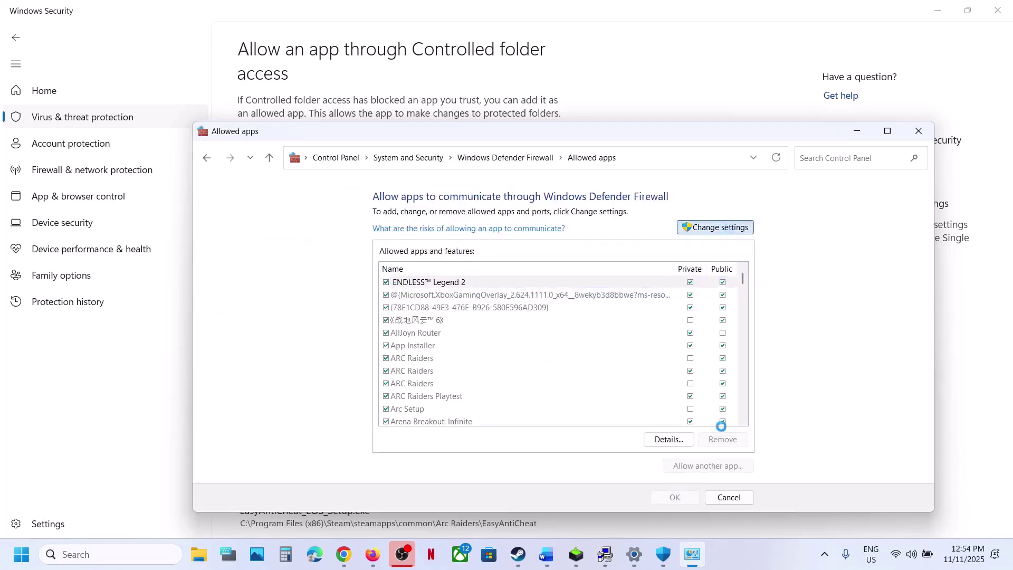
# Step: Try to add dota2 from steamapps\common\dota 2 beta\game\bin\win64 to the apps allowed through Windows Defender Firewall, and dismiss the Add an app dialog
pyautogui.click(707, 466)
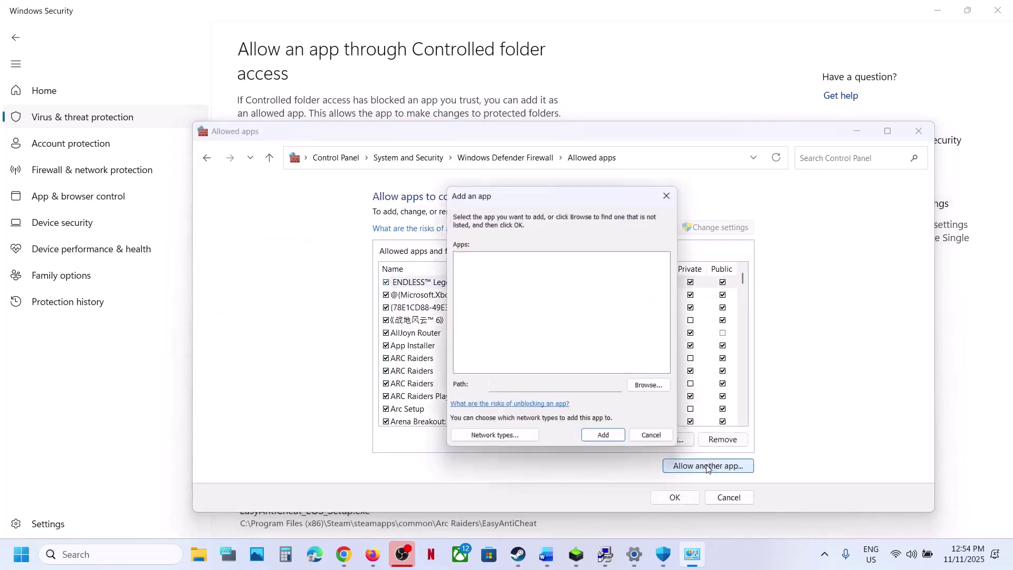
pyautogui.click(660, 441)
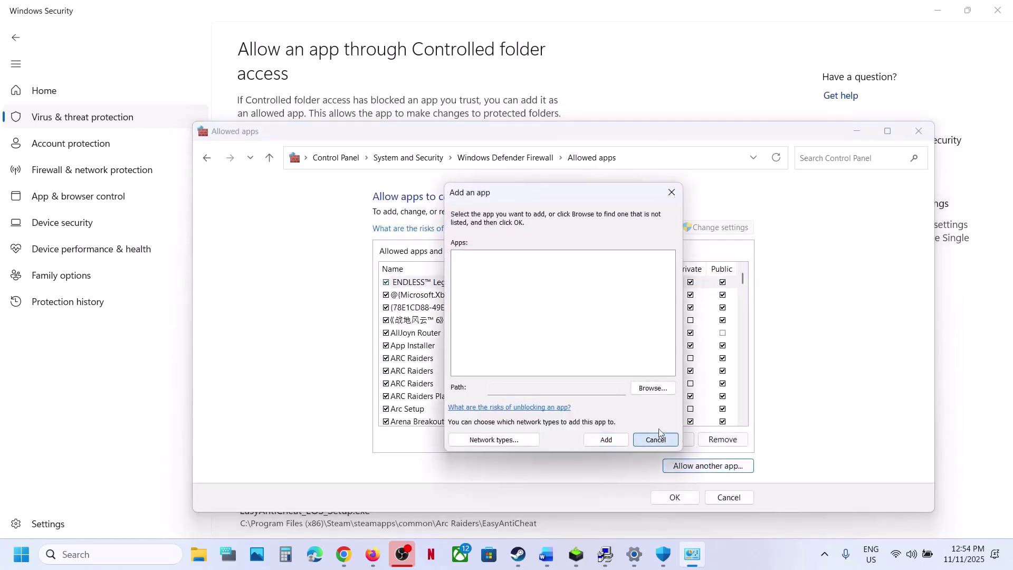
pyautogui.click(654, 394)
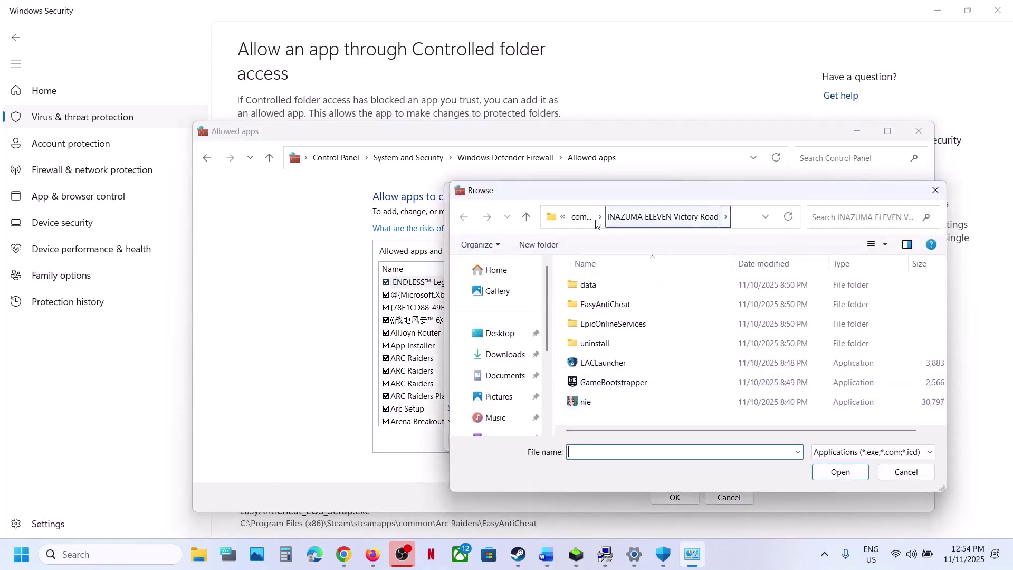
pyautogui.click(581, 216)
pyautogui.doubleClick(608, 325)
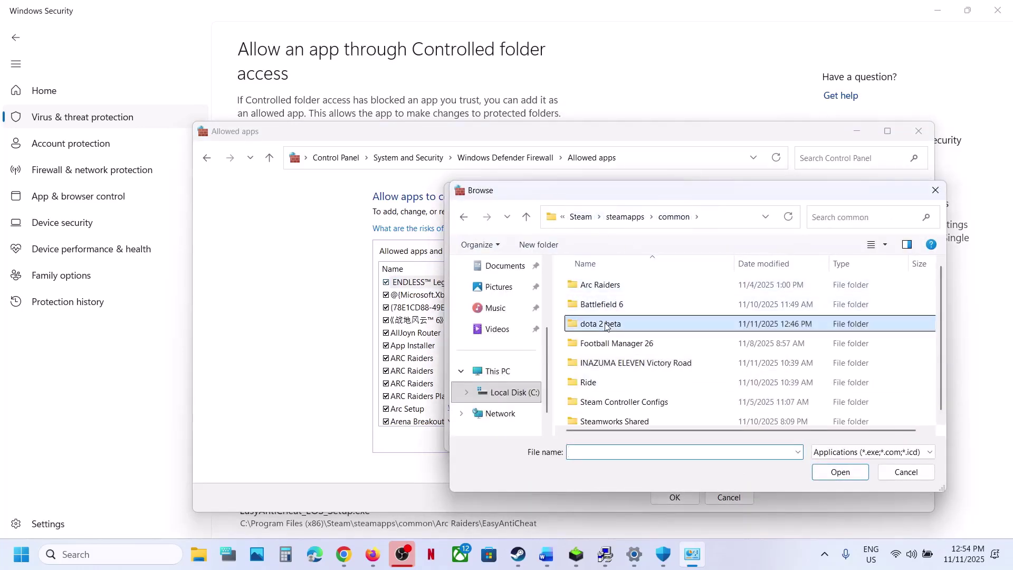
pyautogui.doubleClick(606, 306)
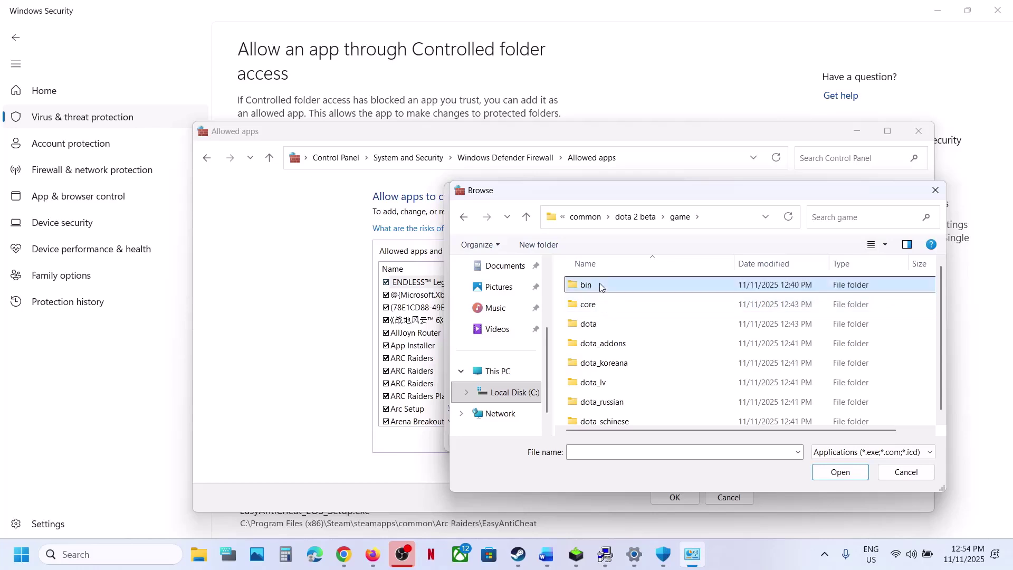
pyautogui.doubleClick(592, 286)
pyautogui.doubleClick(592, 286)
pyautogui.click(607, 324)
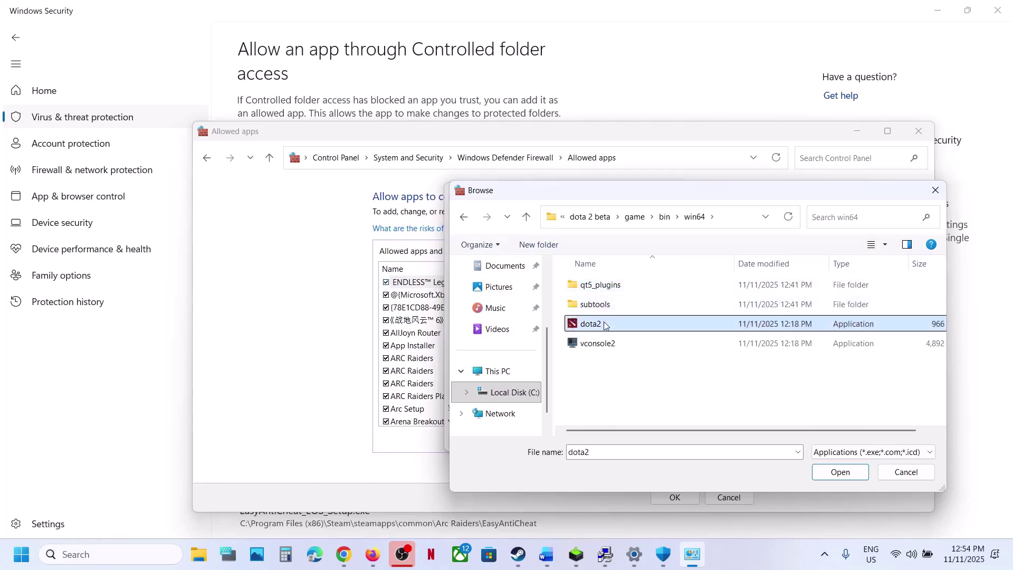
pyautogui.click(834, 478)
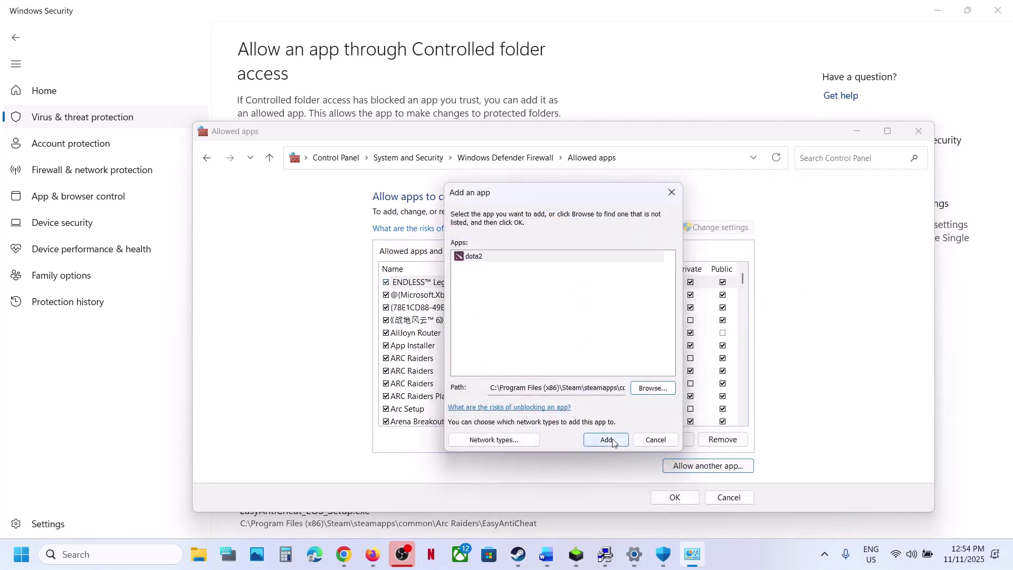
pyautogui.click(612, 440)
pyautogui.click(590, 323)
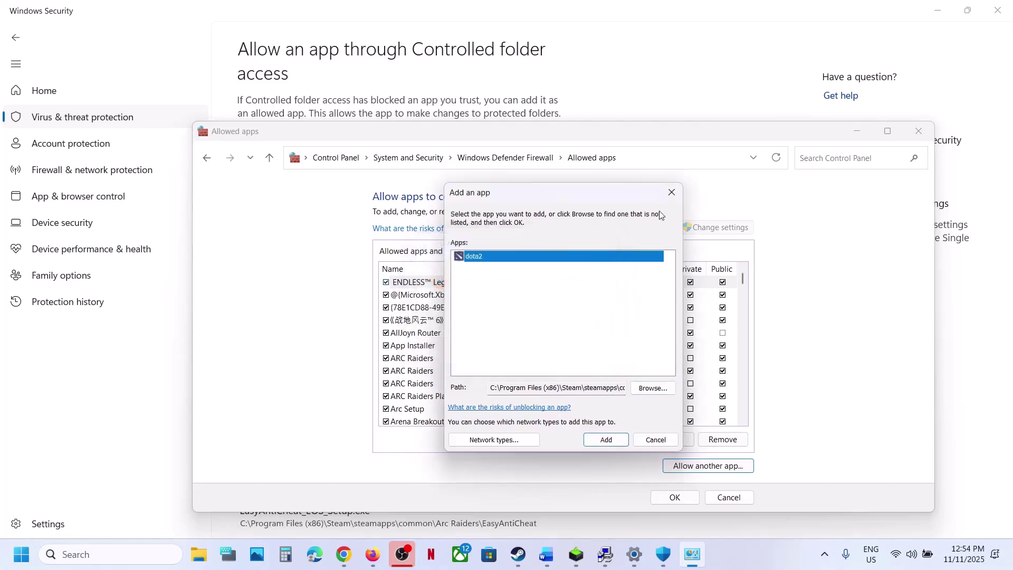
pyautogui.click(671, 193)
# Step: Close the firewall, Windows Security and Settings windows, and return to the Word notes for step 11
pyautogui.click(918, 130)
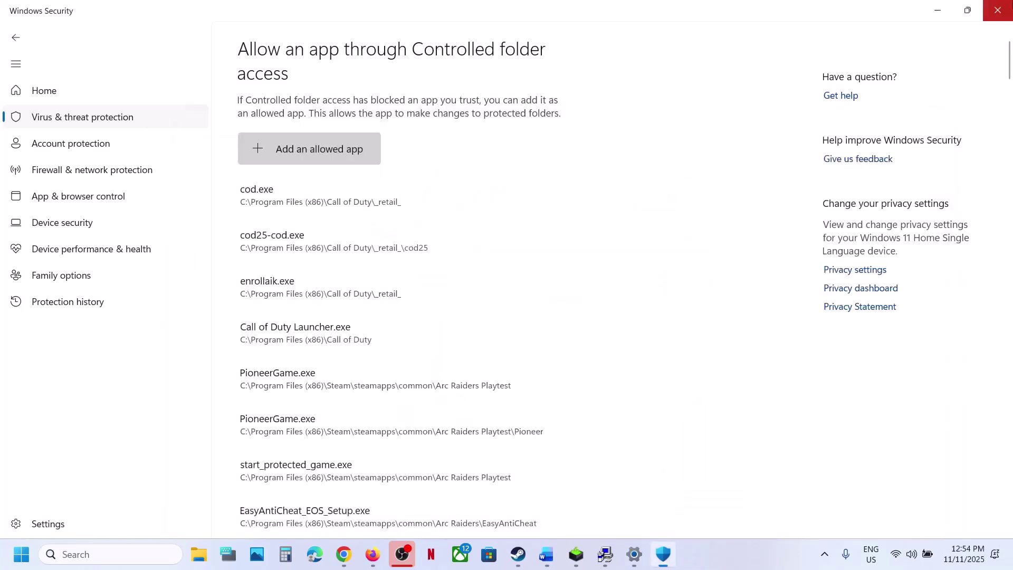
pyautogui.click(997, 10)
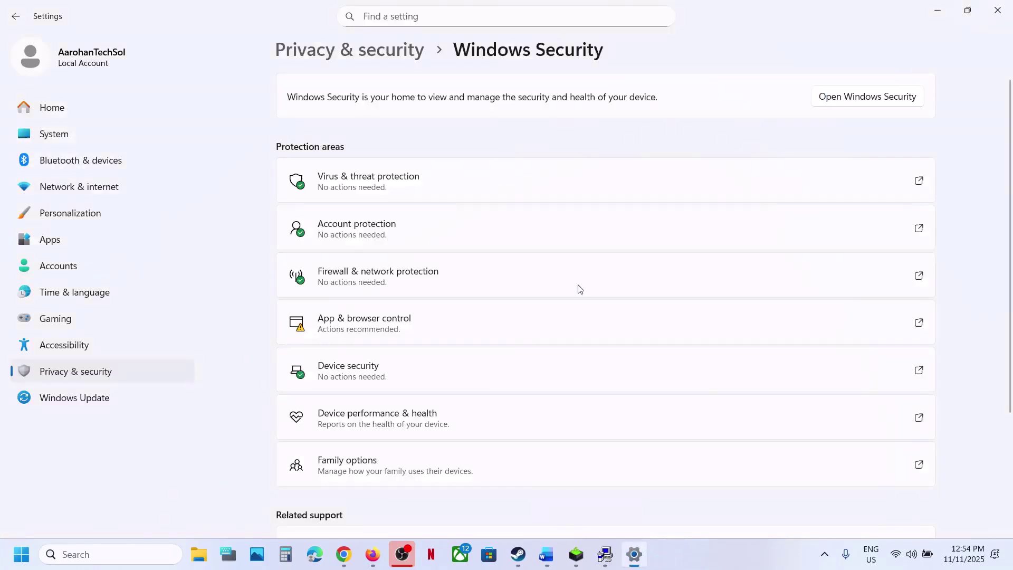
pyautogui.click(998, 15)
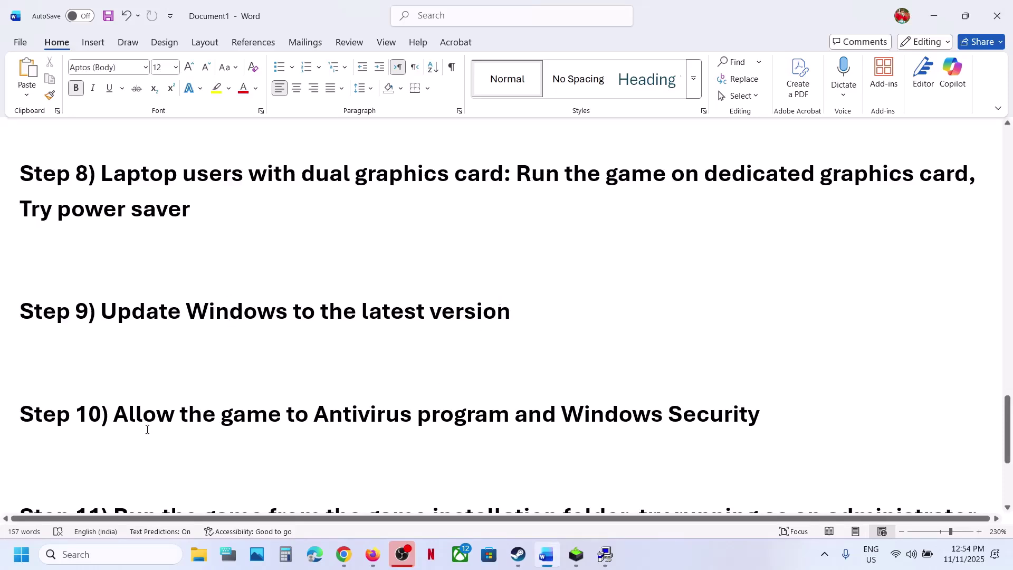
pyautogui.scroll(-3, 408, 418)
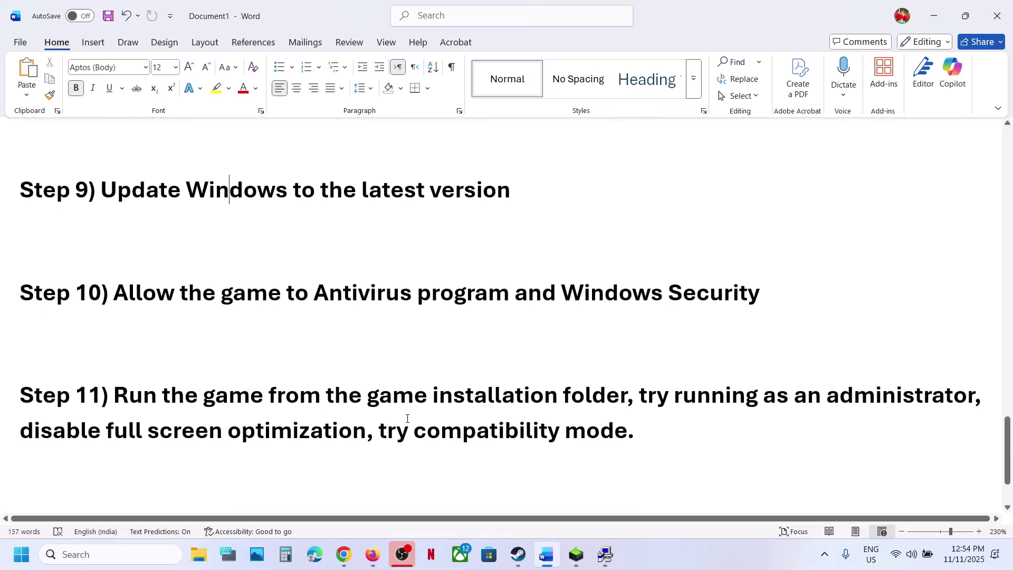
# Step: Switch to Steam, browse Dota 2's local files, and go to the game\bin\win64 folder
pyautogui.click(518, 555)
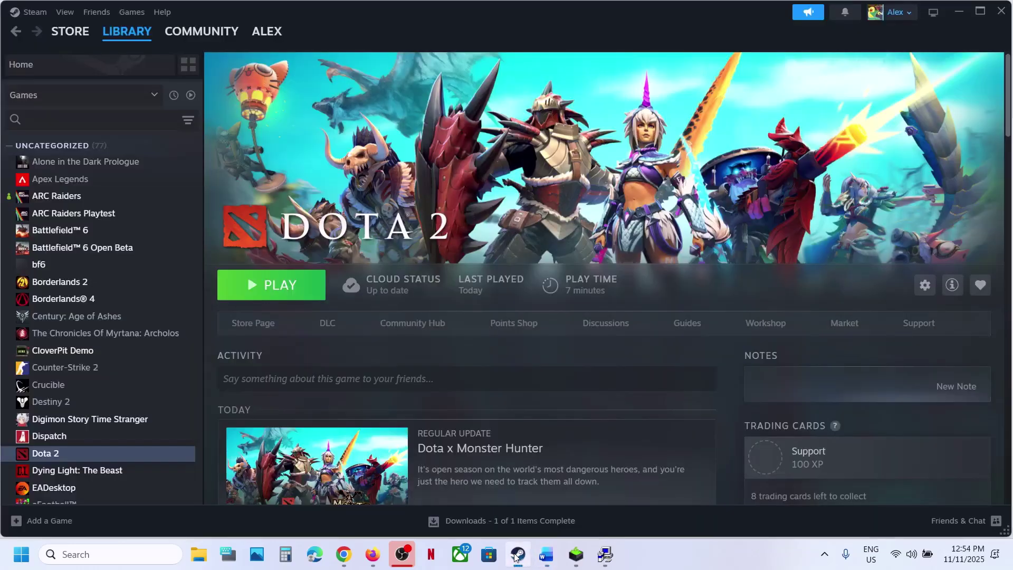
pyautogui.rightClick(72, 457)
pyautogui.moveTo(105, 417)
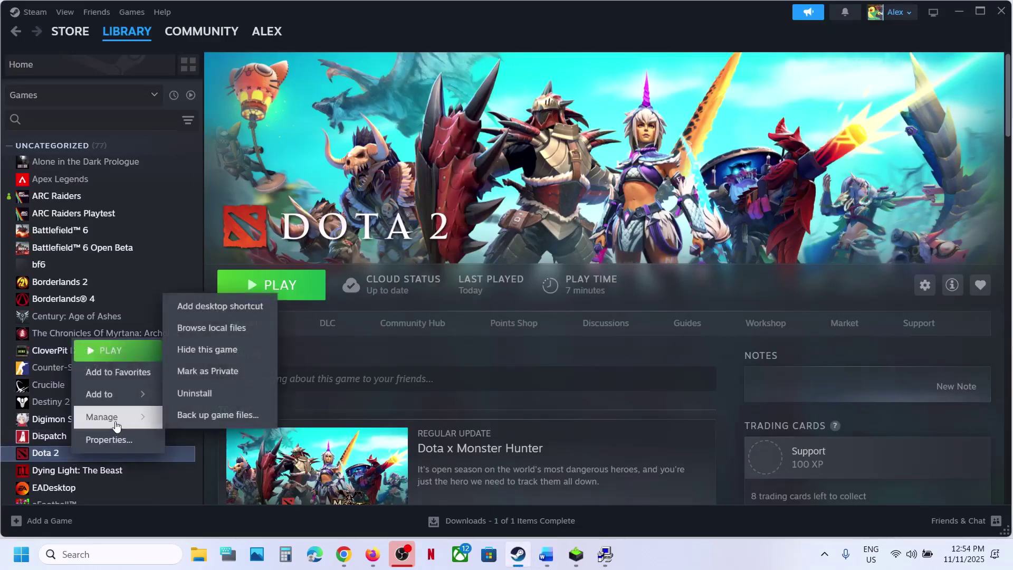
pyautogui.click(211, 332)
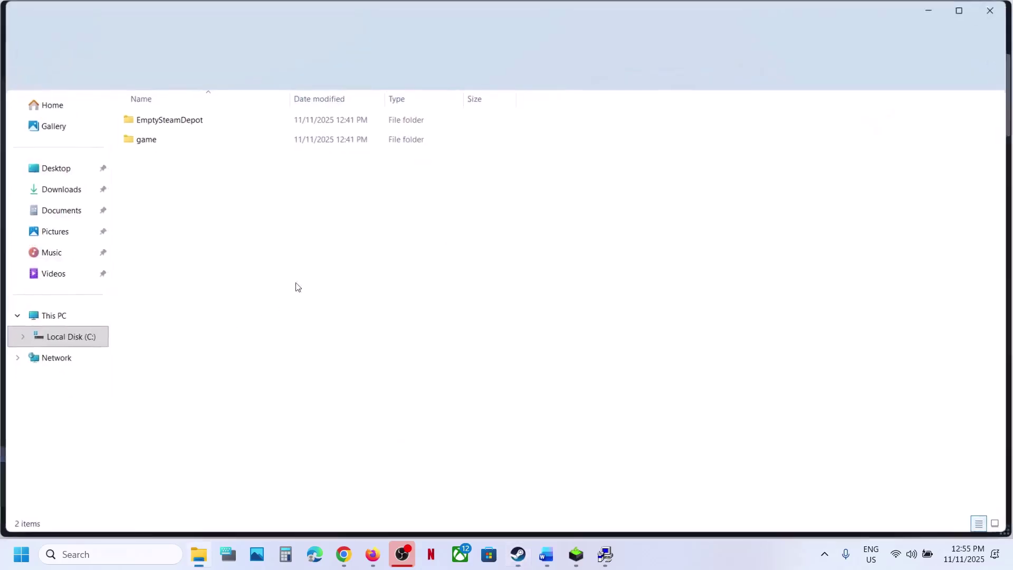
pyautogui.doubleClick(157, 141)
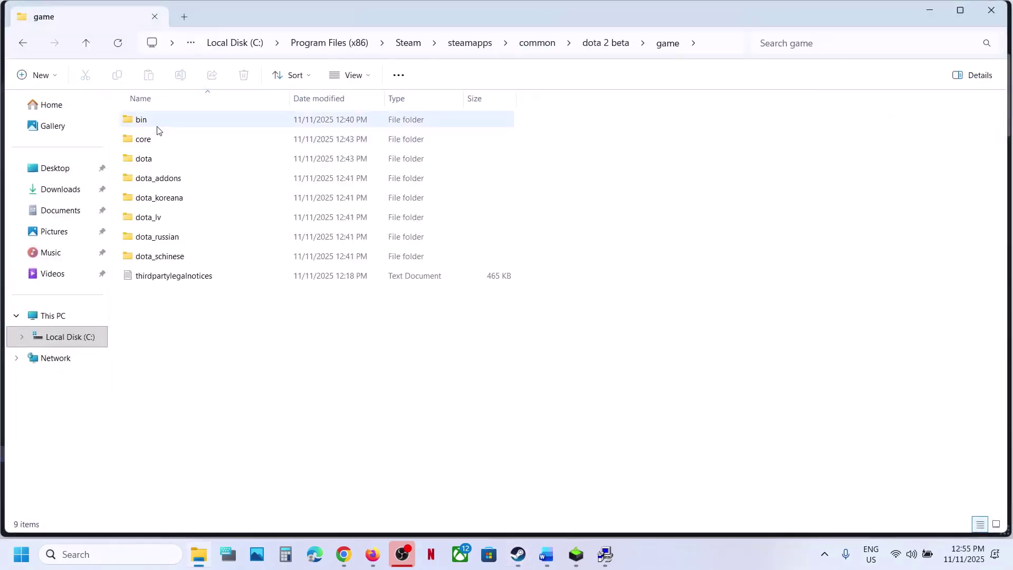
pyautogui.doubleClick(158, 127)
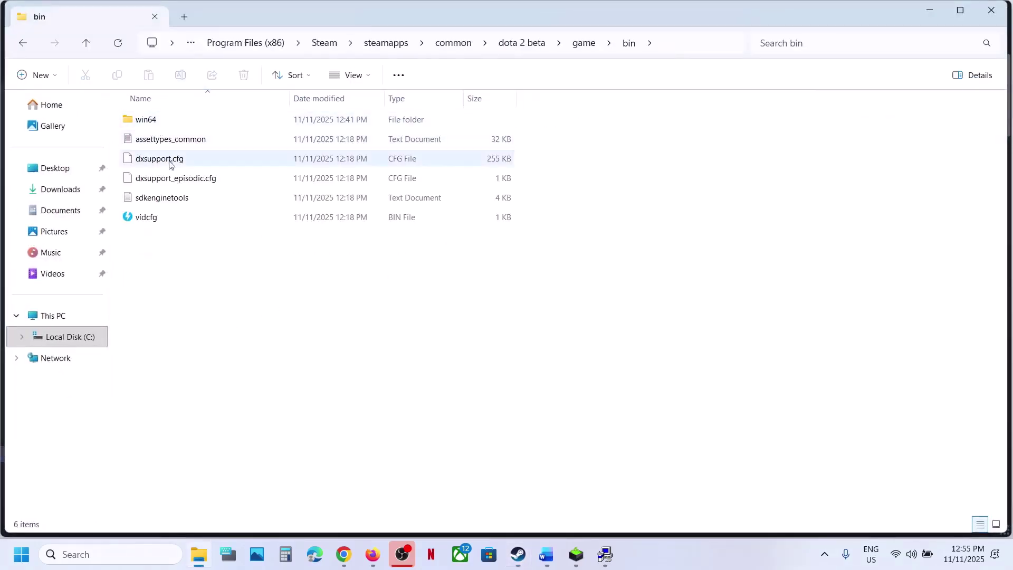
pyautogui.doubleClick(158, 121)
# Step: Set the dota2 application to run as an administrator in its compatibility properties
pyautogui.click(159, 332)
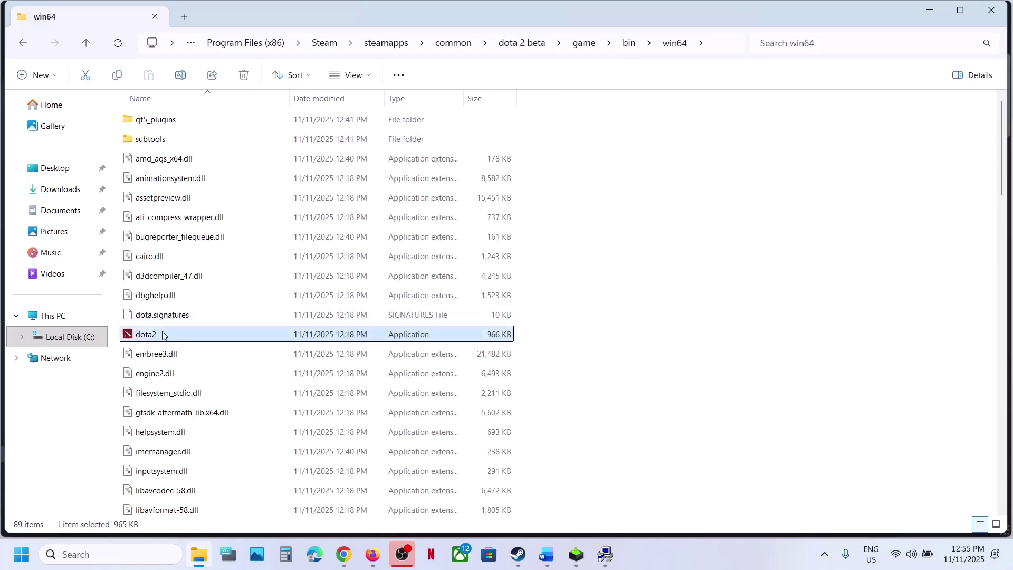
pyautogui.rightClick(163, 335)
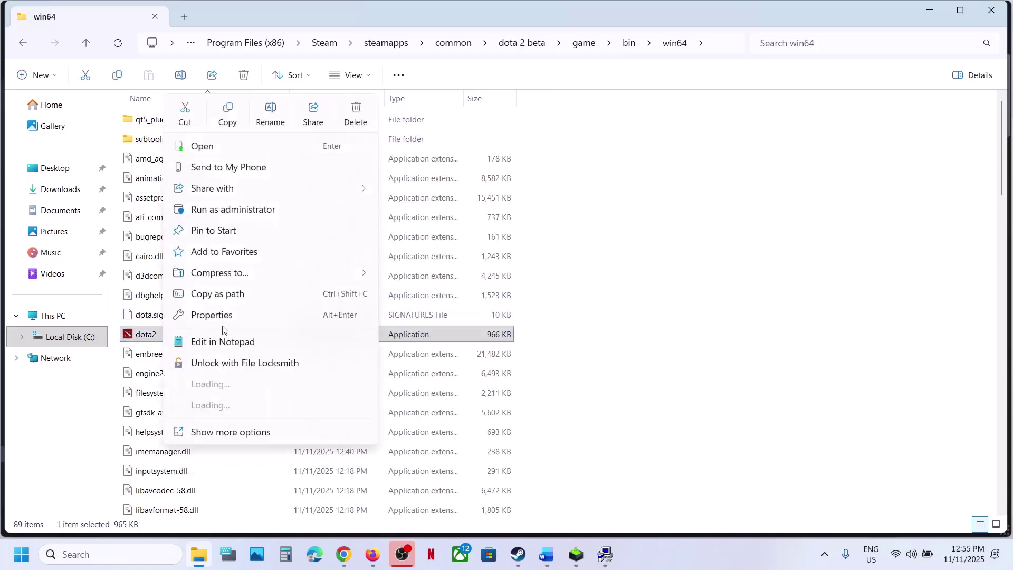
pyautogui.click(229, 317)
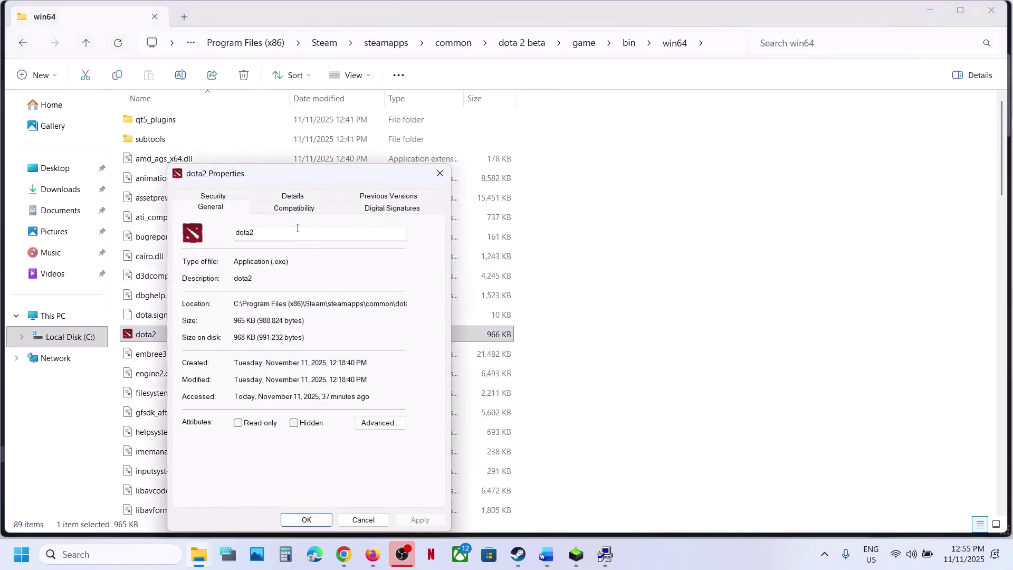
pyautogui.click(291, 212)
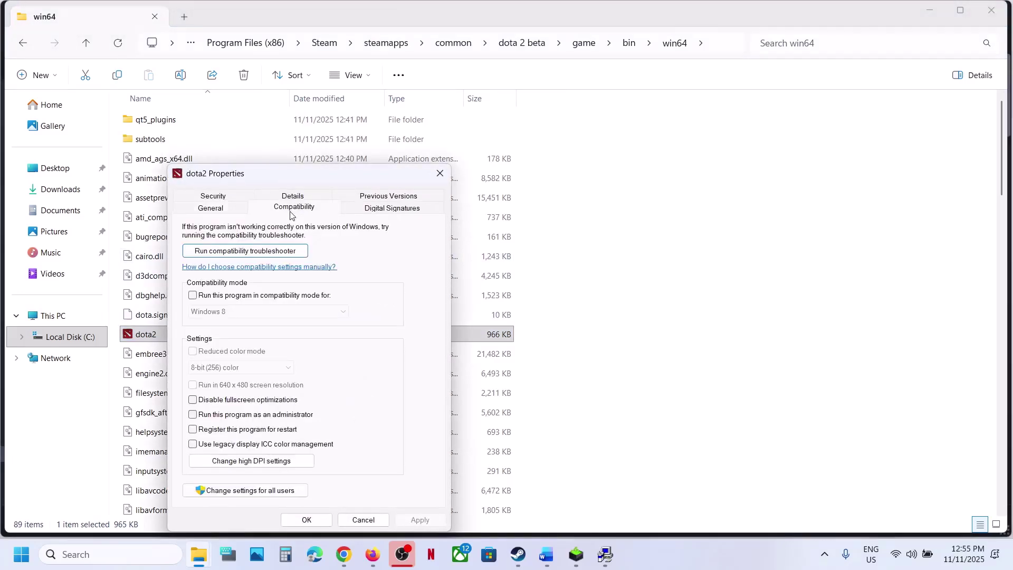
pyautogui.click(193, 415)
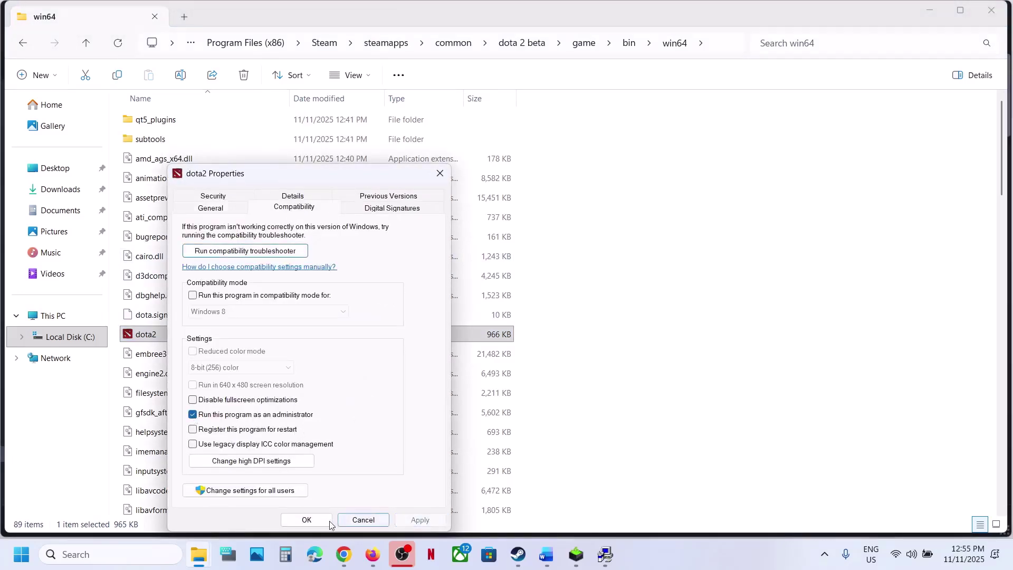
pyautogui.click(307, 521)
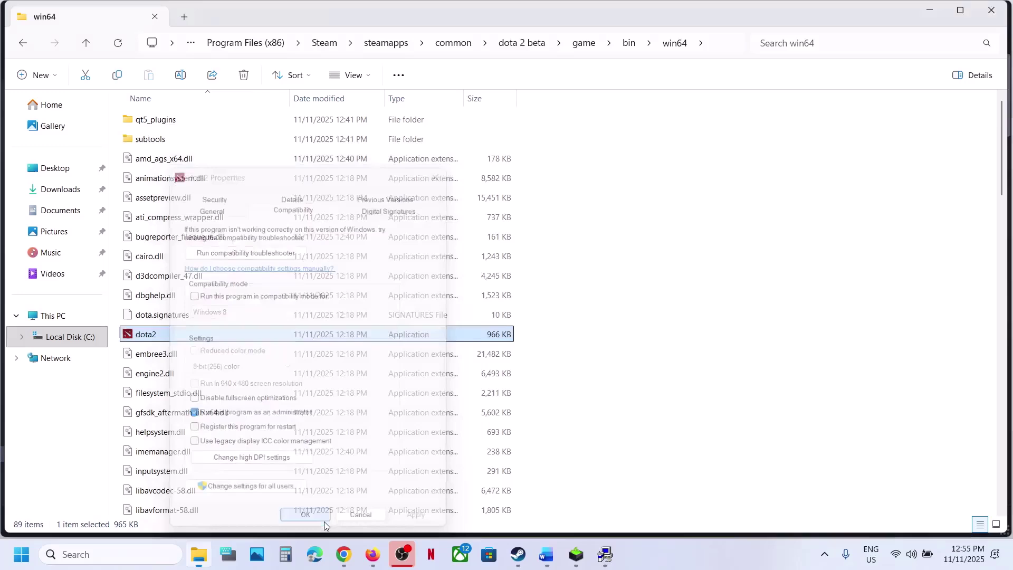
# Step: Enable compatibility mode for dota2, applying Windows 8 first and Windows 7 second
pyautogui.rightClick(144, 335)
pyautogui.click(224, 317)
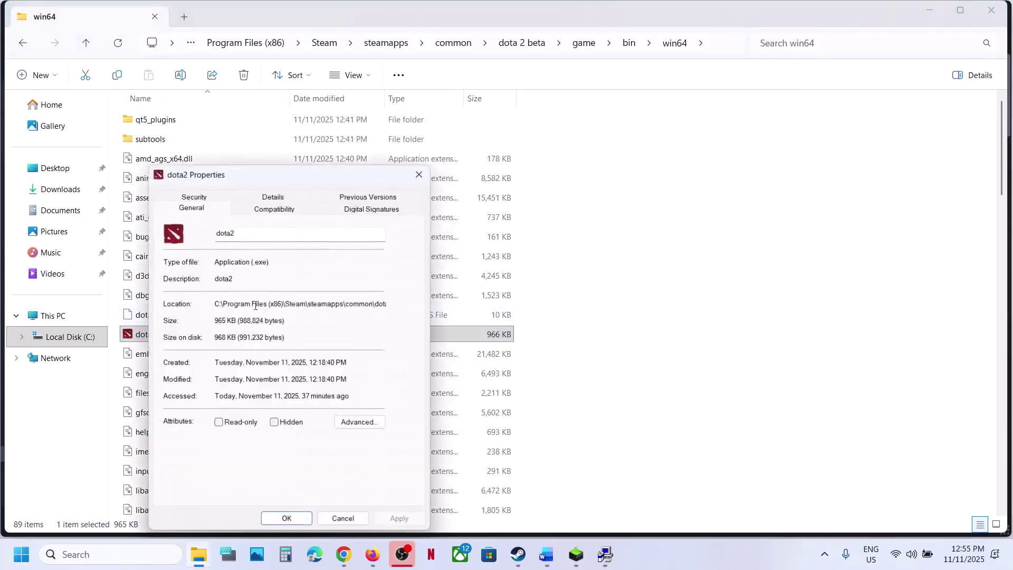
pyautogui.click(271, 208)
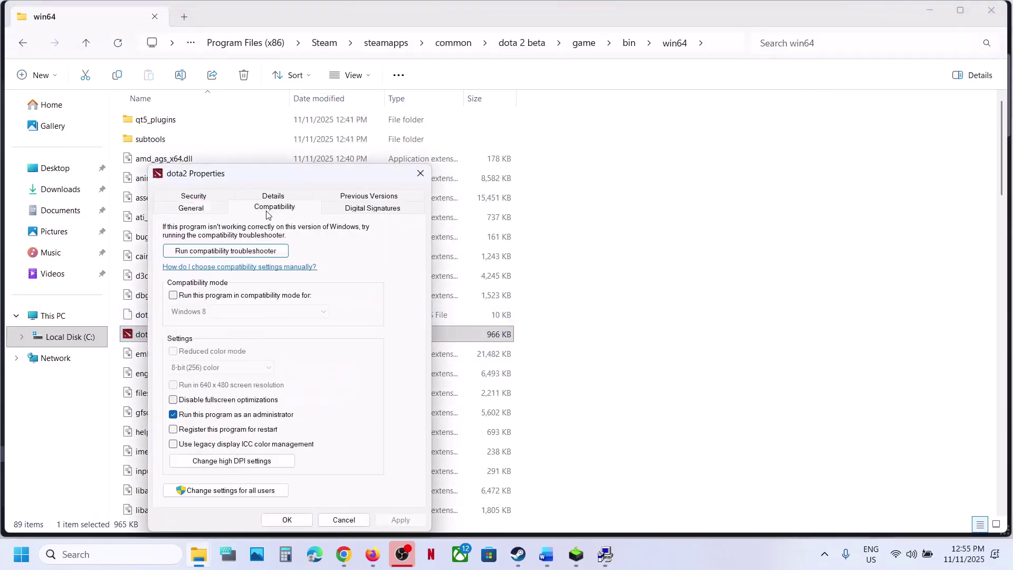
pyautogui.click(188, 296)
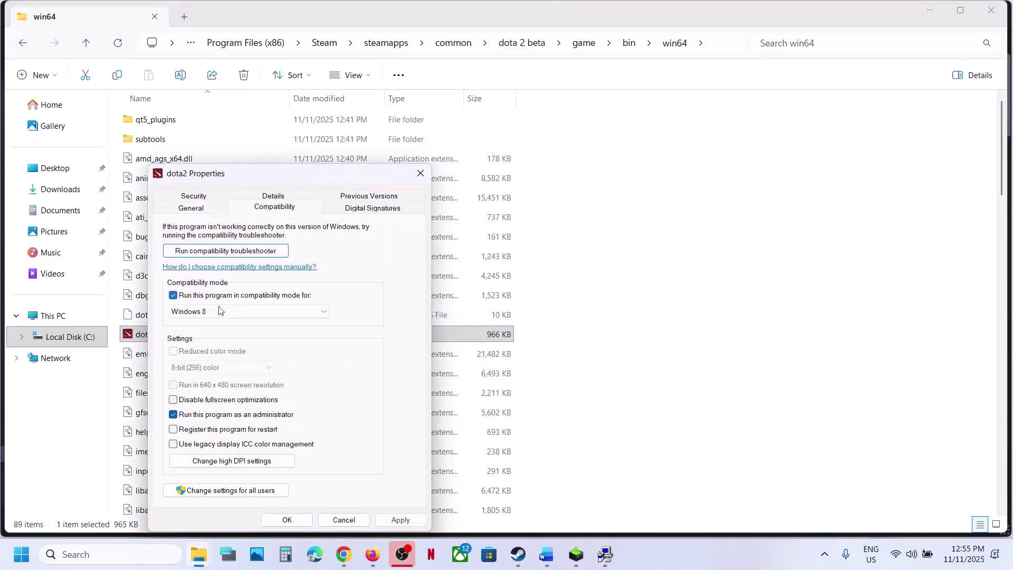
pyautogui.click(399, 520)
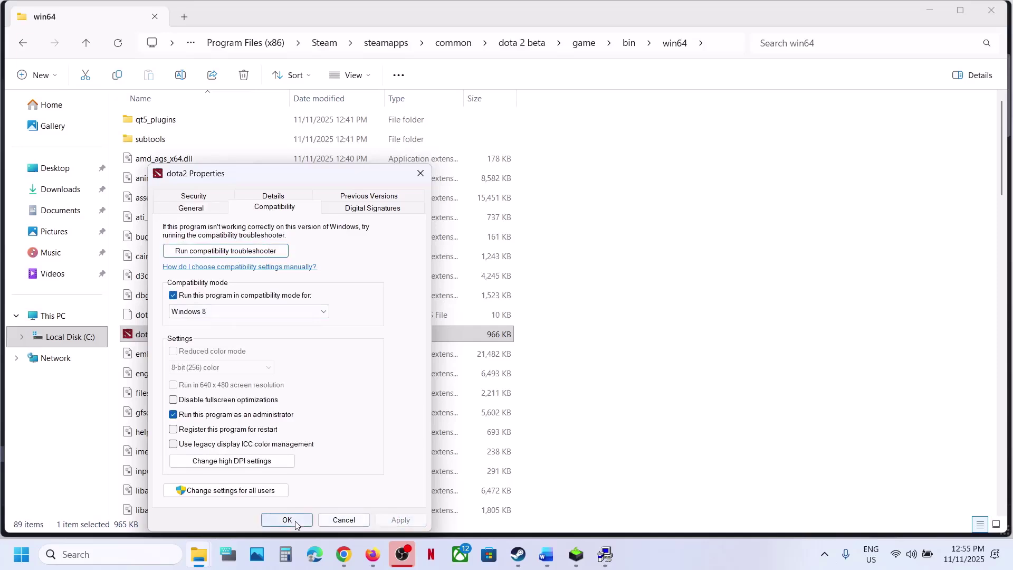
pyautogui.click(216, 316)
pyautogui.click(211, 350)
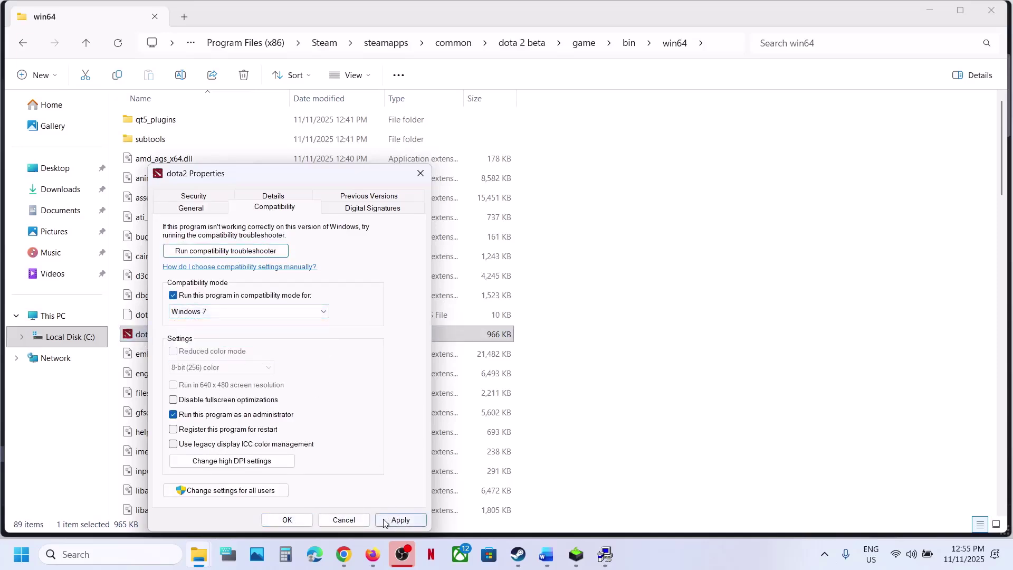
pyautogui.click(384, 521)
# Step: Disable fullscreen optimizations for dota2, apply the change and close its properties
pyautogui.click(174, 400)
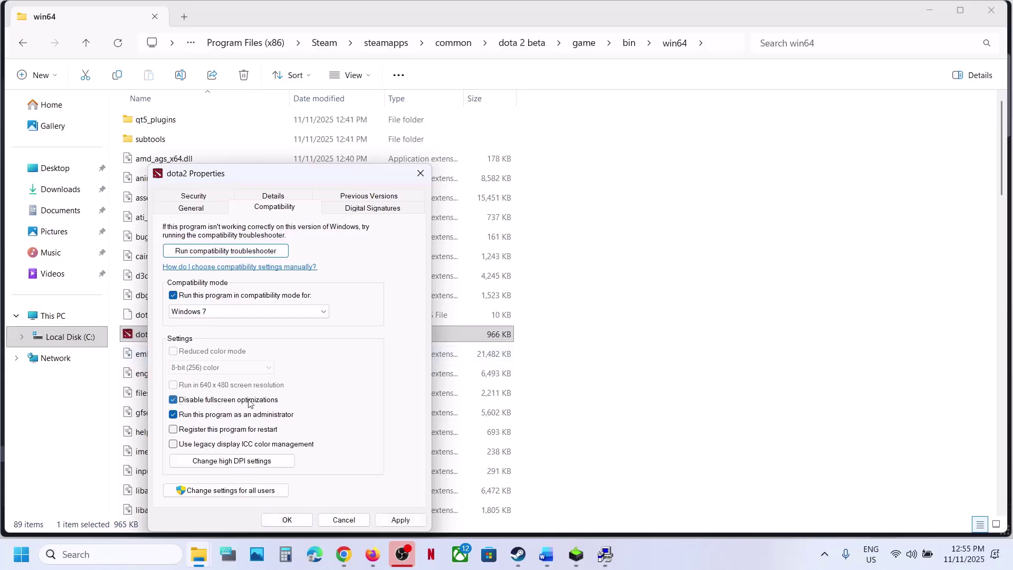
pyautogui.click(391, 519)
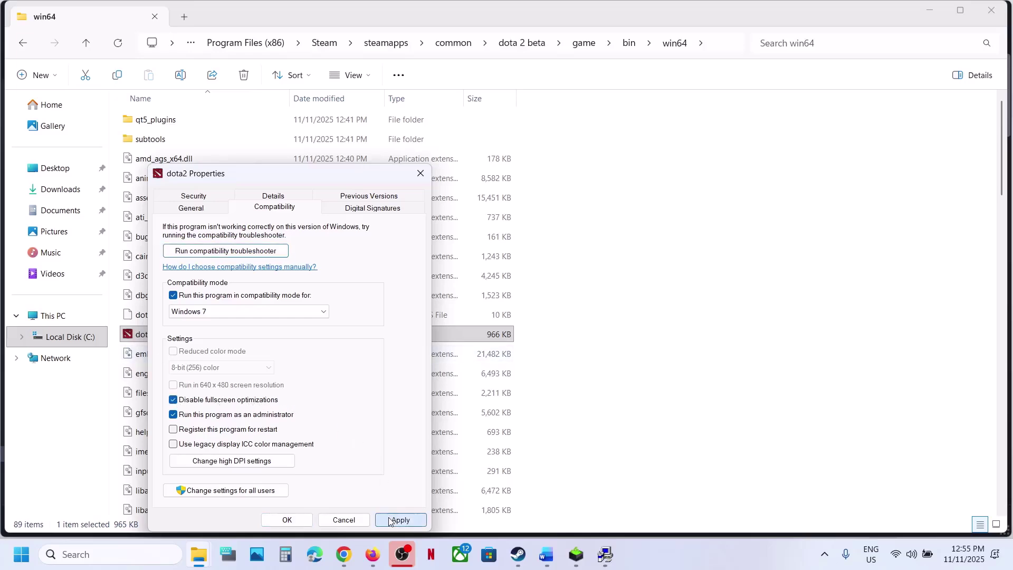
pyautogui.click(287, 520)
# Step: Reopen dota2's compatibility properties, turn off compatibility mode and running as an administrator, and apply the changes
pyautogui.rightClick(167, 338)
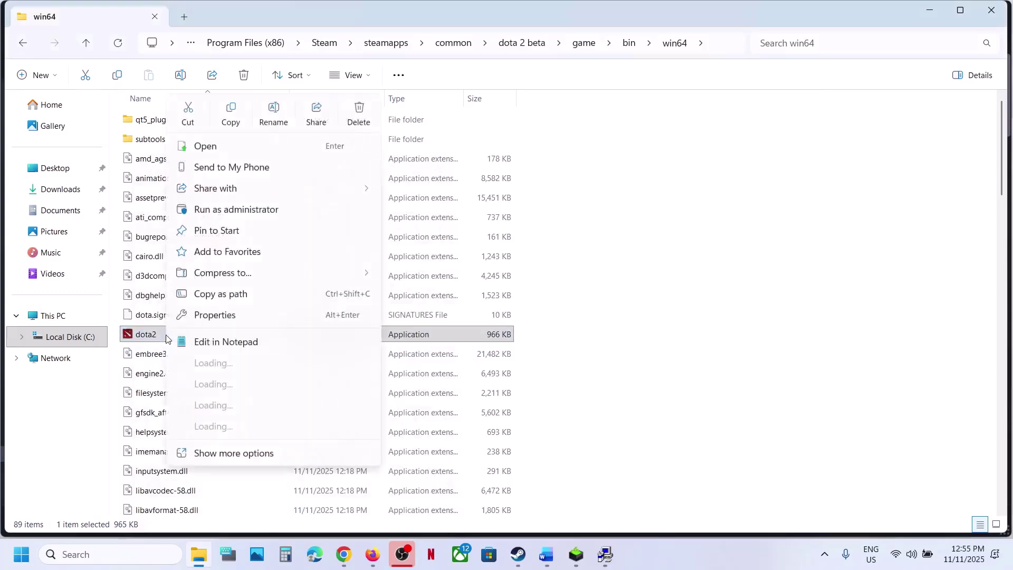
pyautogui.click(228, 316)
pyautogui.click(280, 211)
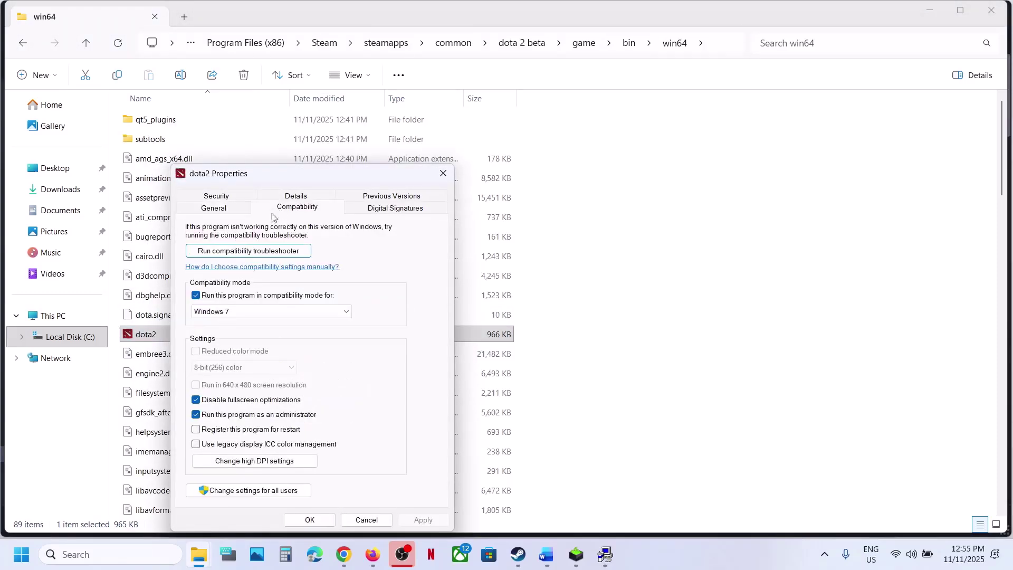
pyautogui.click(196, 296)
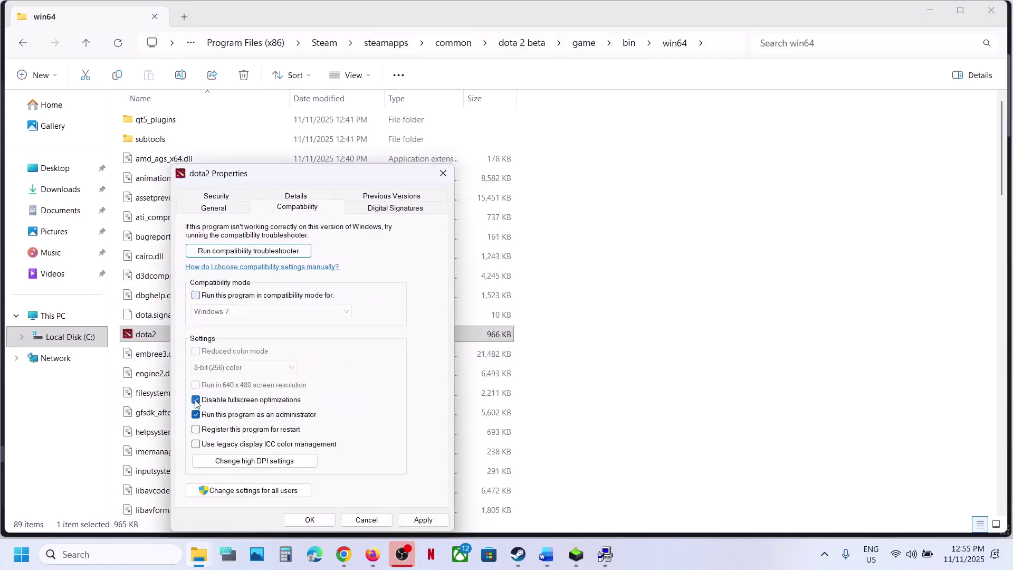
pyautogui.click(196, 414)
pyautogui.click(422, 520)
pyautogui.click(310, 519)
# Step: Return to the Word notes and read step 12 about reinstalling the game
pyautogui.click(547, 554)
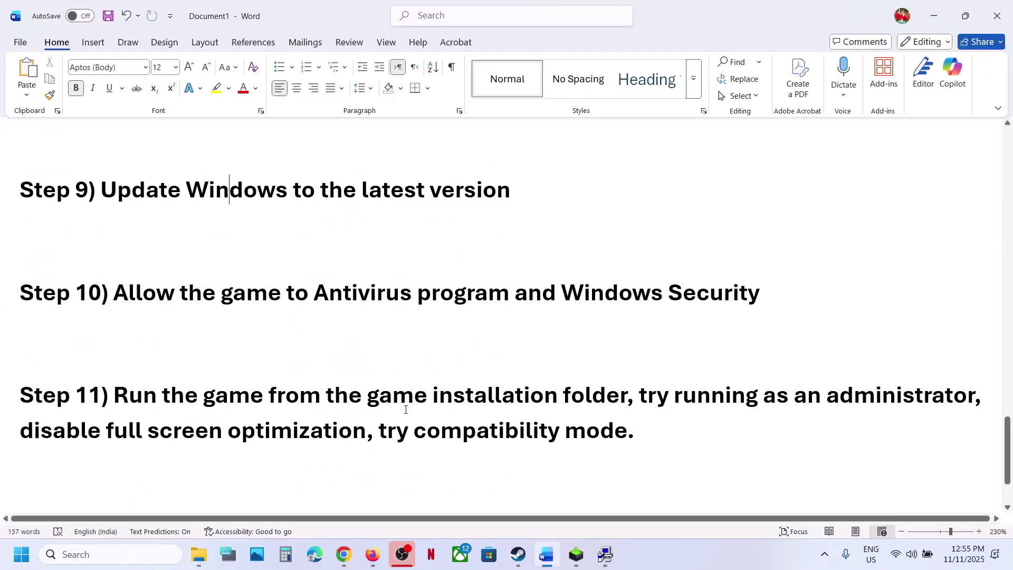
pyautogui.scroll(-2, 406, 410)
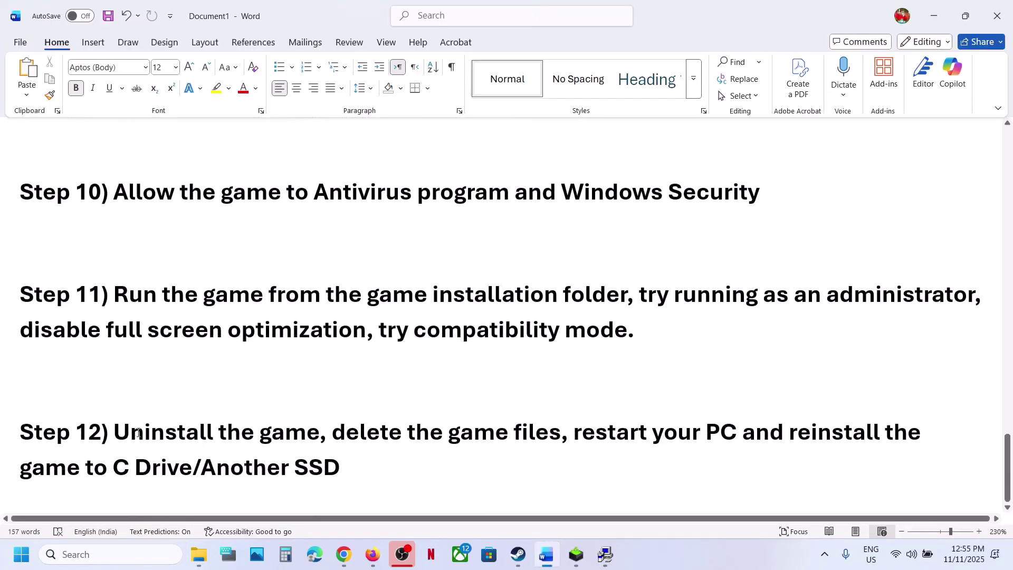
# Step: Highlight the step 12 instructions in the notes, switch to Steam and show the management options for Dota 2, including Uninstall
pyautogui.moveTo(138, 433); pyautogui.dragTo(477, 473)
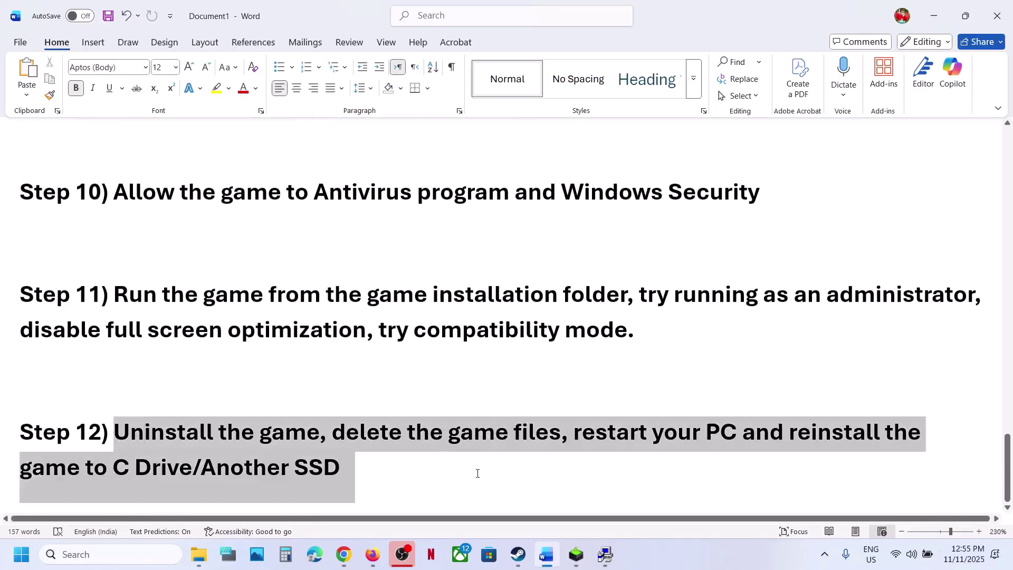
pyautogui.click(518, 554)
pyautogui.rightClick(106, 455)
pyautogui.moveTo(152, 426)
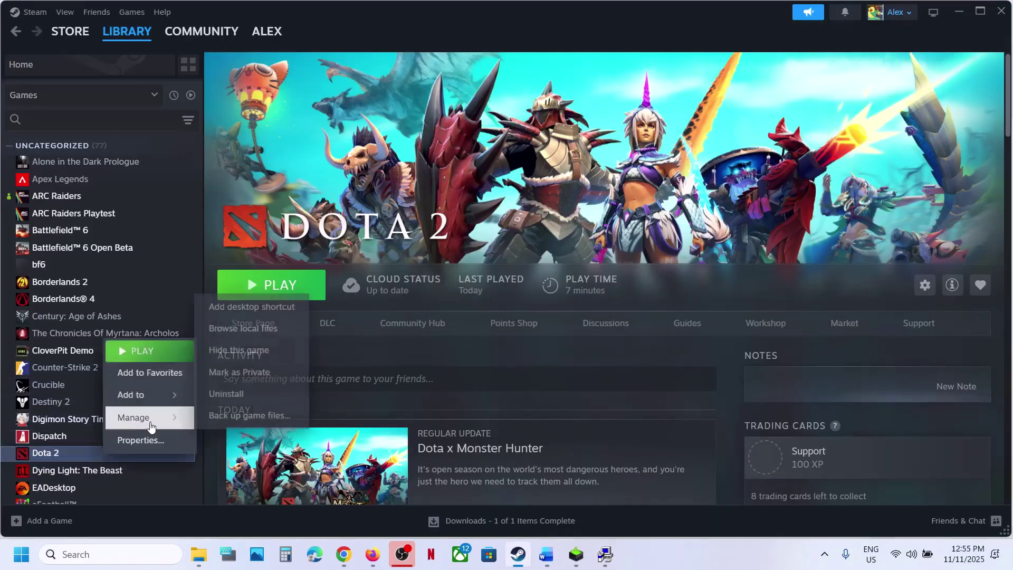
# Step: Return to the Word notes, highlight the step 12 wording on reinstalling to C Drive or Another SSD, and switch back to Steam
pyautogui.click(545, 563)
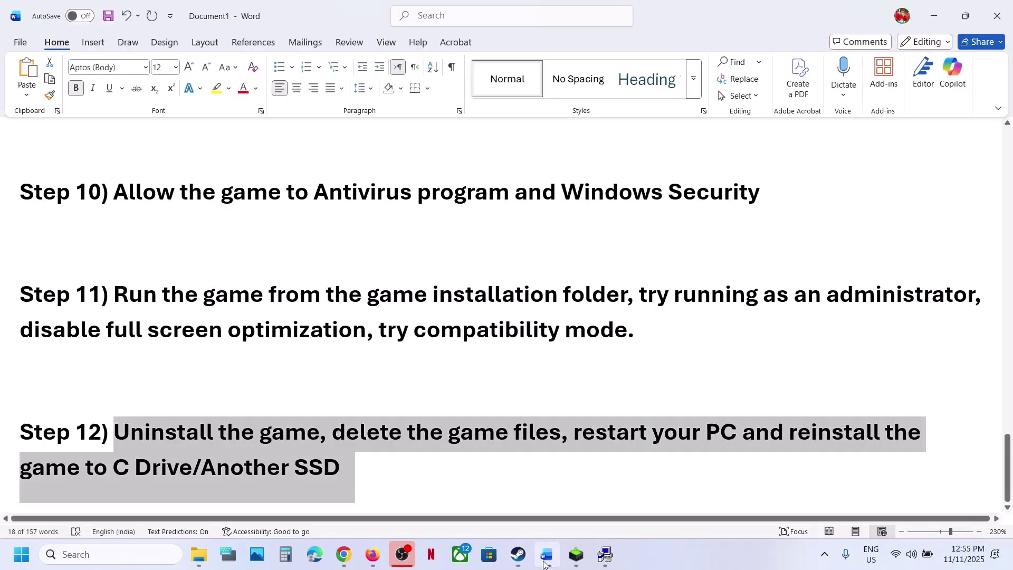
pyautogui.click(728, 459)
pyautogui.moveTo(787, 427); pyautogui.dragTo(189, 466)
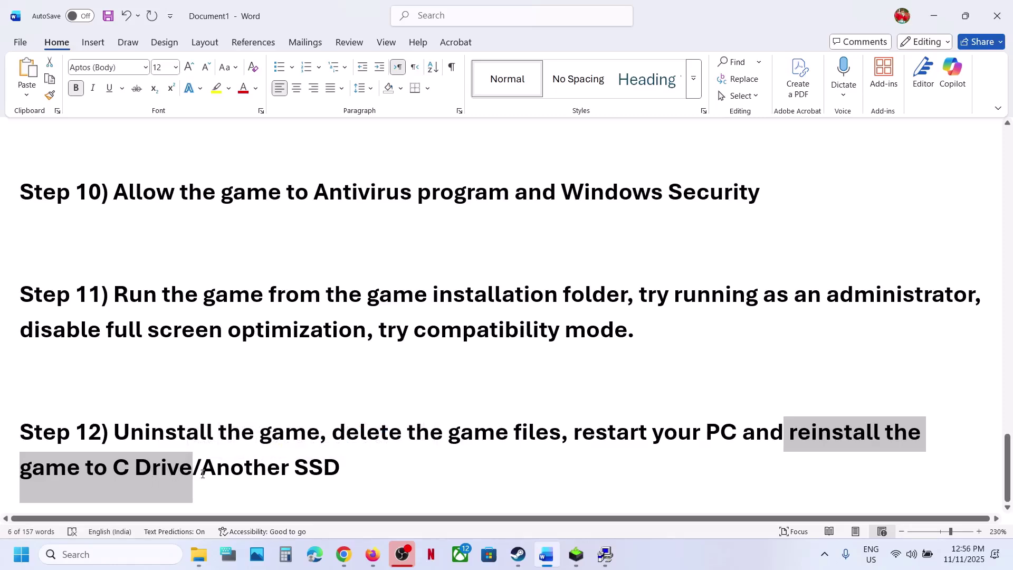
pyautogui.moveTo(203, 474); pyautogui.dragTo(326, 472)
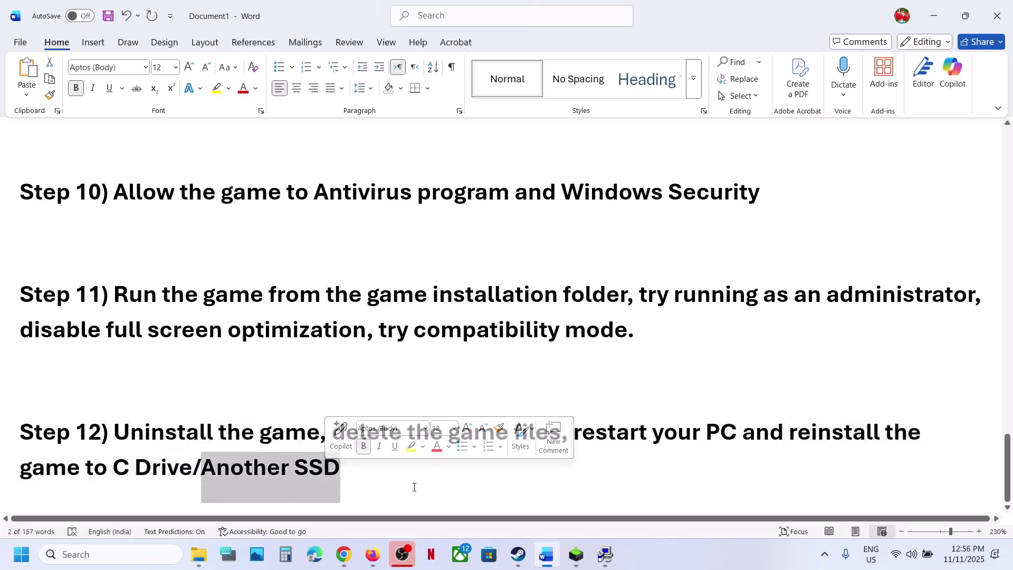
pyautogui.click(518, 554)
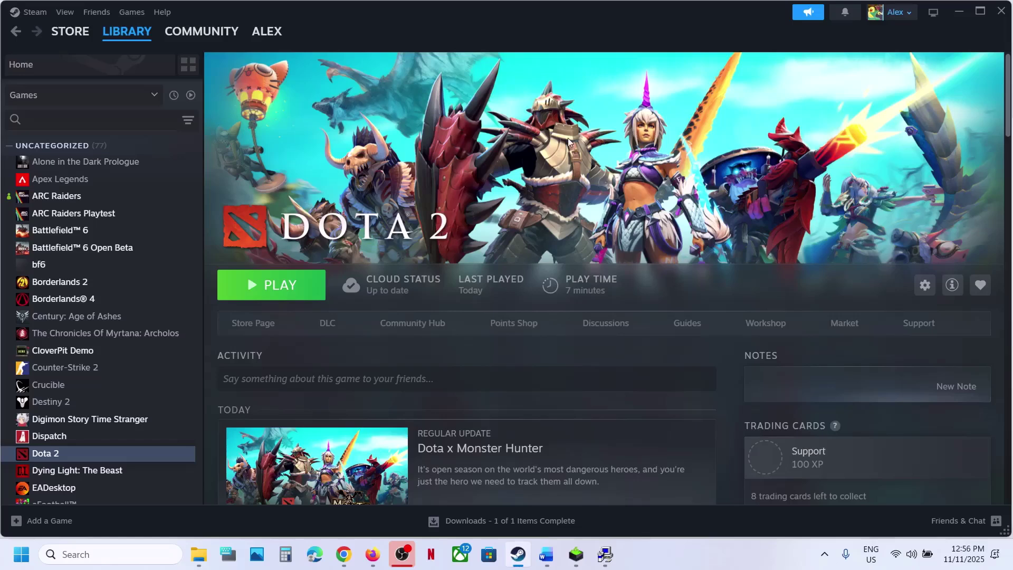
pyautogui.click(672, 554)
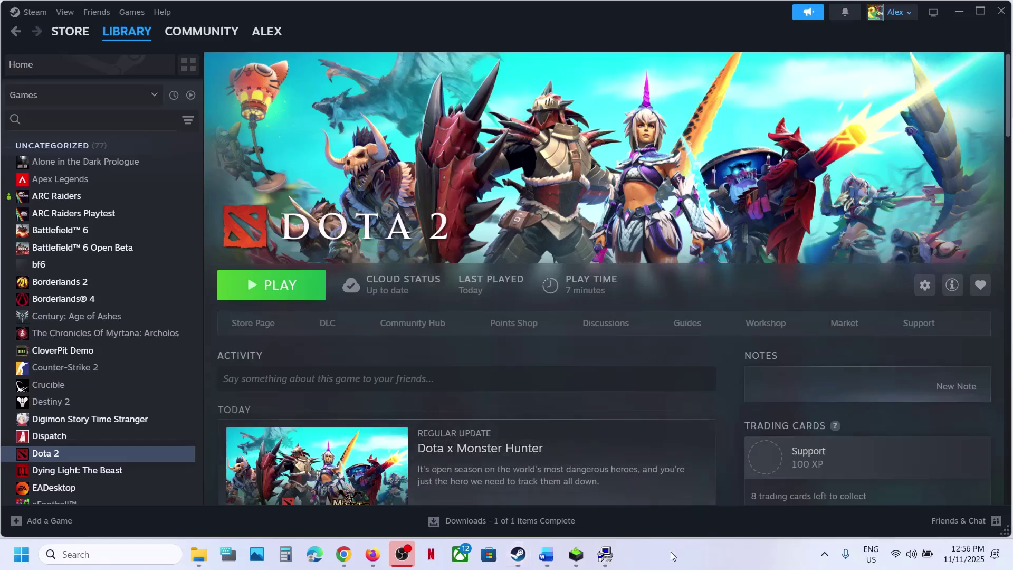